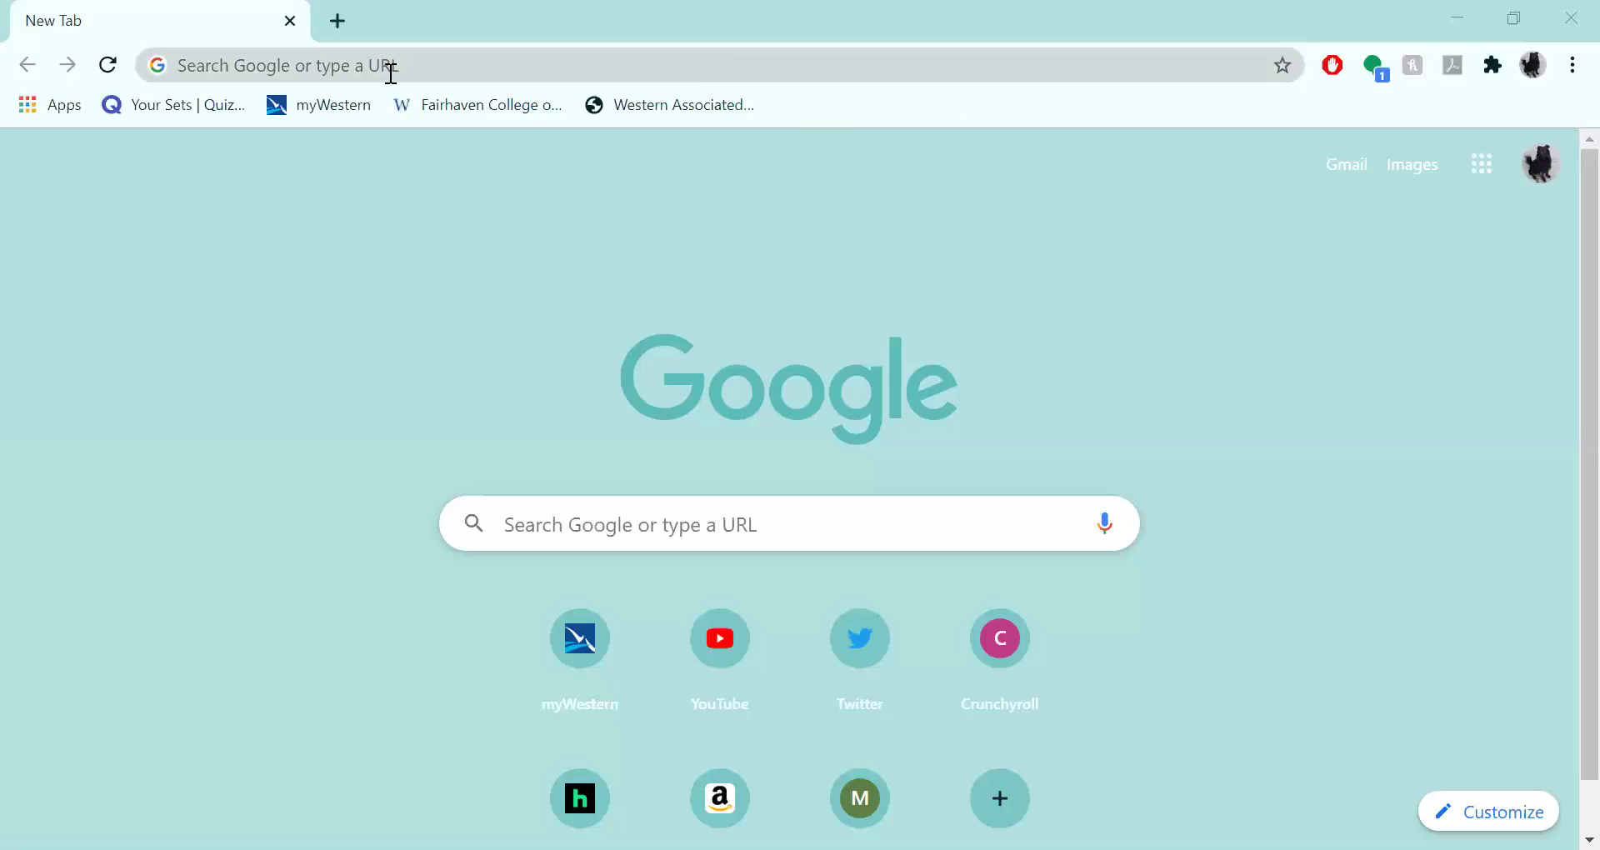
Step: Go to the myWestern home page and open ClassFinder from the Academic Planning Tools
left_click(339, 66)
type("my")
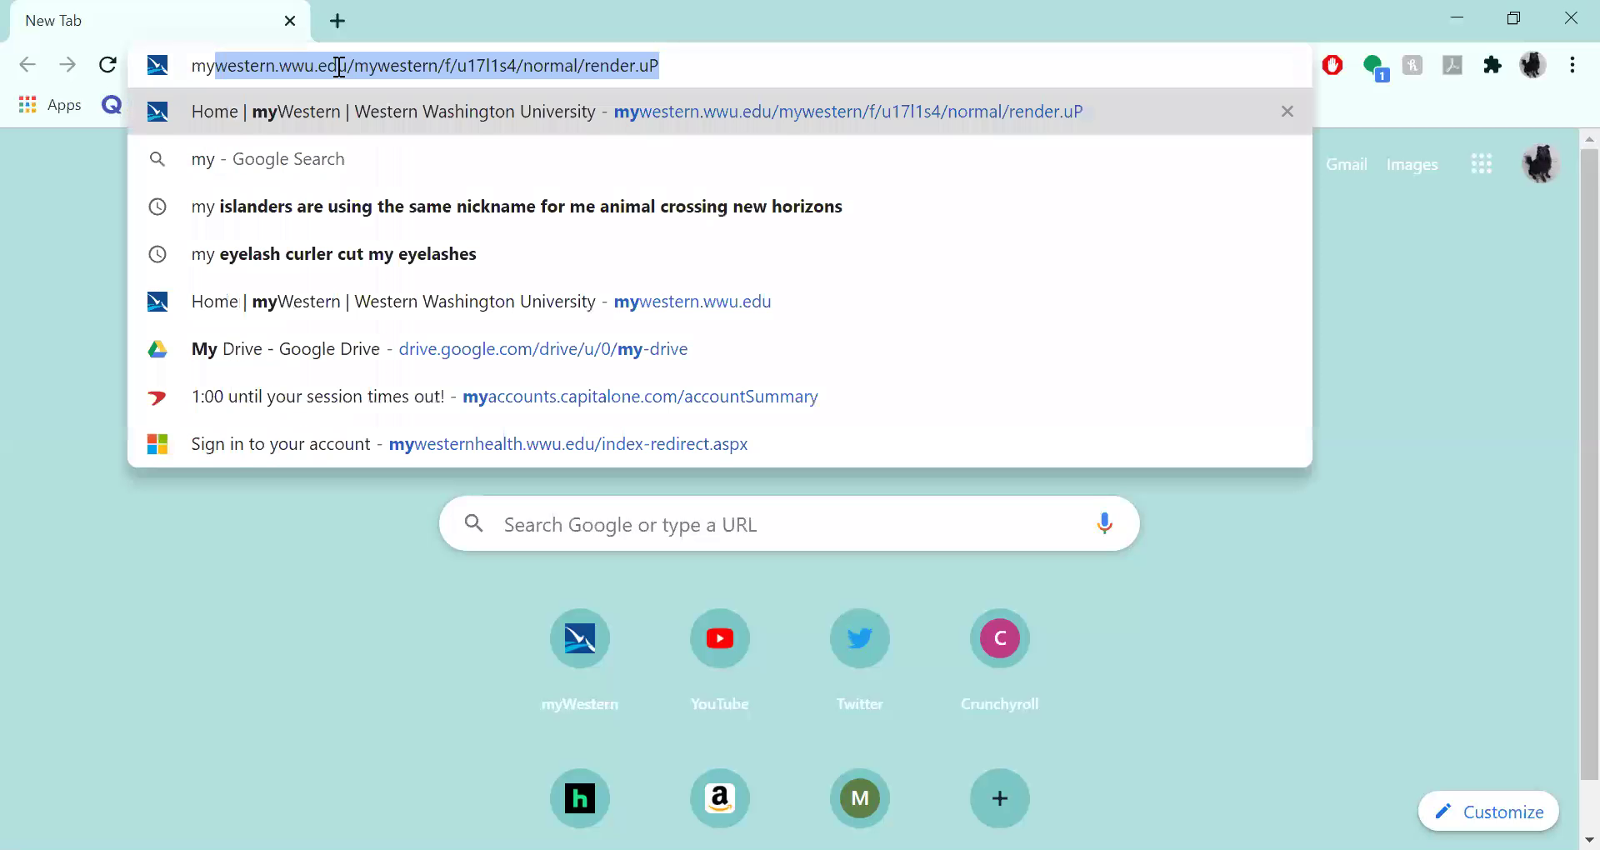
left_click(334, 62)
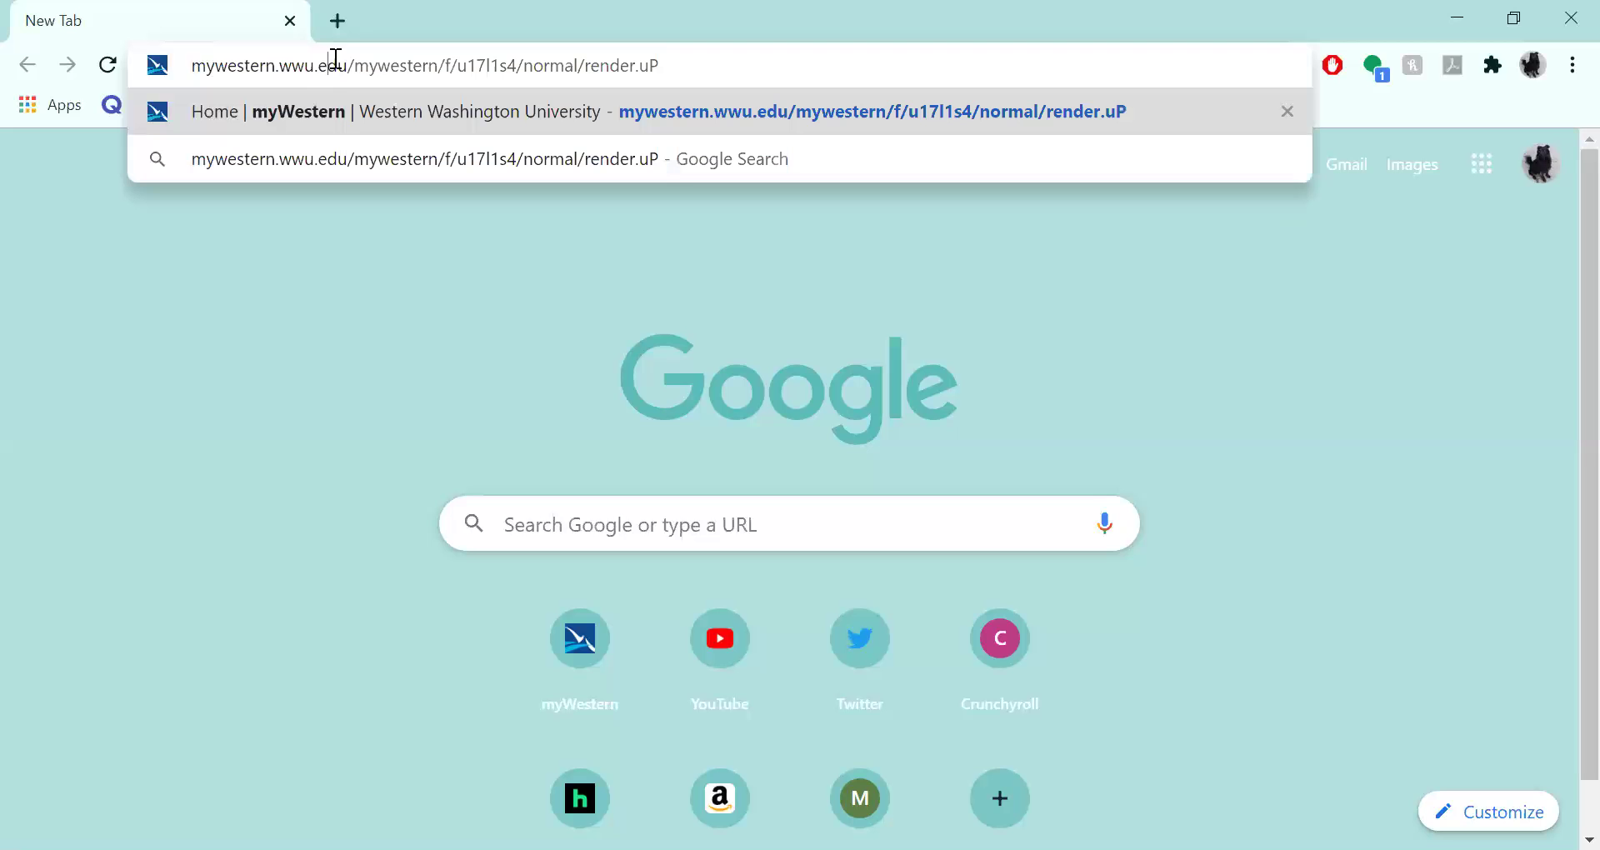
left_click(346, 108)
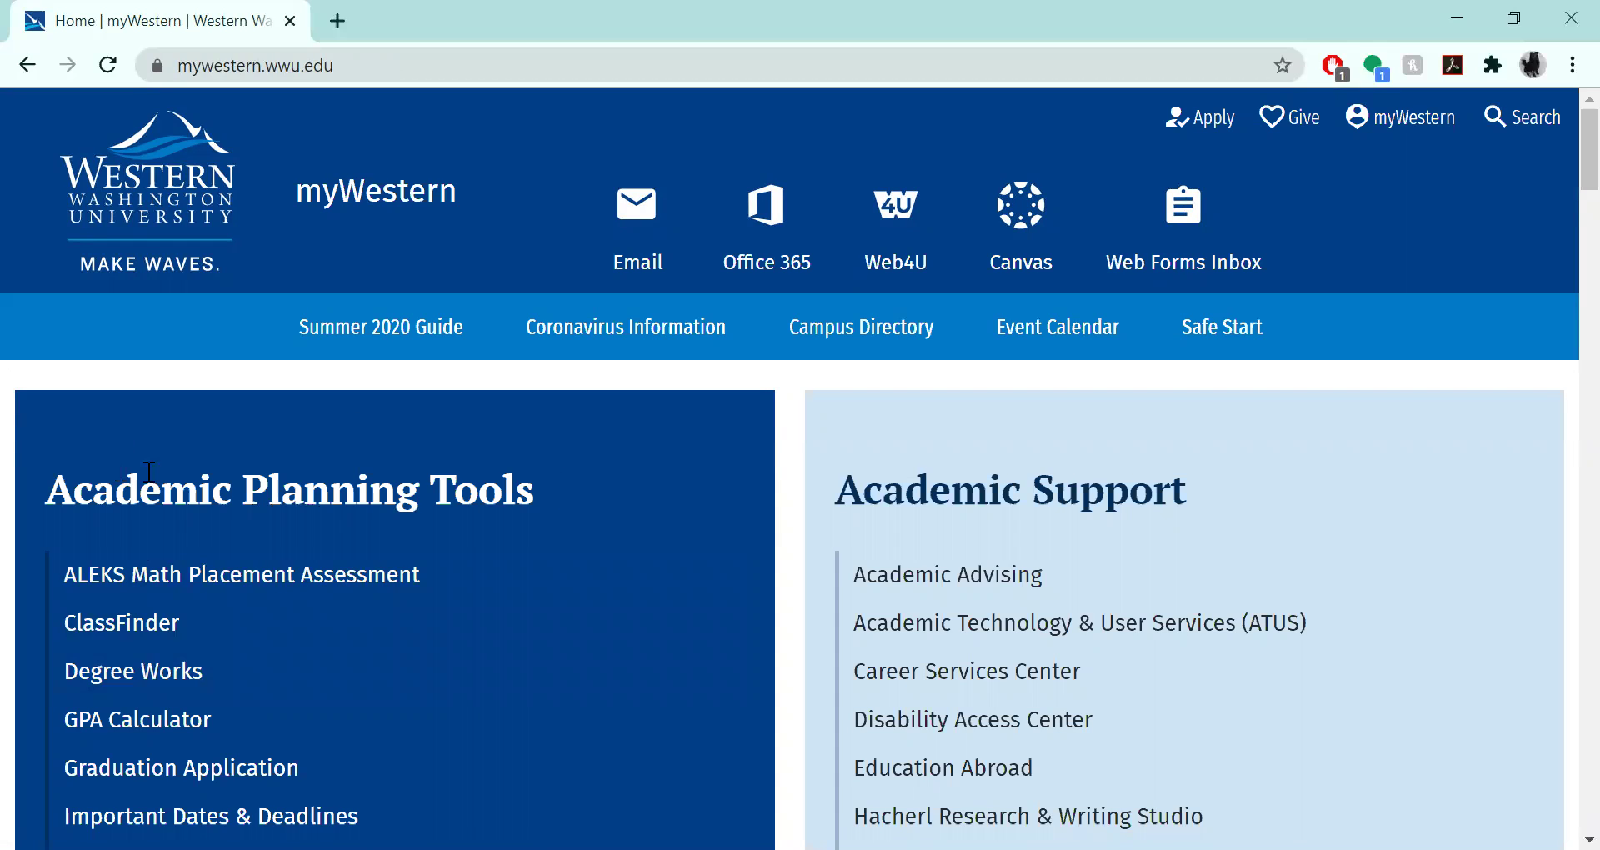
left_click(165, 620)
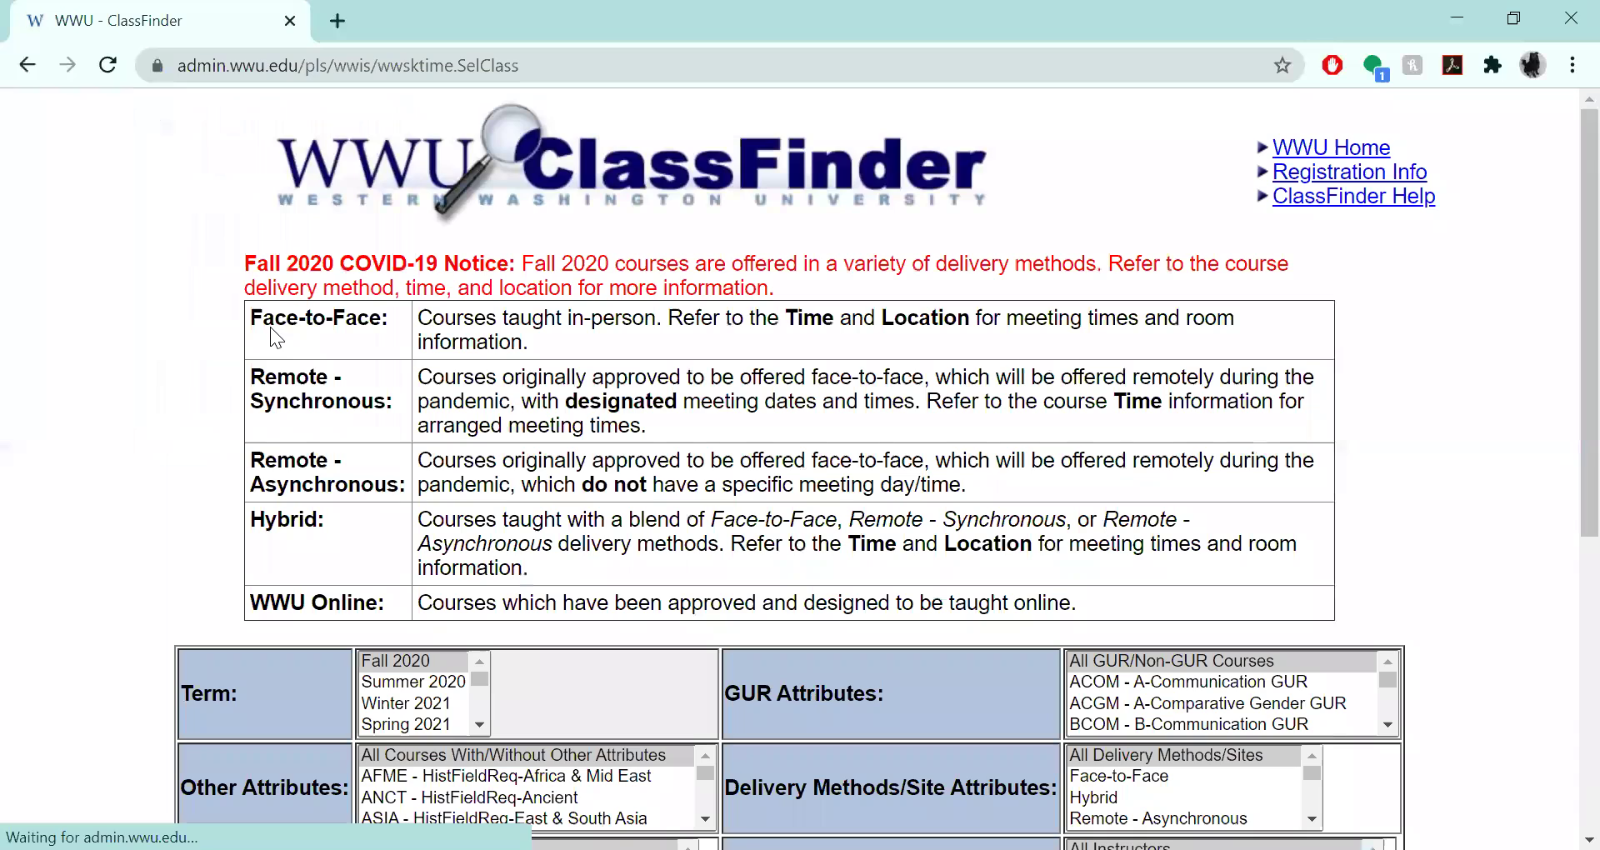
Step: Open ClassFinder in a second tab through a web search for "wwu classfinder" and close that duplicate tab
left_click(333, 25)
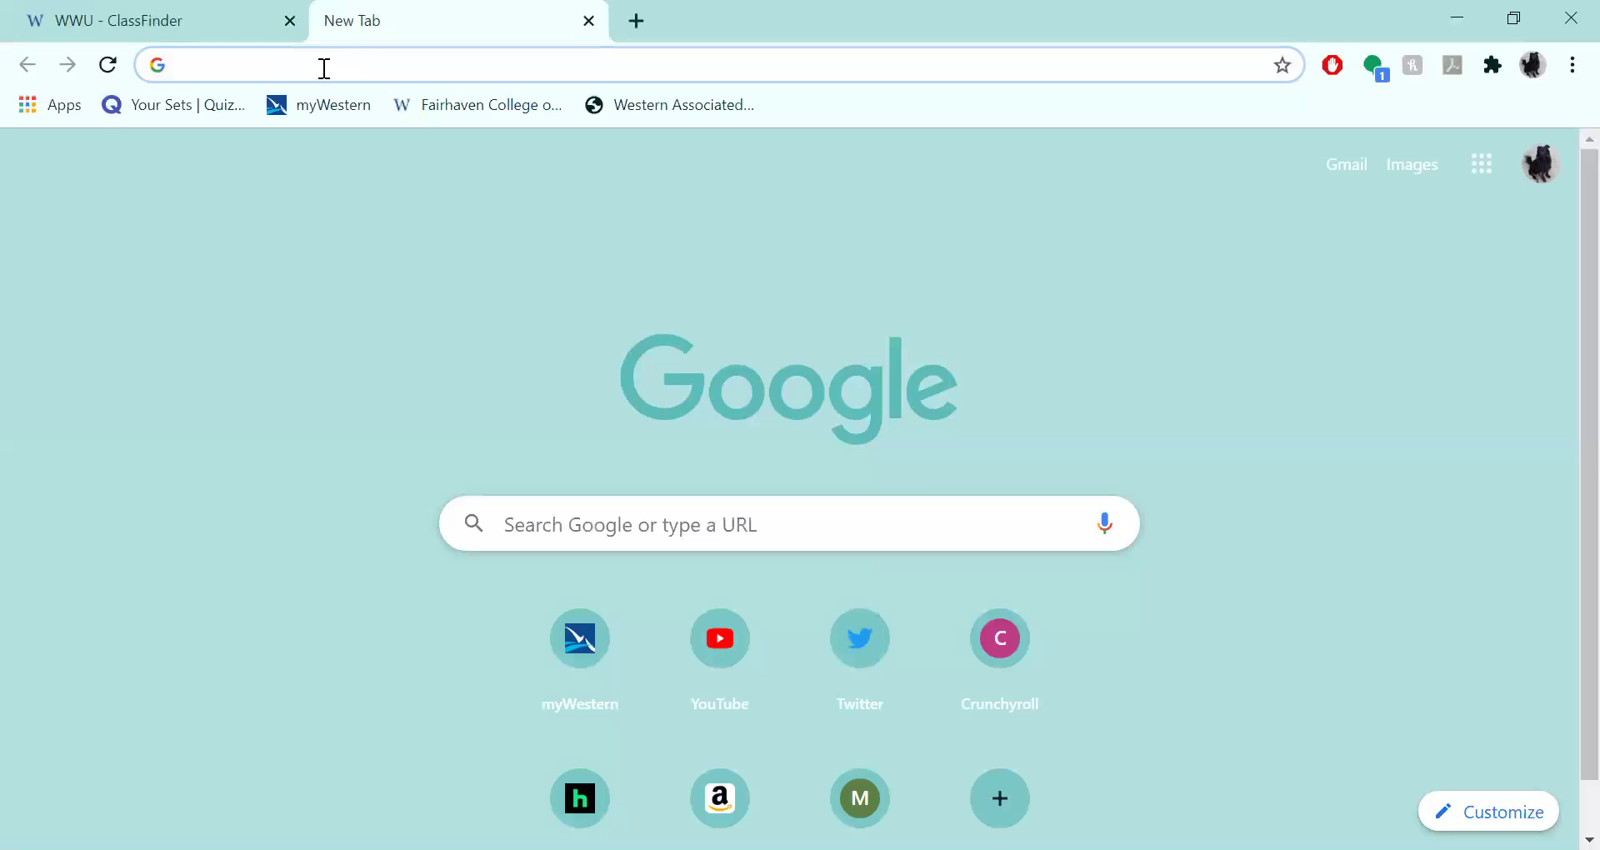
type("wwu")
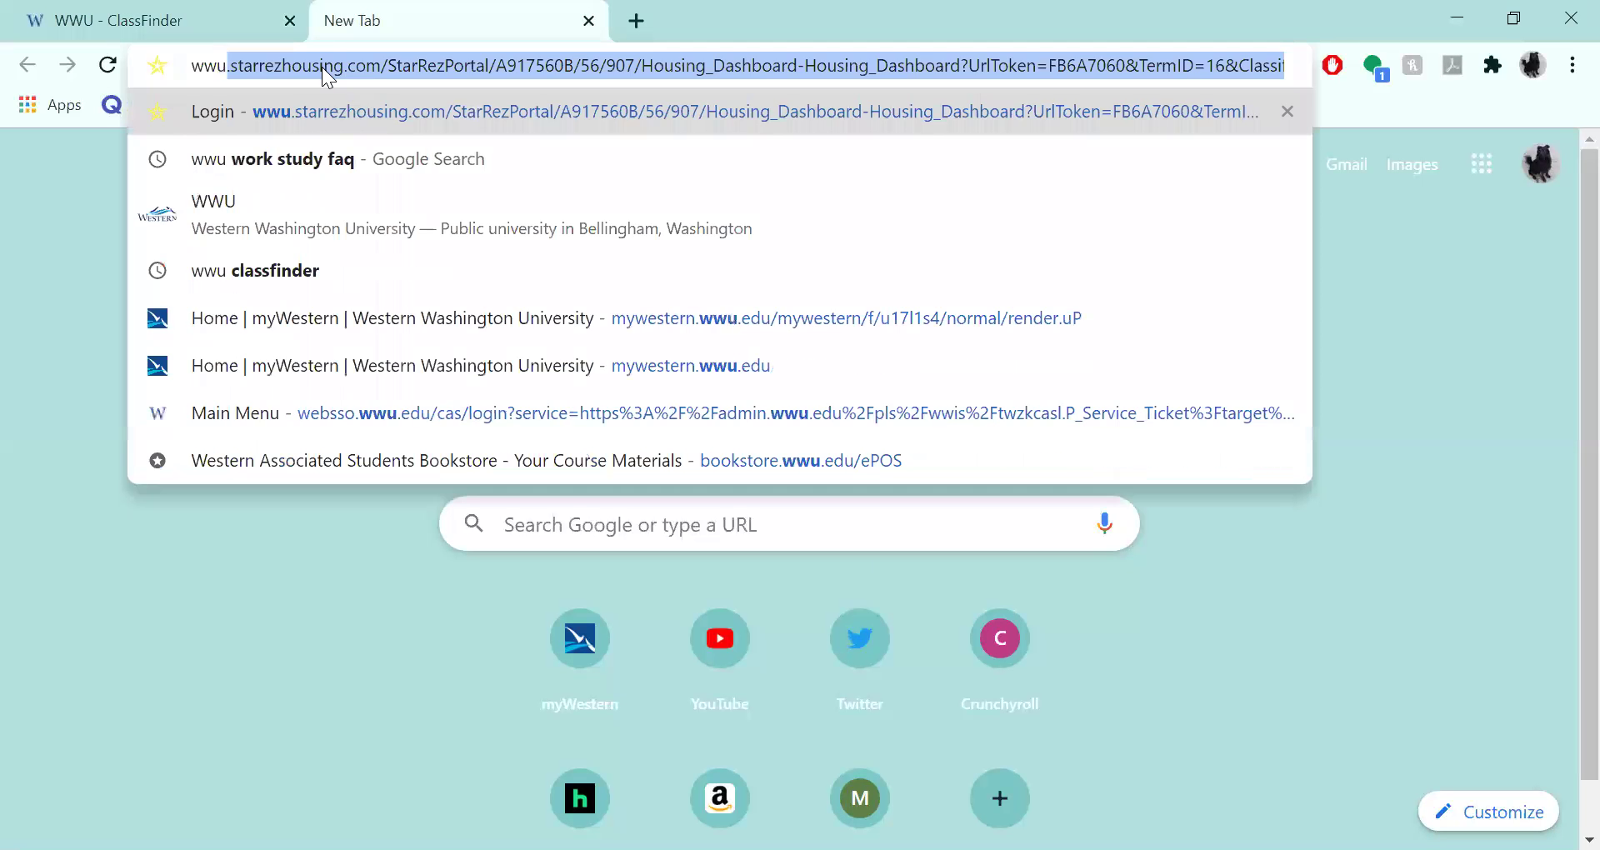
type(" classfin")
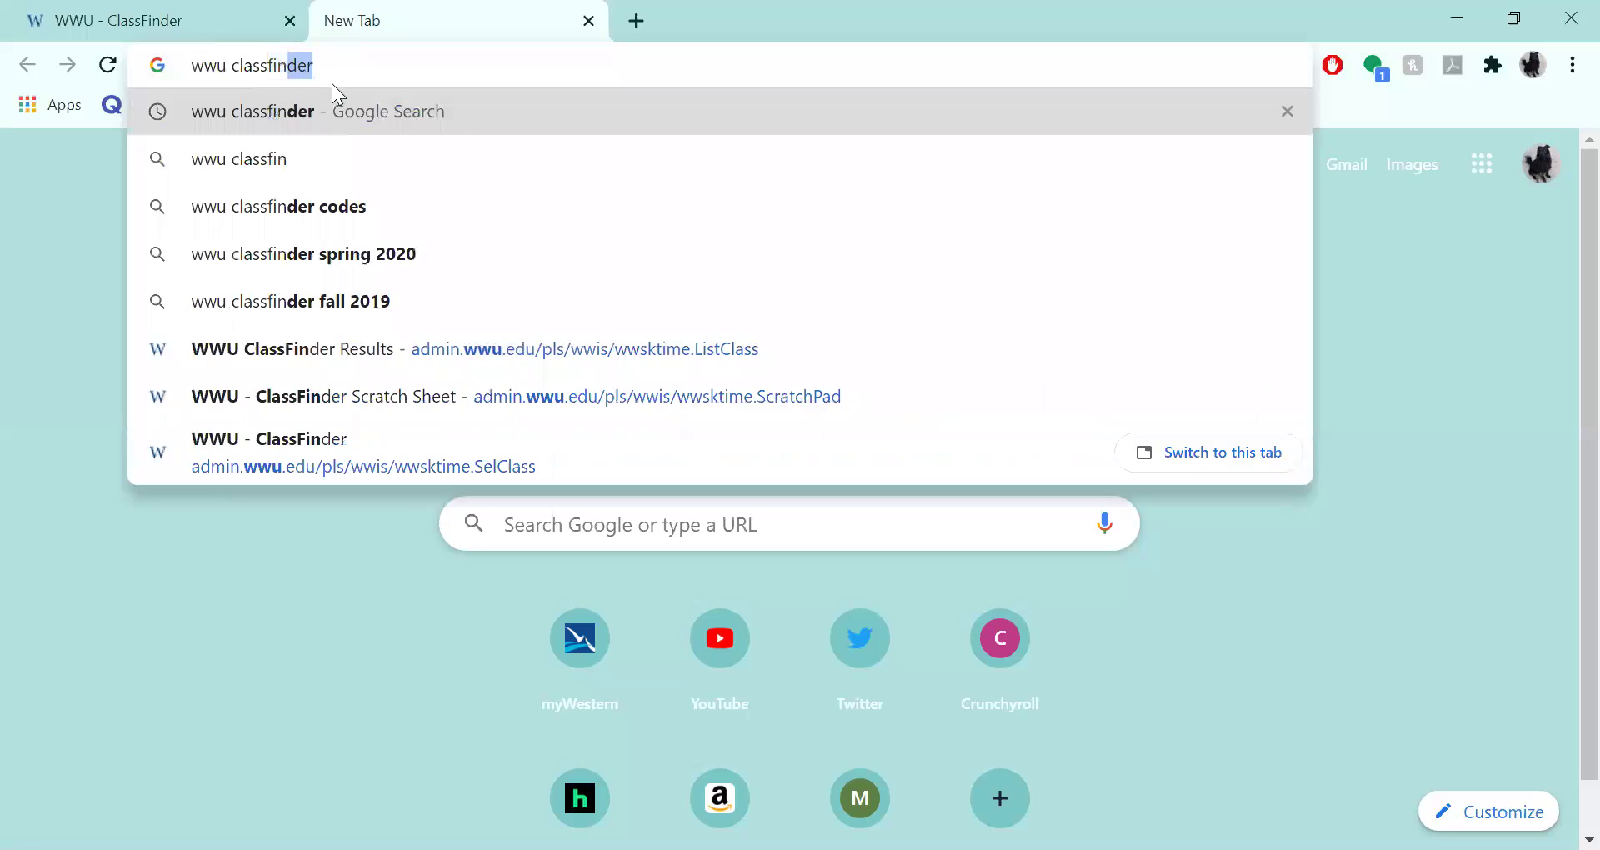
left_click(310, 117)
left_click(329, 349)
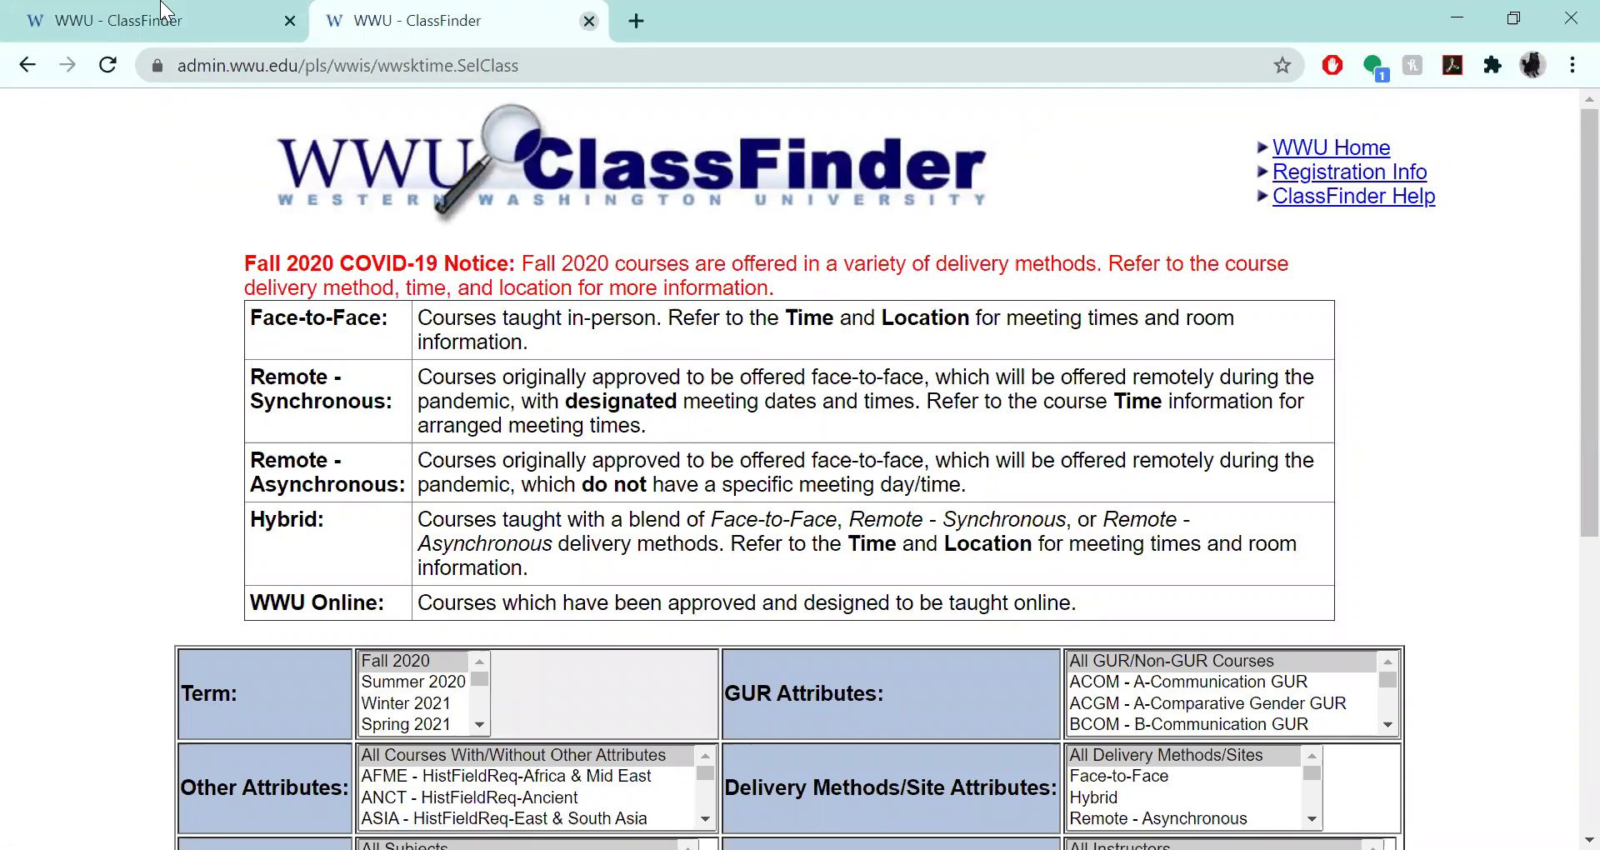
key("ctrl+w")
Step: Review the Fall 2020 delivery method definitions and the layout of the course search form
scroll(105, 275, "down", 5)
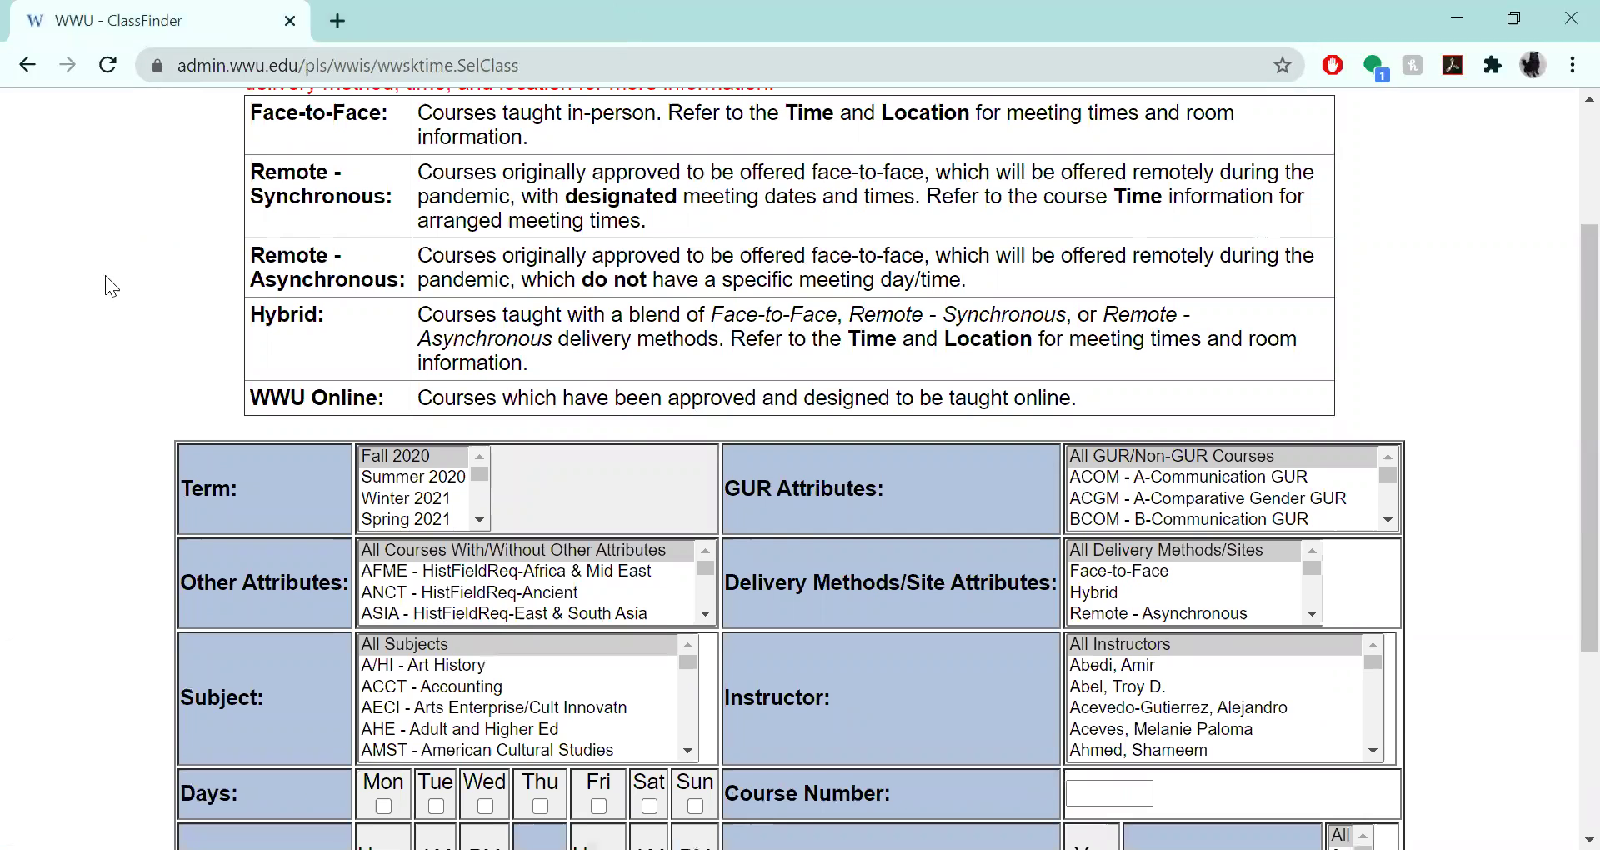
scroll(104, 285, "up", 5)
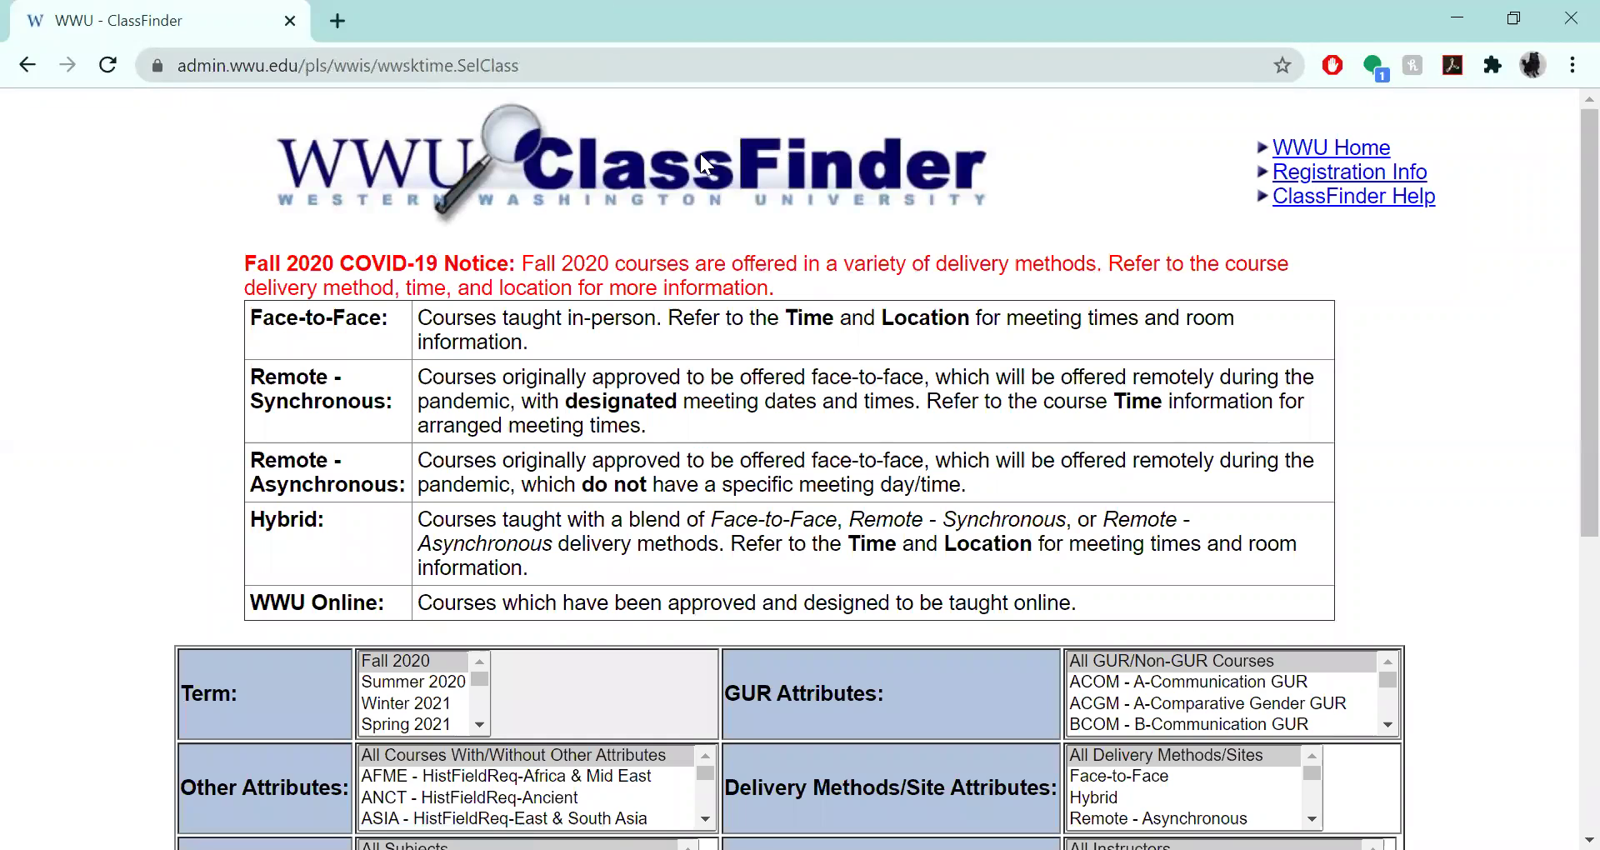
scroll(372, 361, "down", 4)
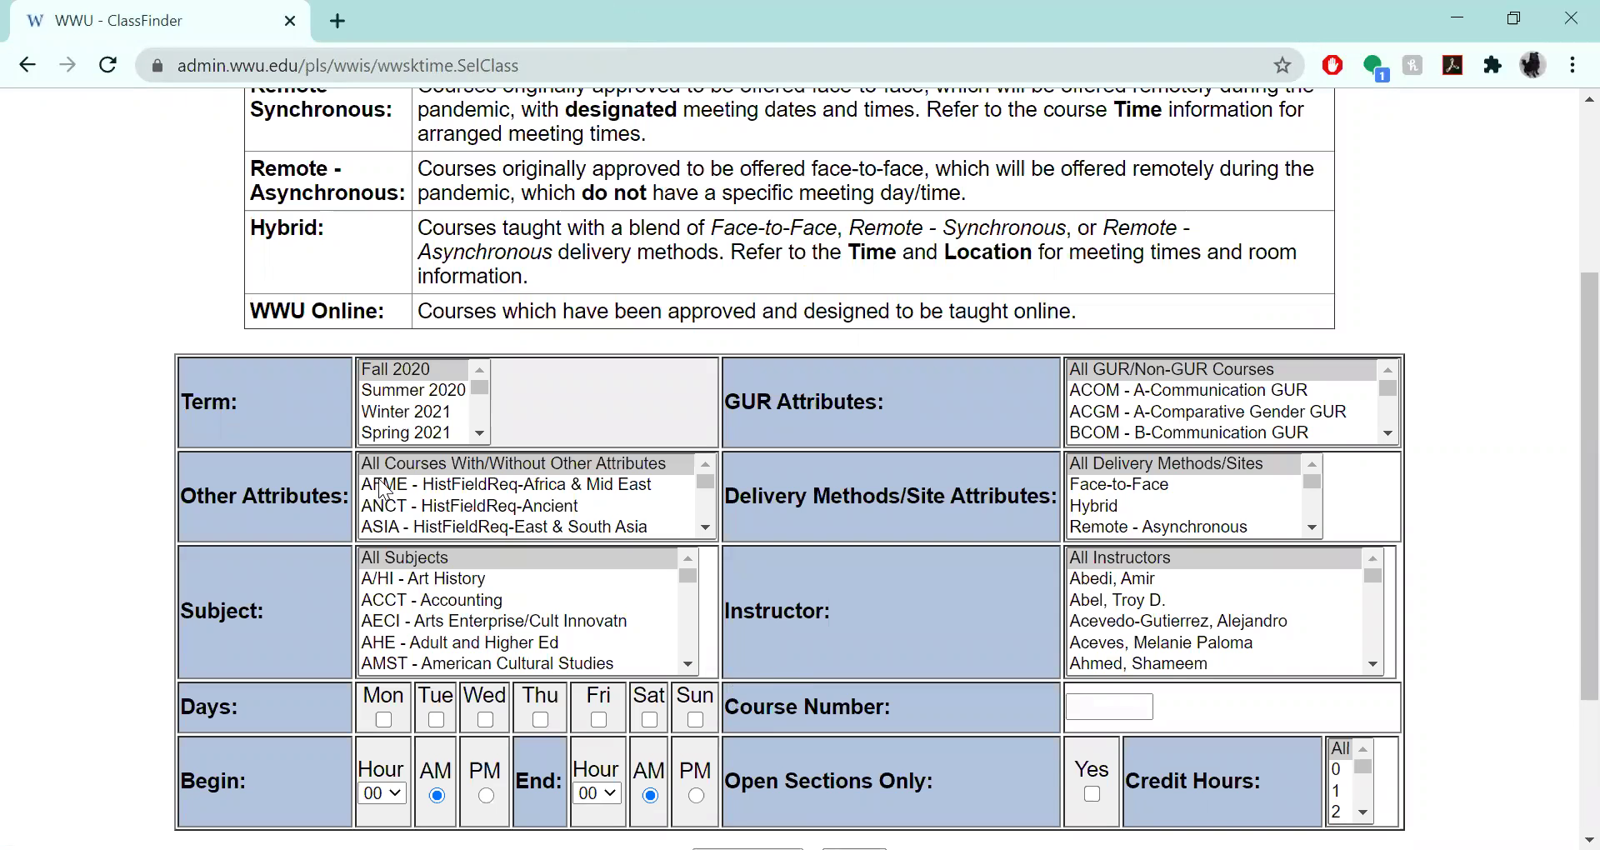
scroll(82, 417, "up", 4)
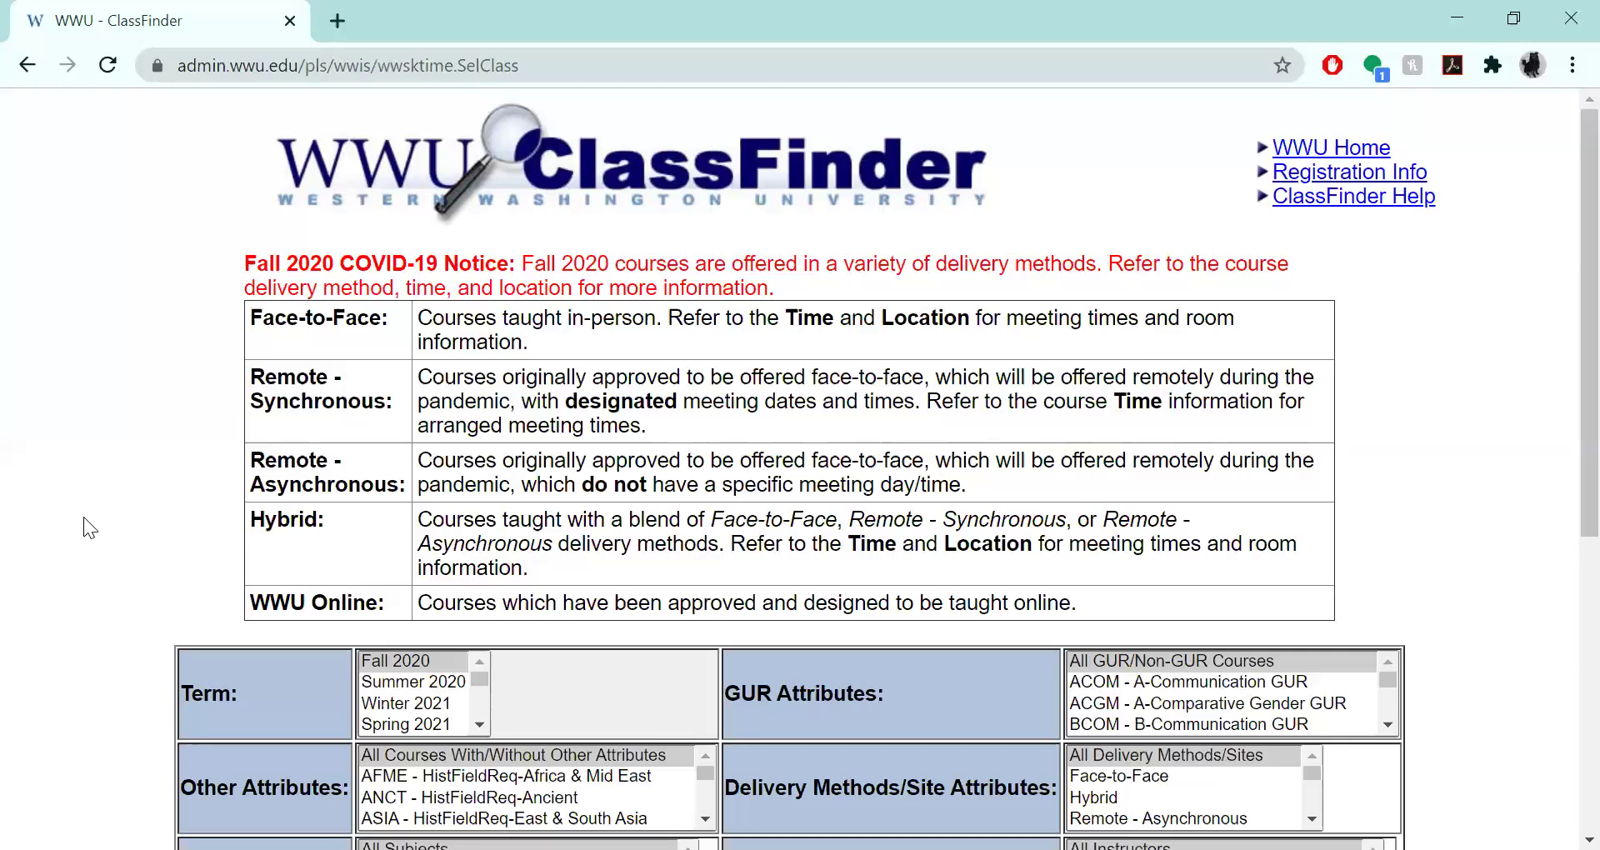
scroll(83, 534, "down", 3)
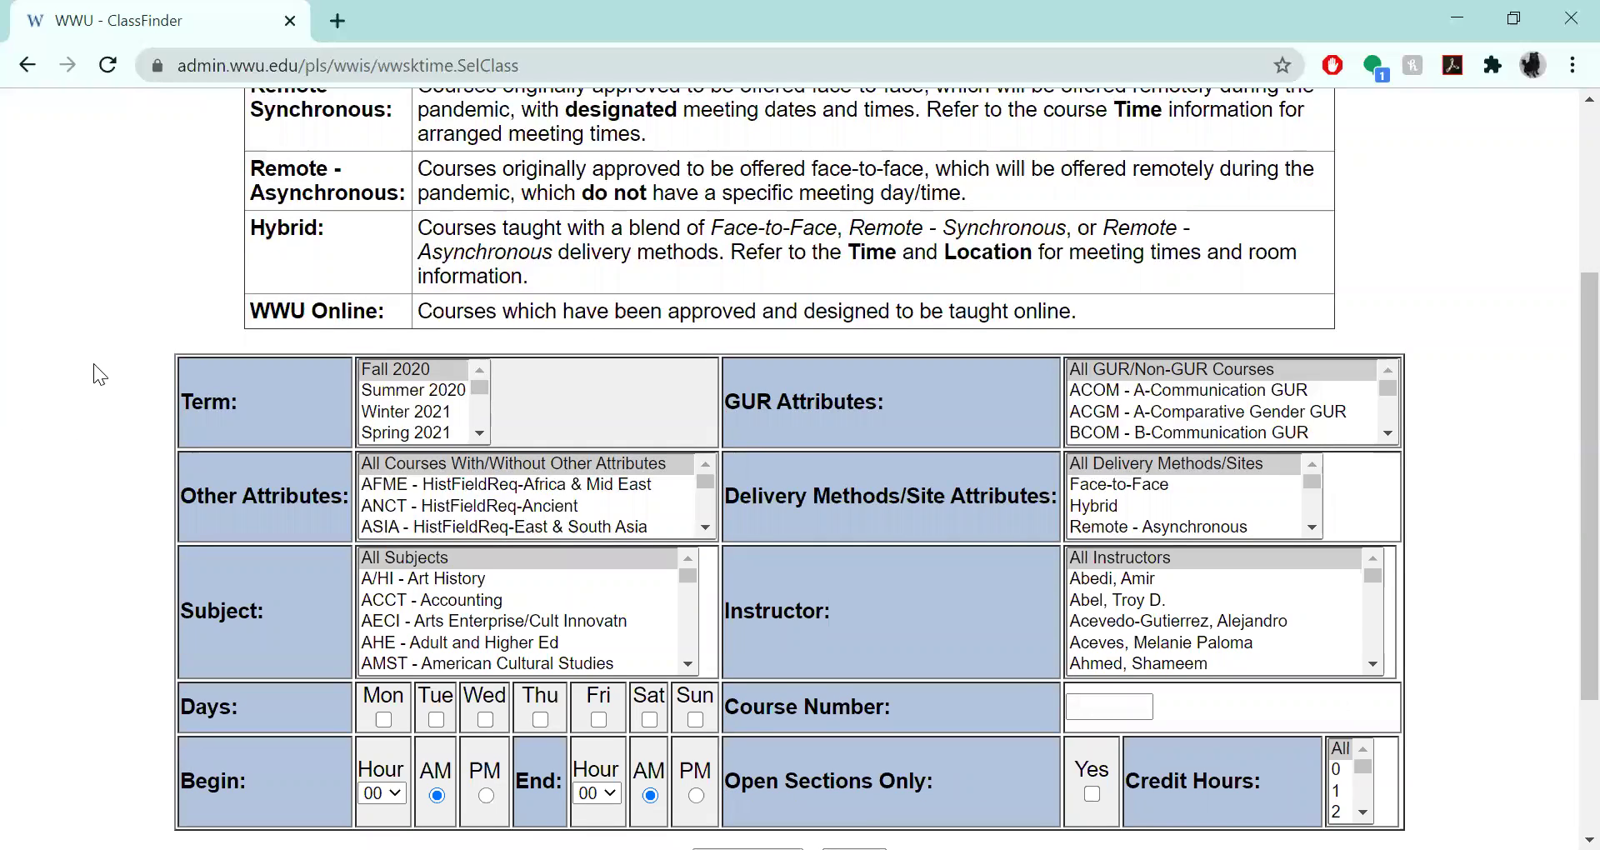
scroll(65, 420, "down", 3)
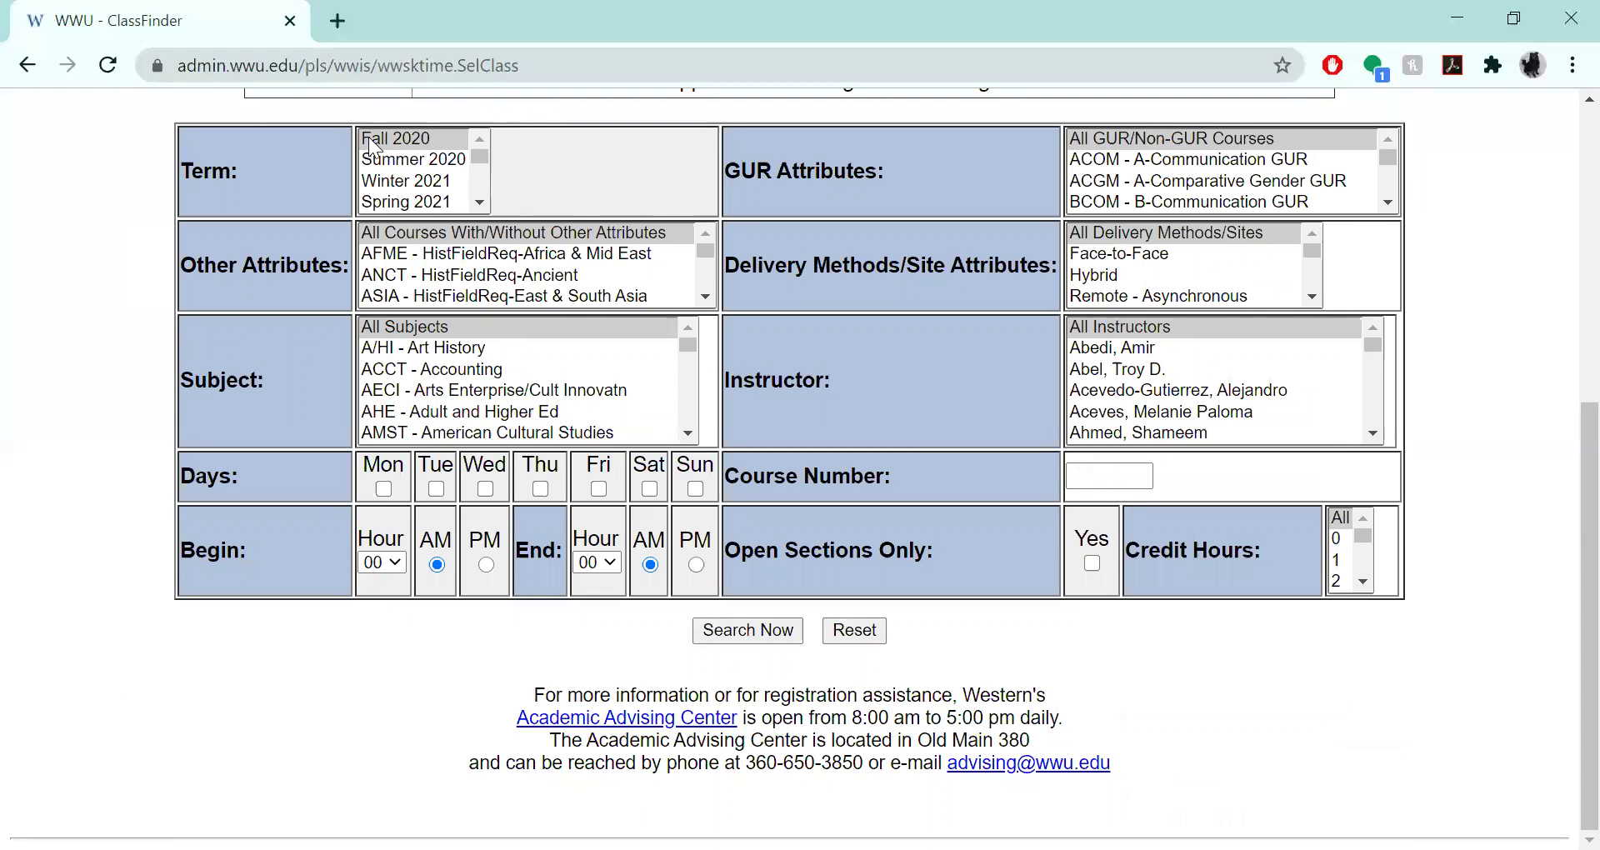
Step: Look through the available terms and the Other Attributes options, including the First Year Interest Seminar entries
left_click(483, 155)
left_click_drag(485, 170, 485, 146)
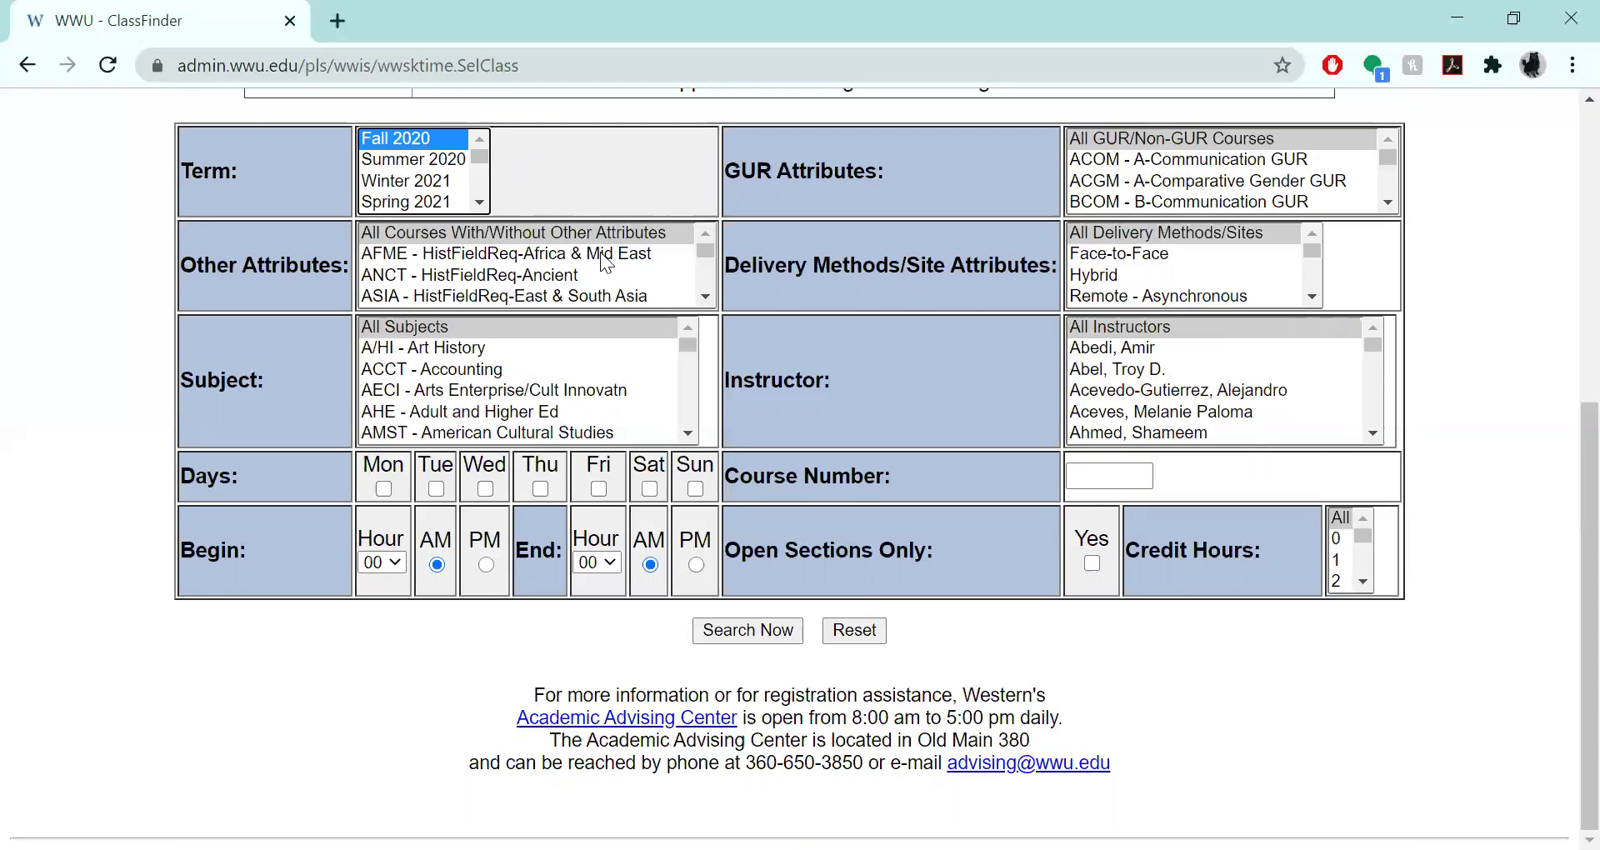
mouse_move(705, 249)
left_mouse_down()
mouse_move(697, 279)
mouse_move(695, 242)
left_mouse_up()
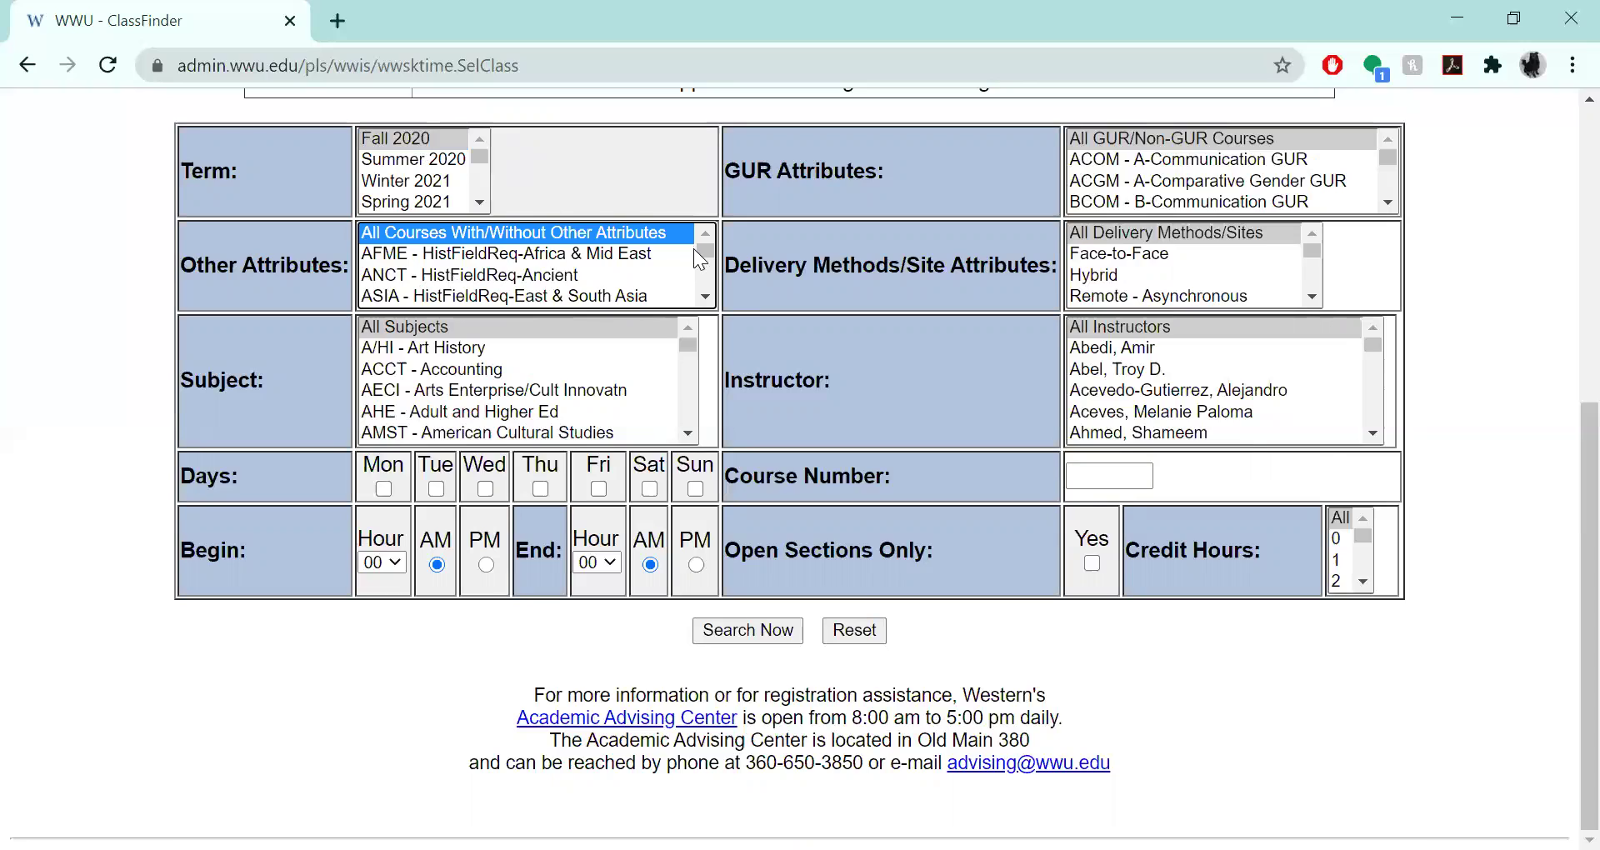
left_click_drag(702, 253, 704, 267)
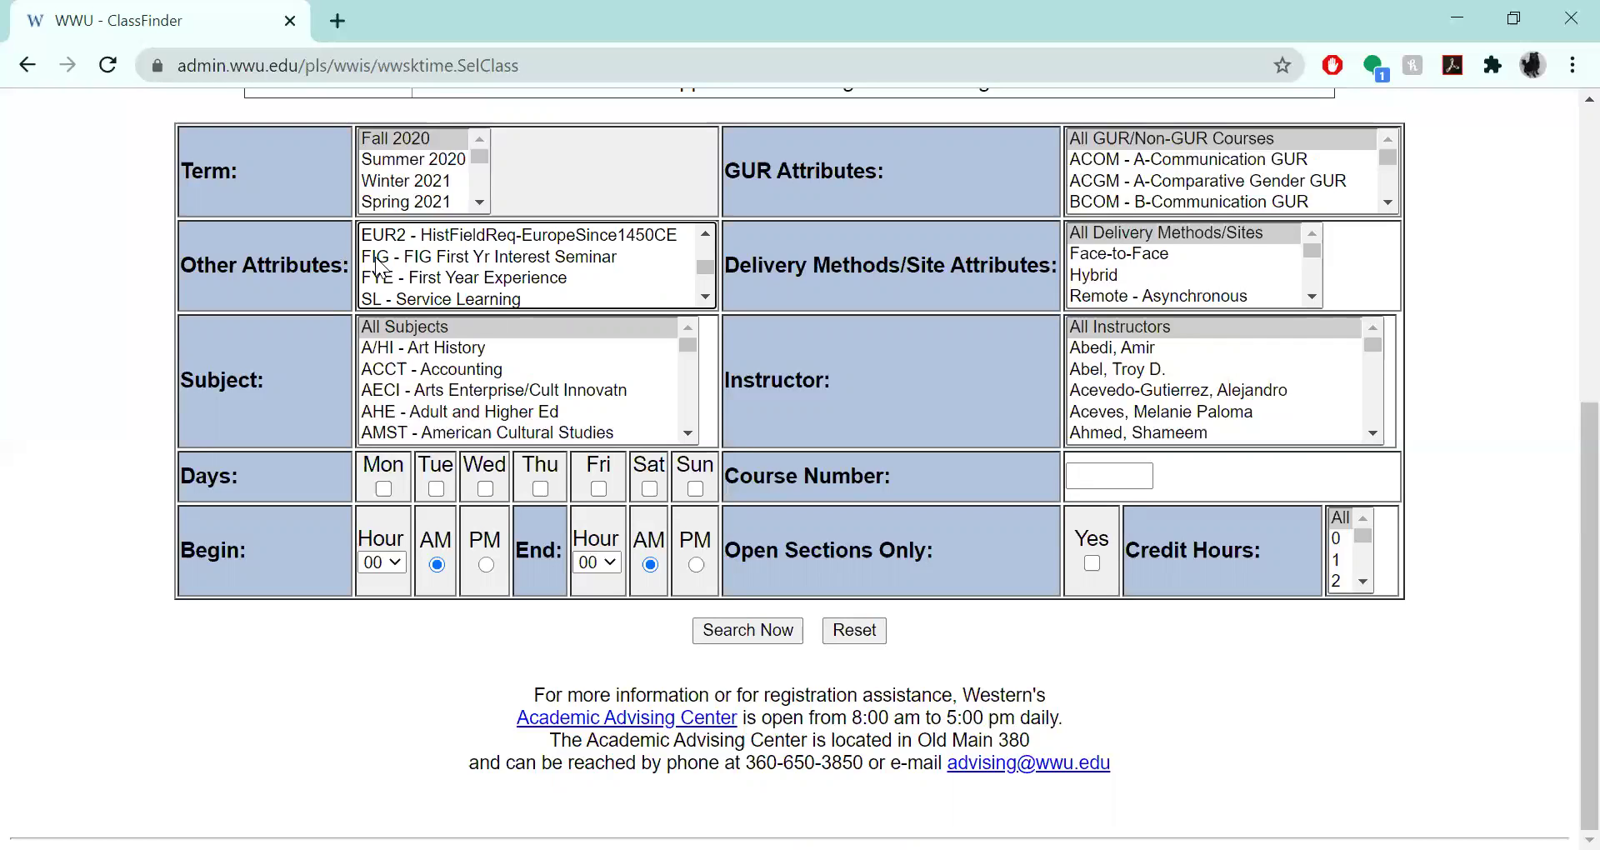
scroll(582, 256, "up", 5)
scroll(582, 257, "up", 5)
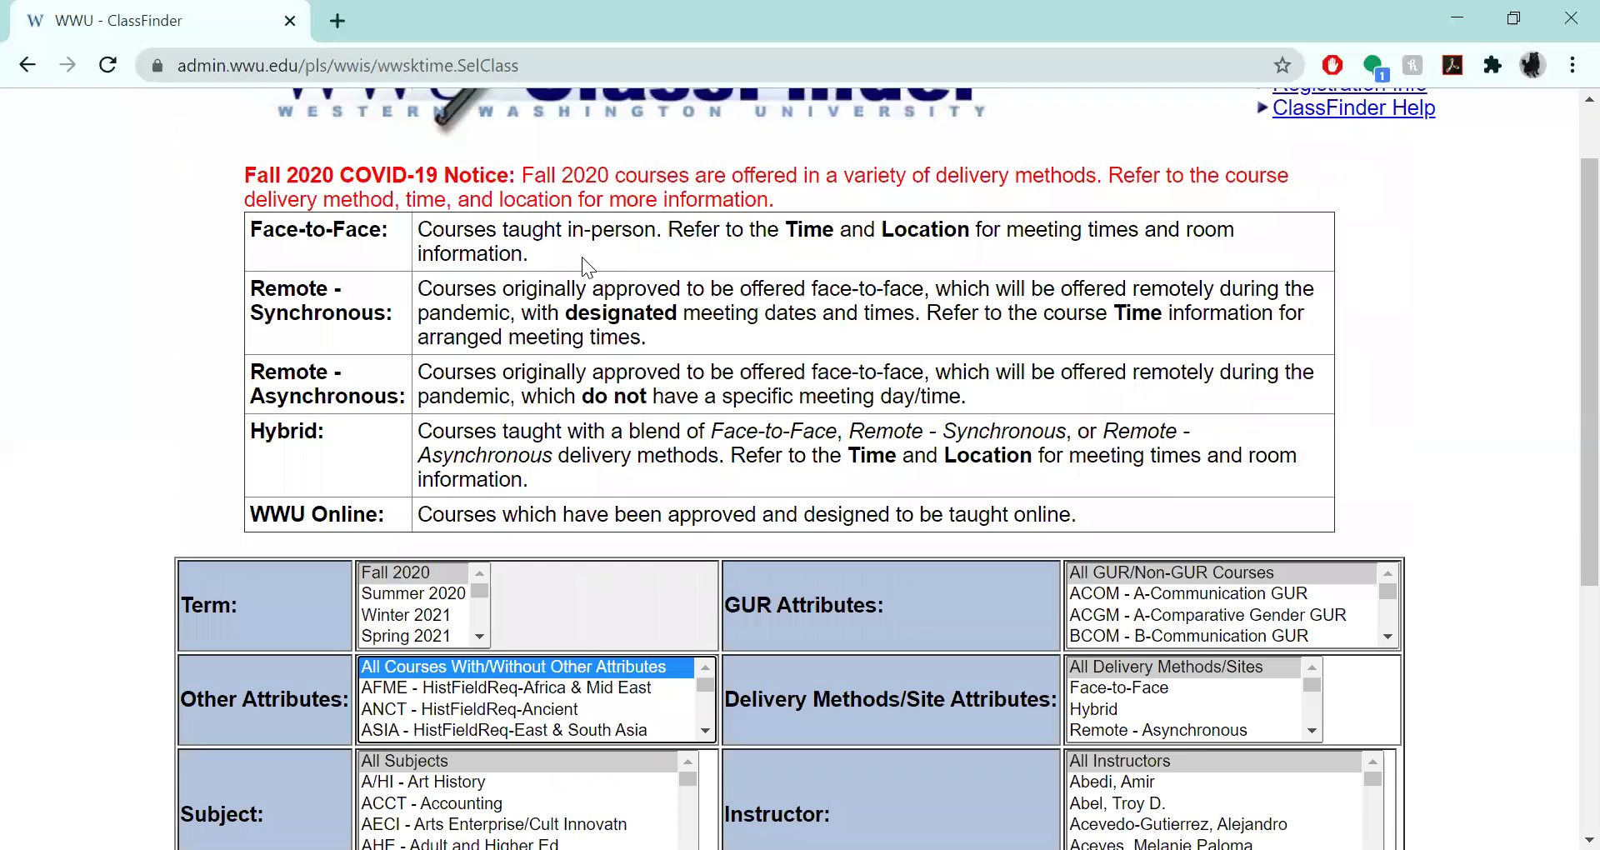
Step: Browse the Subject options in the course search form, from Art History through Fairhaven, and return to All Subjects
scroll(582, 257, "up", 1)
scroll(642, 550, "down", 3)
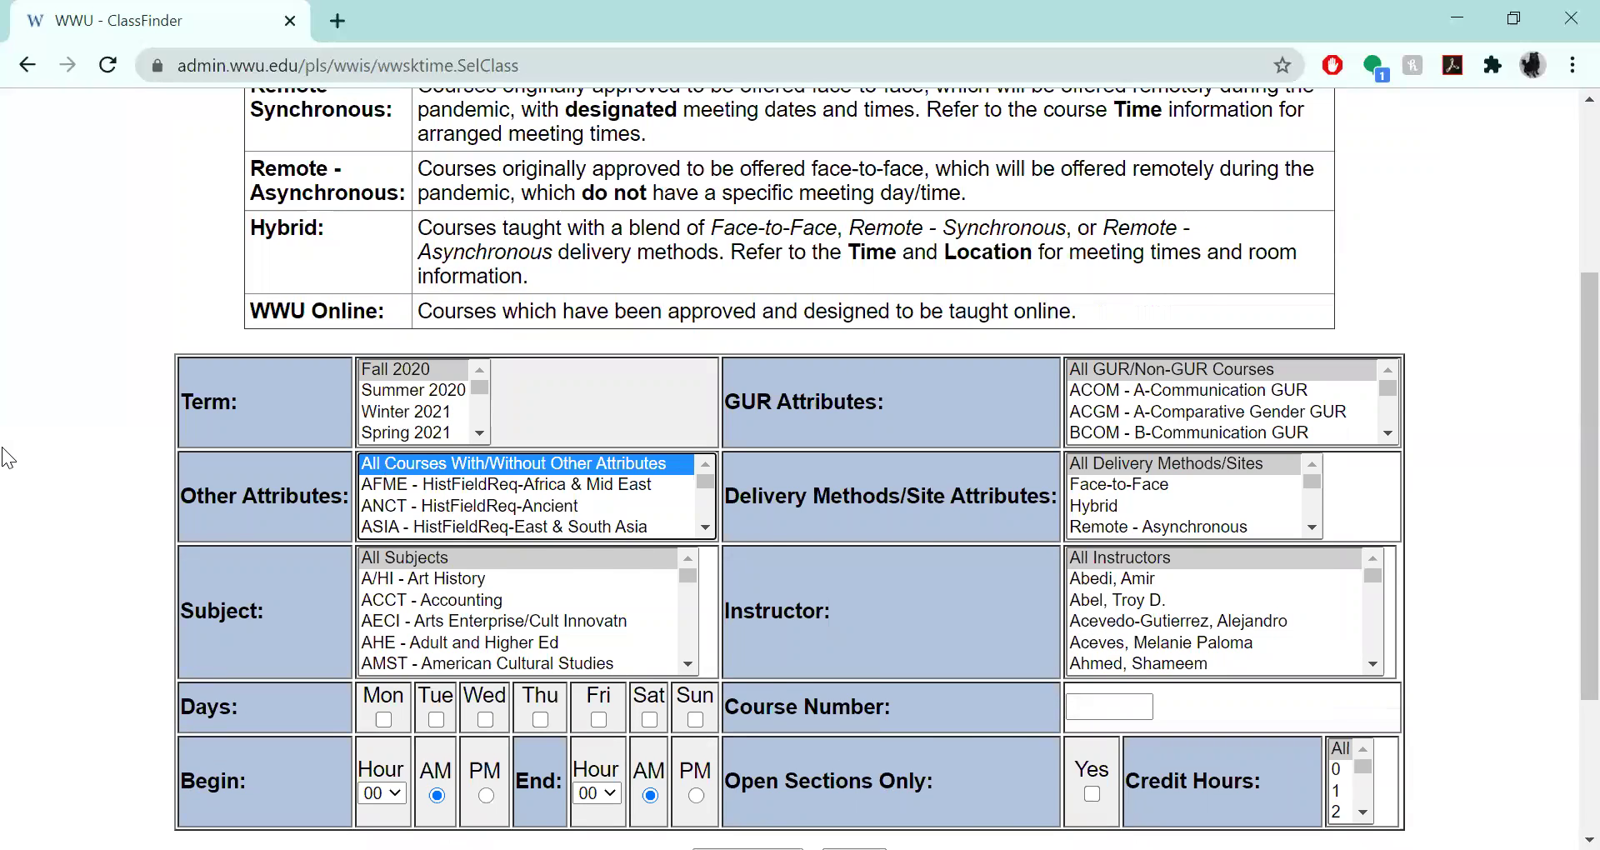
scroll(7, 457, "down", 3)
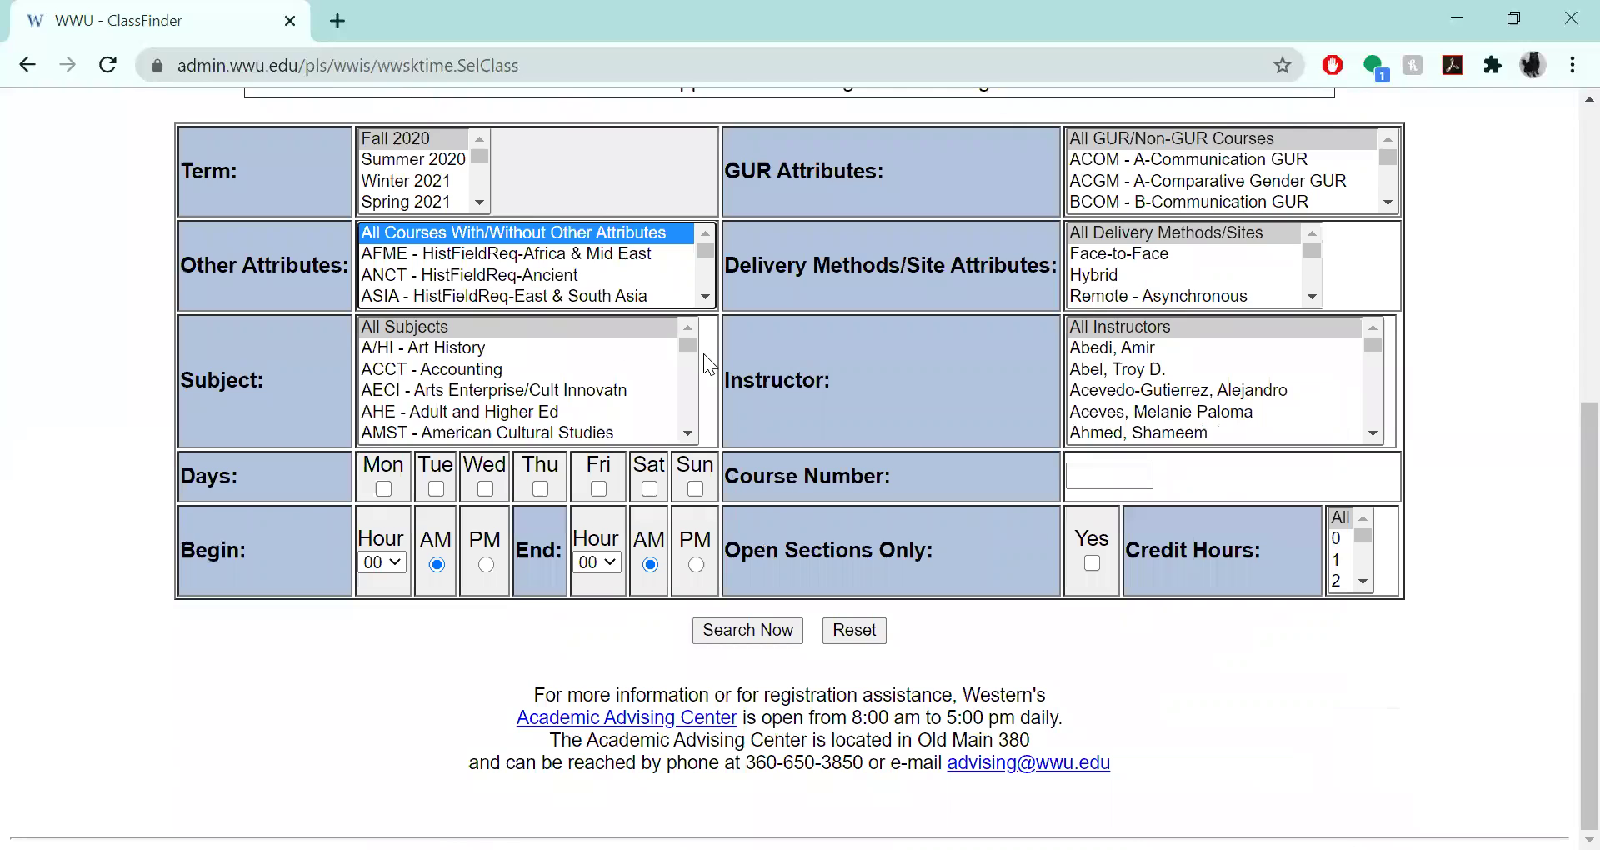
mouse_move(690, 343)
left_mouse_down()
mouse_move(690, 427)
mouse_move(693, 342)
left_mouse_up()
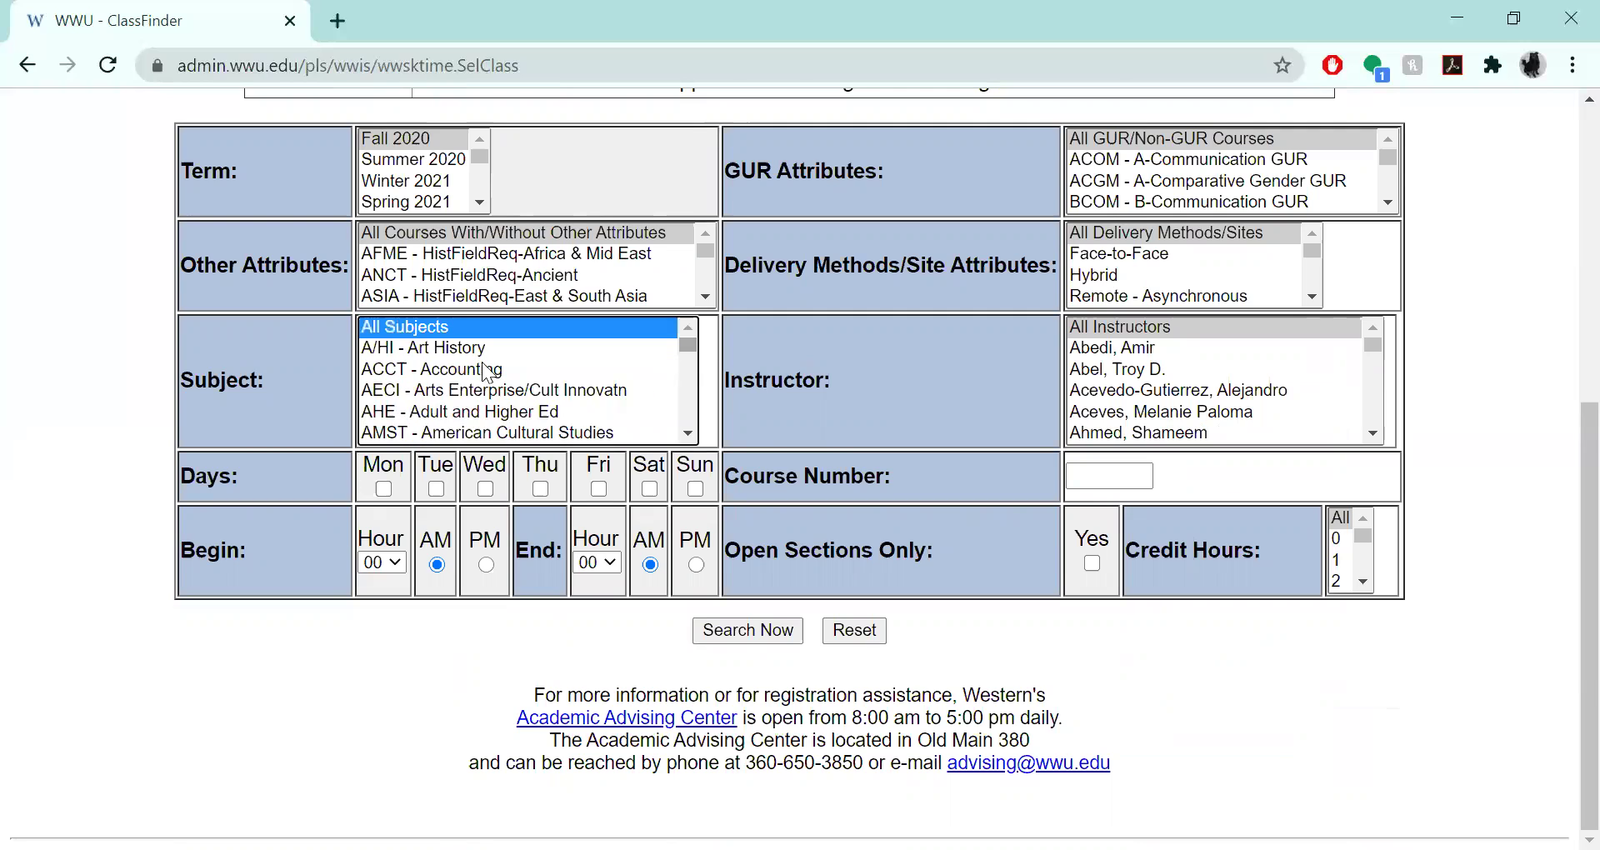
scroll(473, 379, "down", 5)
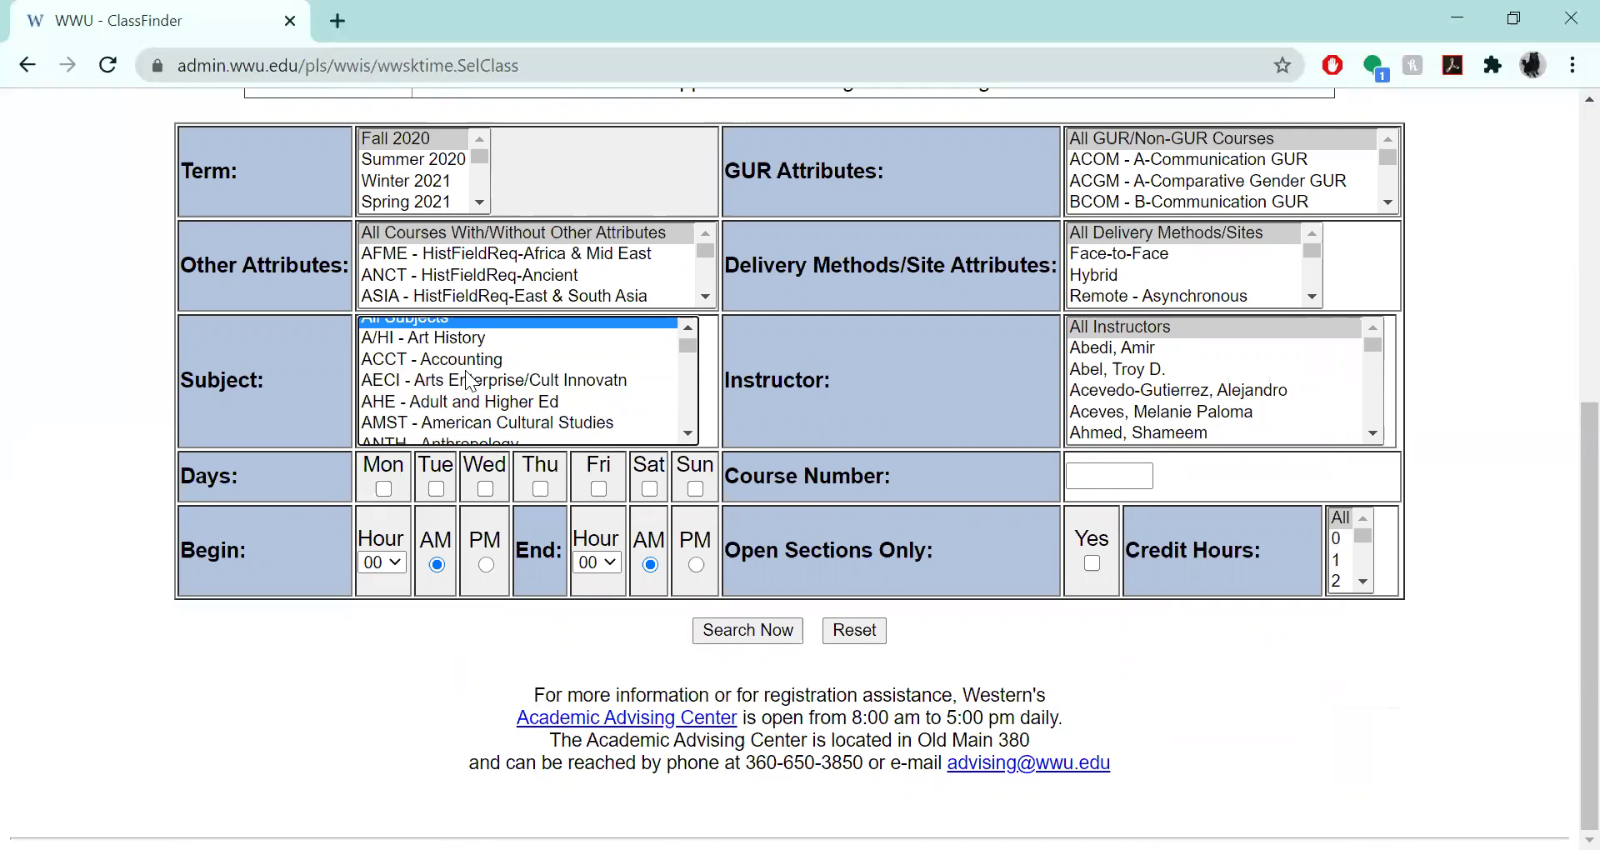
scroll(473, 375, "down", 10)
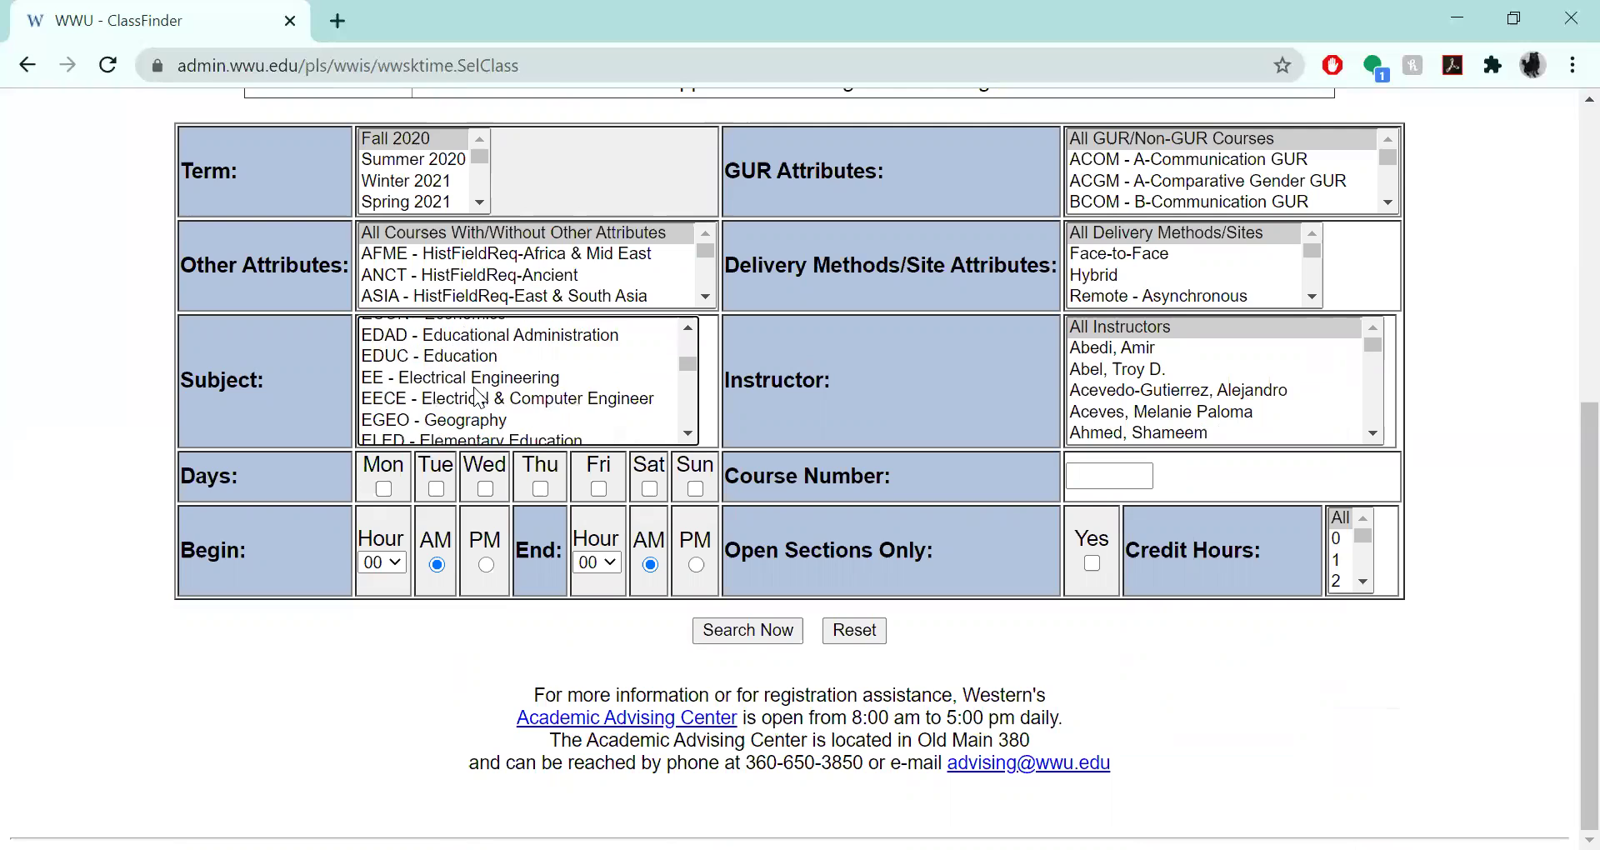
scroll(465, 399, "up", 5)
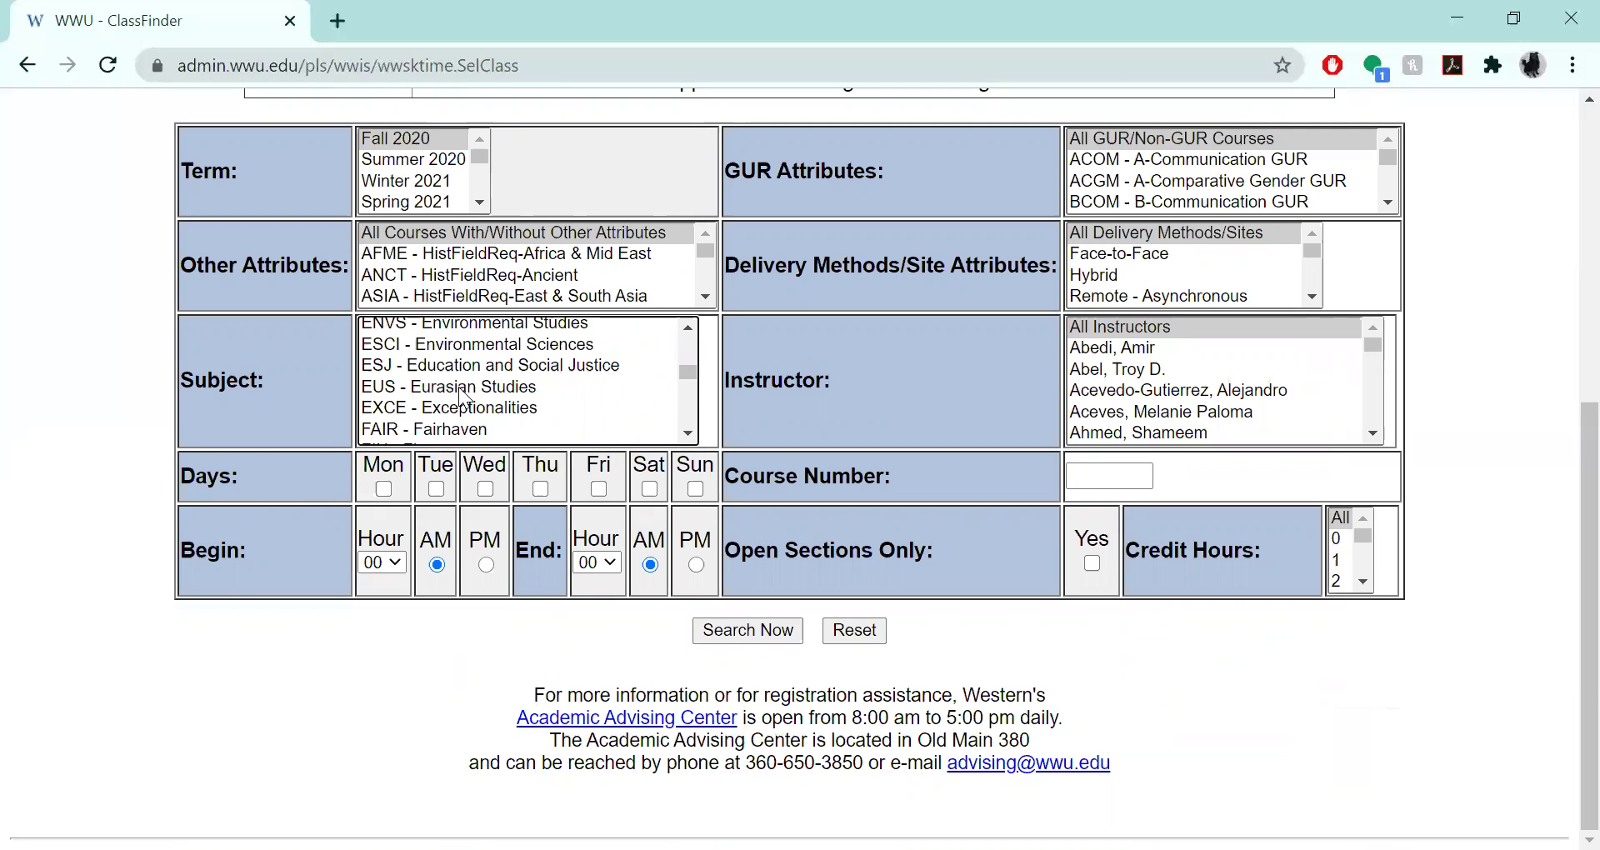
scroll(467, 401, "down", 5)
scroll(529, 411, "up", 12)
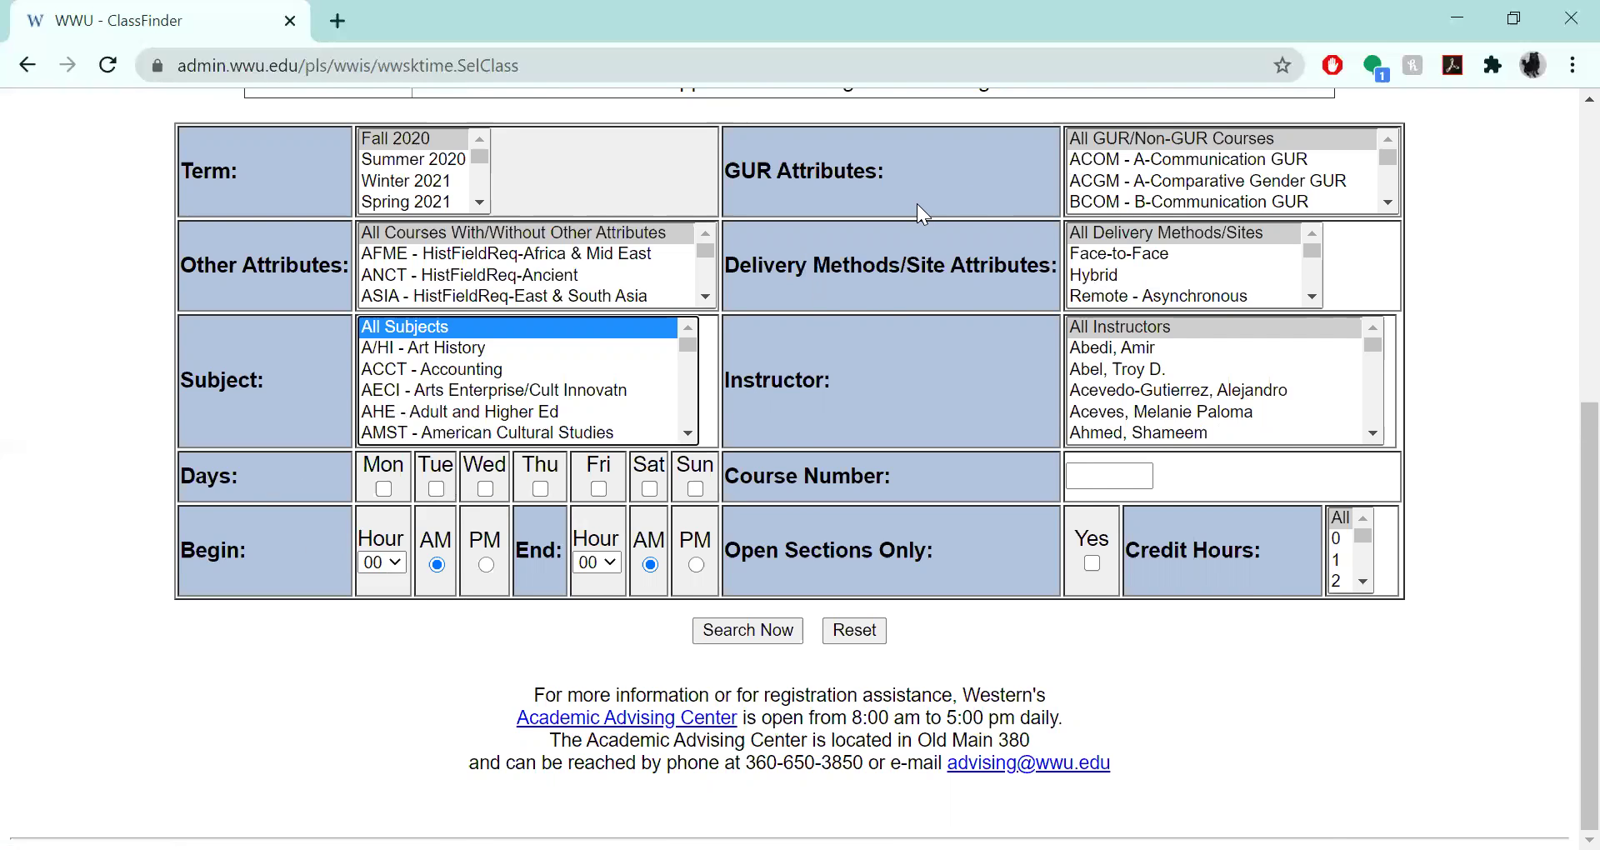
Step: Examine all GUR Attributes options through Social Sciences GUR and return to All GUR/Non-GUR Courses
scroll(917, 204, "up", 3)
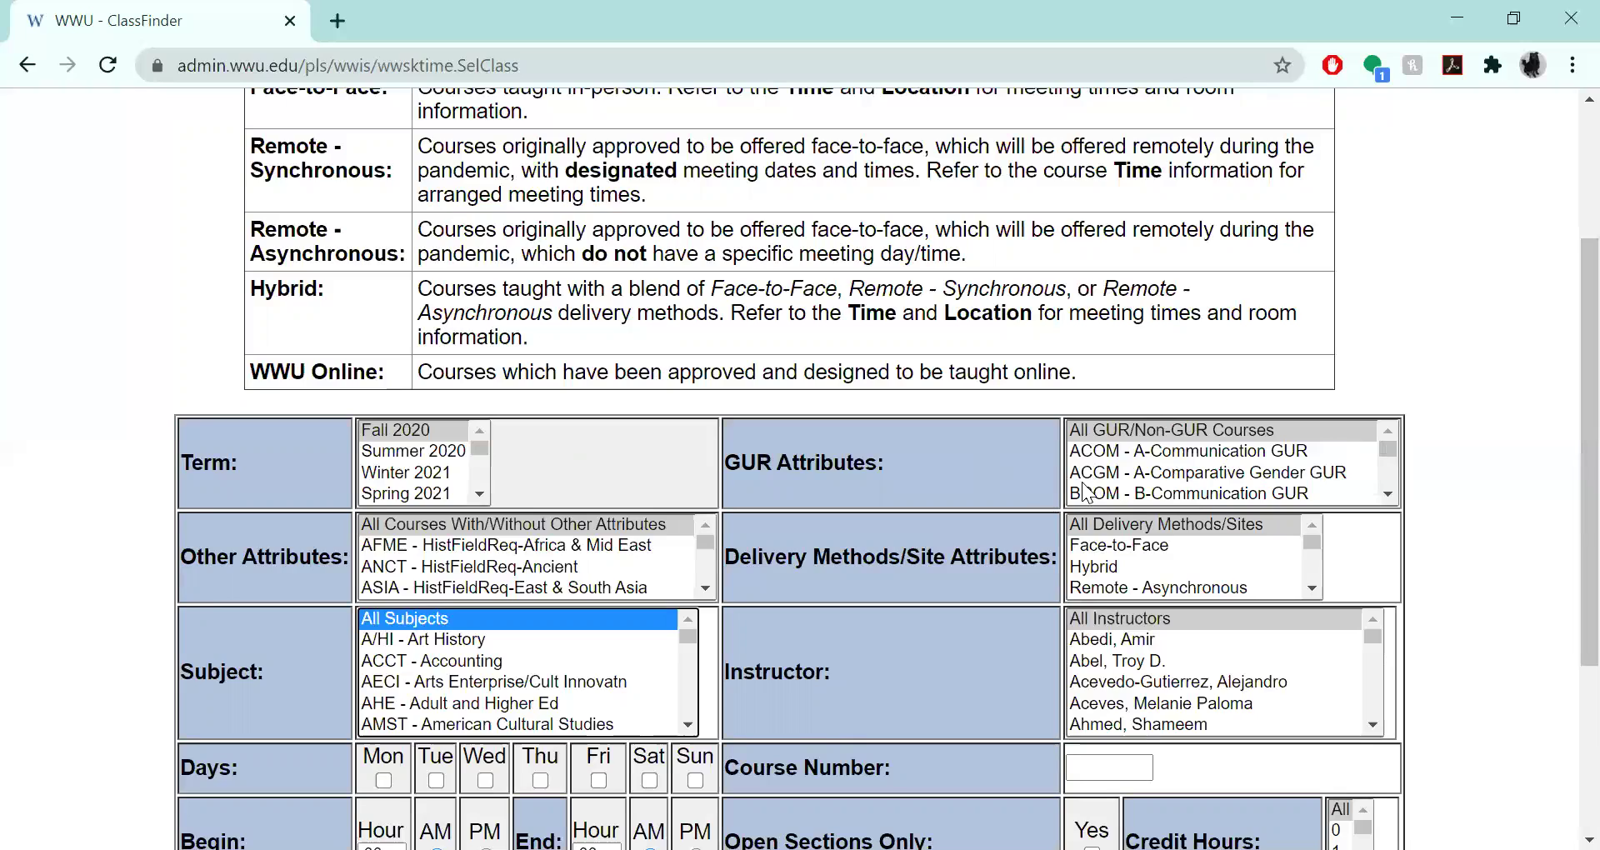
left_click_drag(1387, 457, 1385, 474)
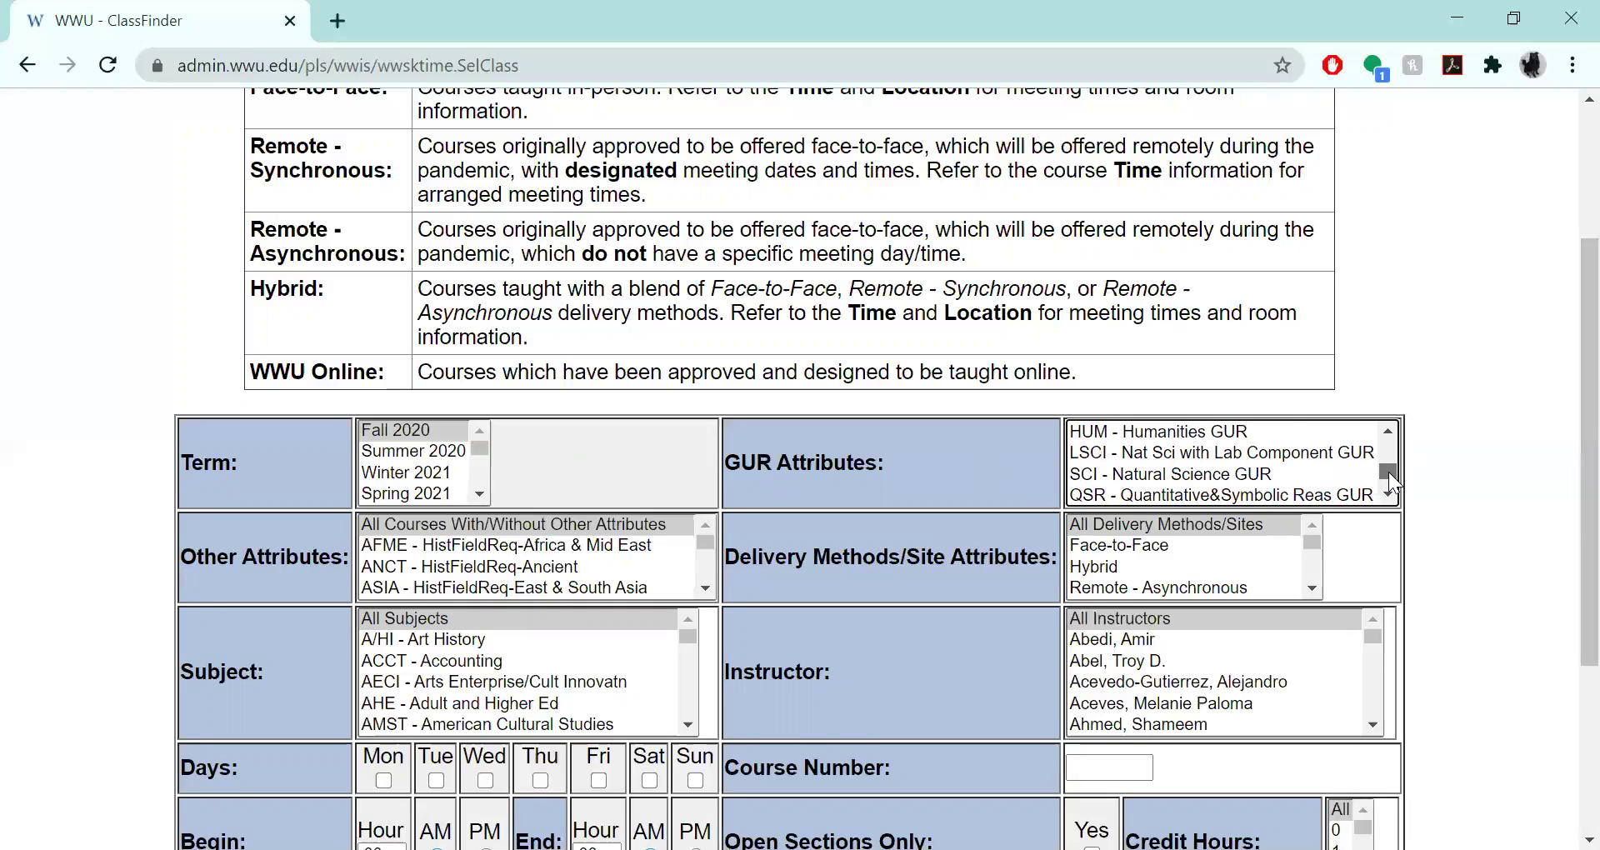
left_click_drag(1388, 472, 1377, 477)
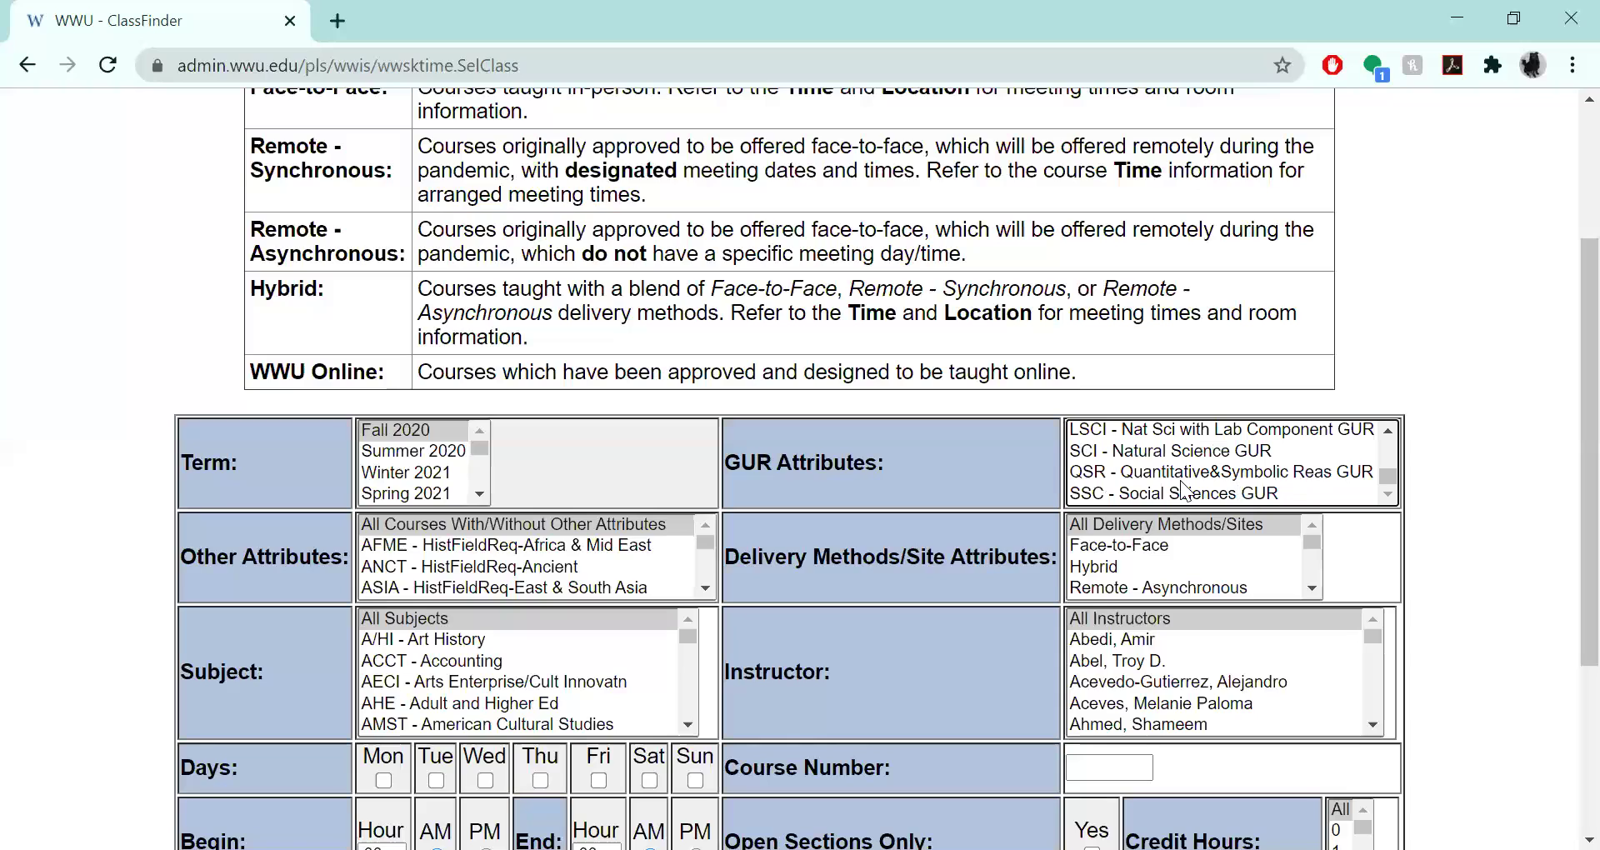
key("Home")
scroll(1344, 282, "down", 3)
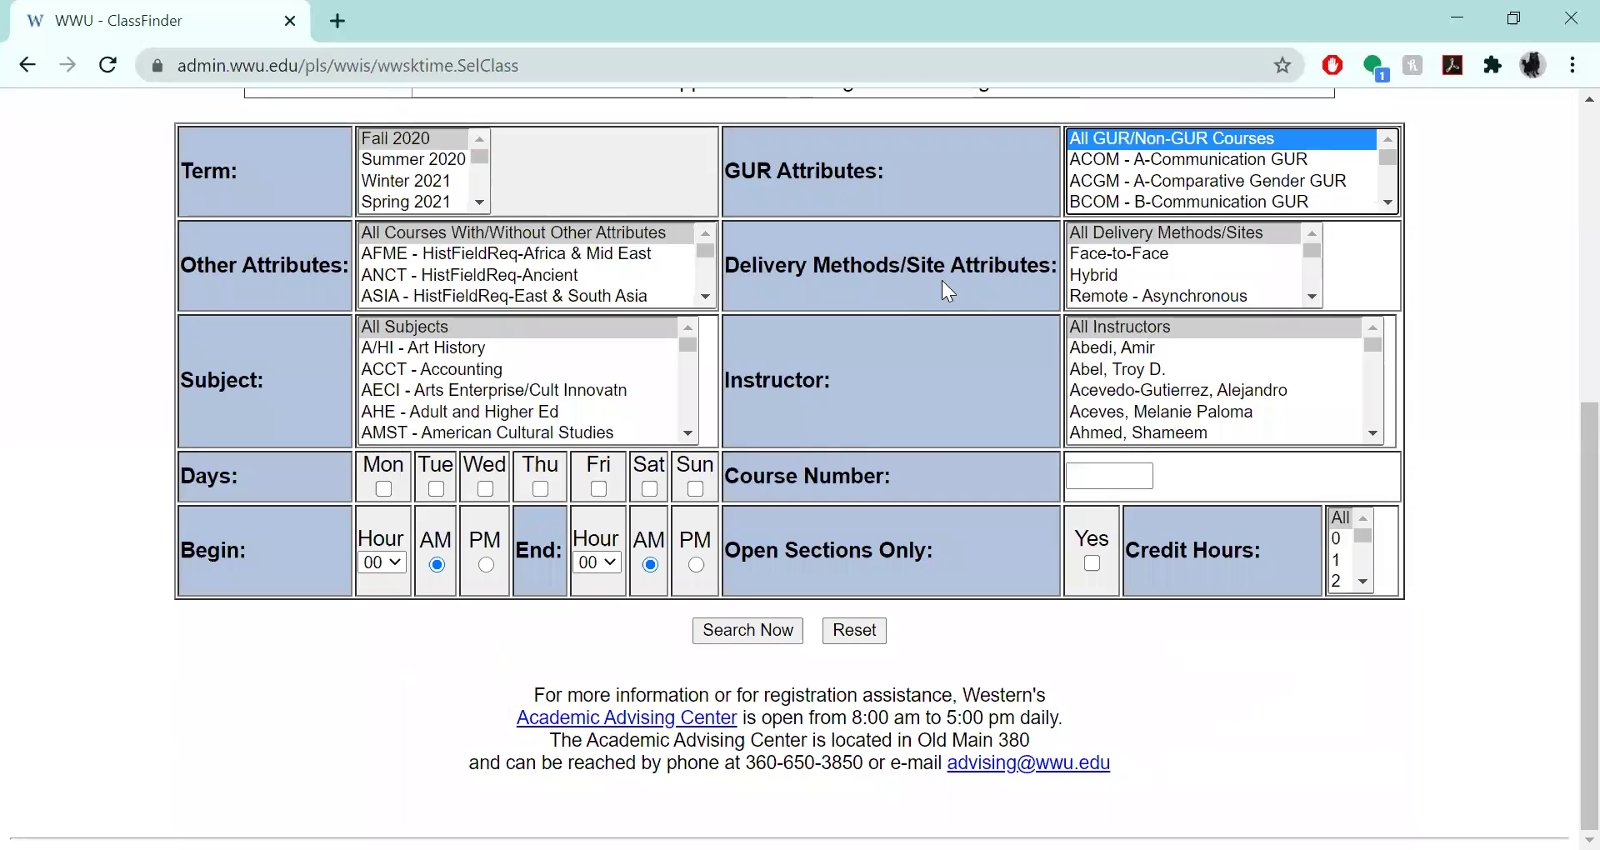
Step: Examine the Delivery Methods/Site Attributes options and the list of instructors in the search form
mouse_move(1312, 255)
left_mouse_down()
mouse_move(1311, 286)
mouse_move(1309, 257)
left_mouse_up()
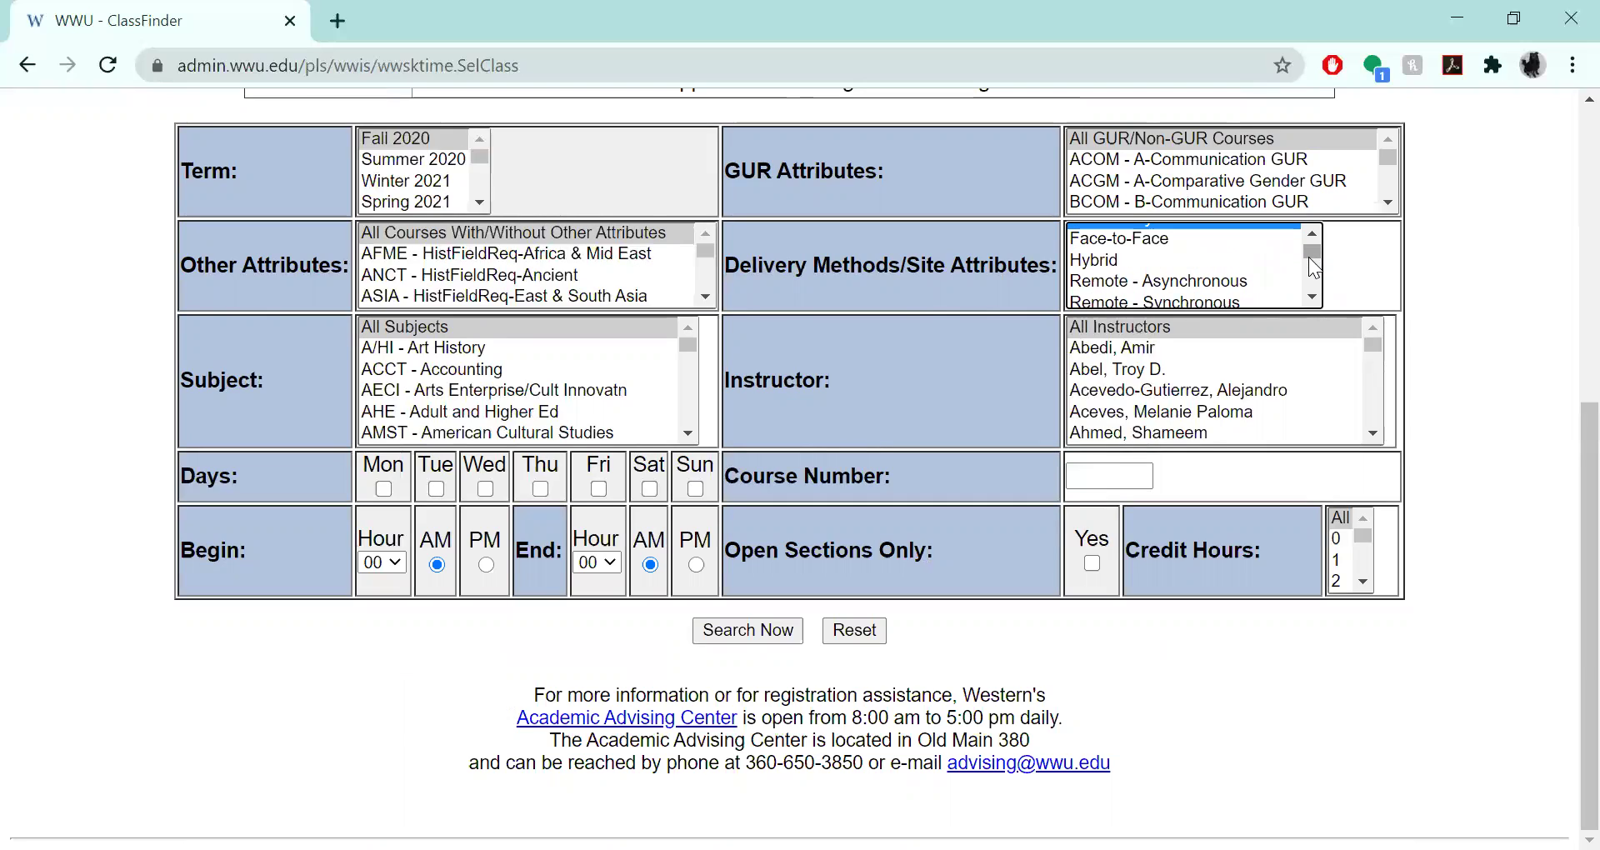
scroll(1213, 294, "up", 1)
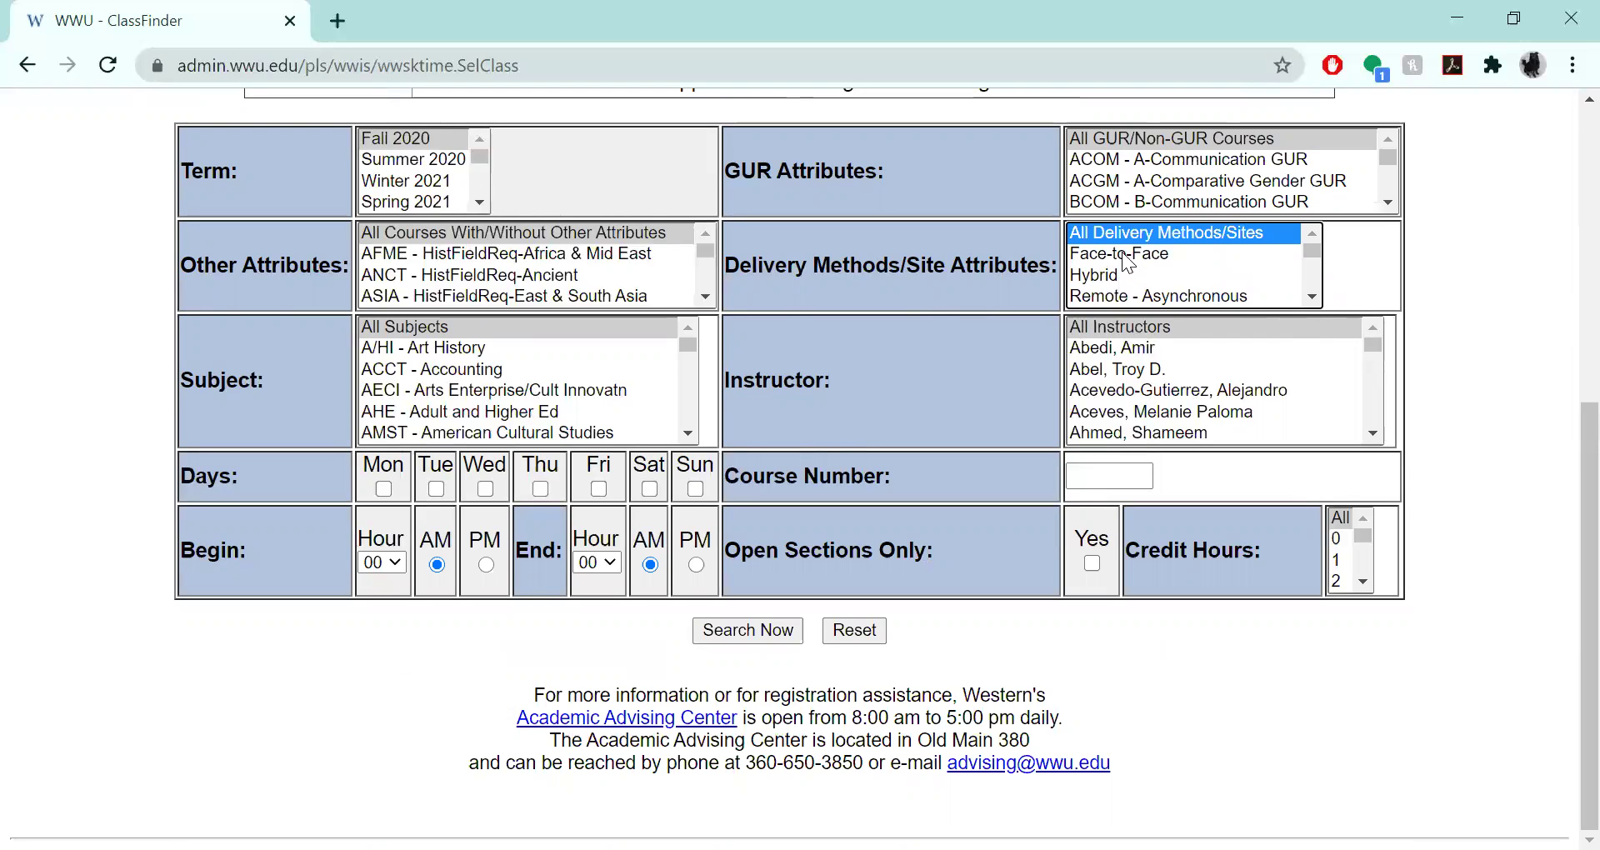
scroll(1496, 350, "up", 3)
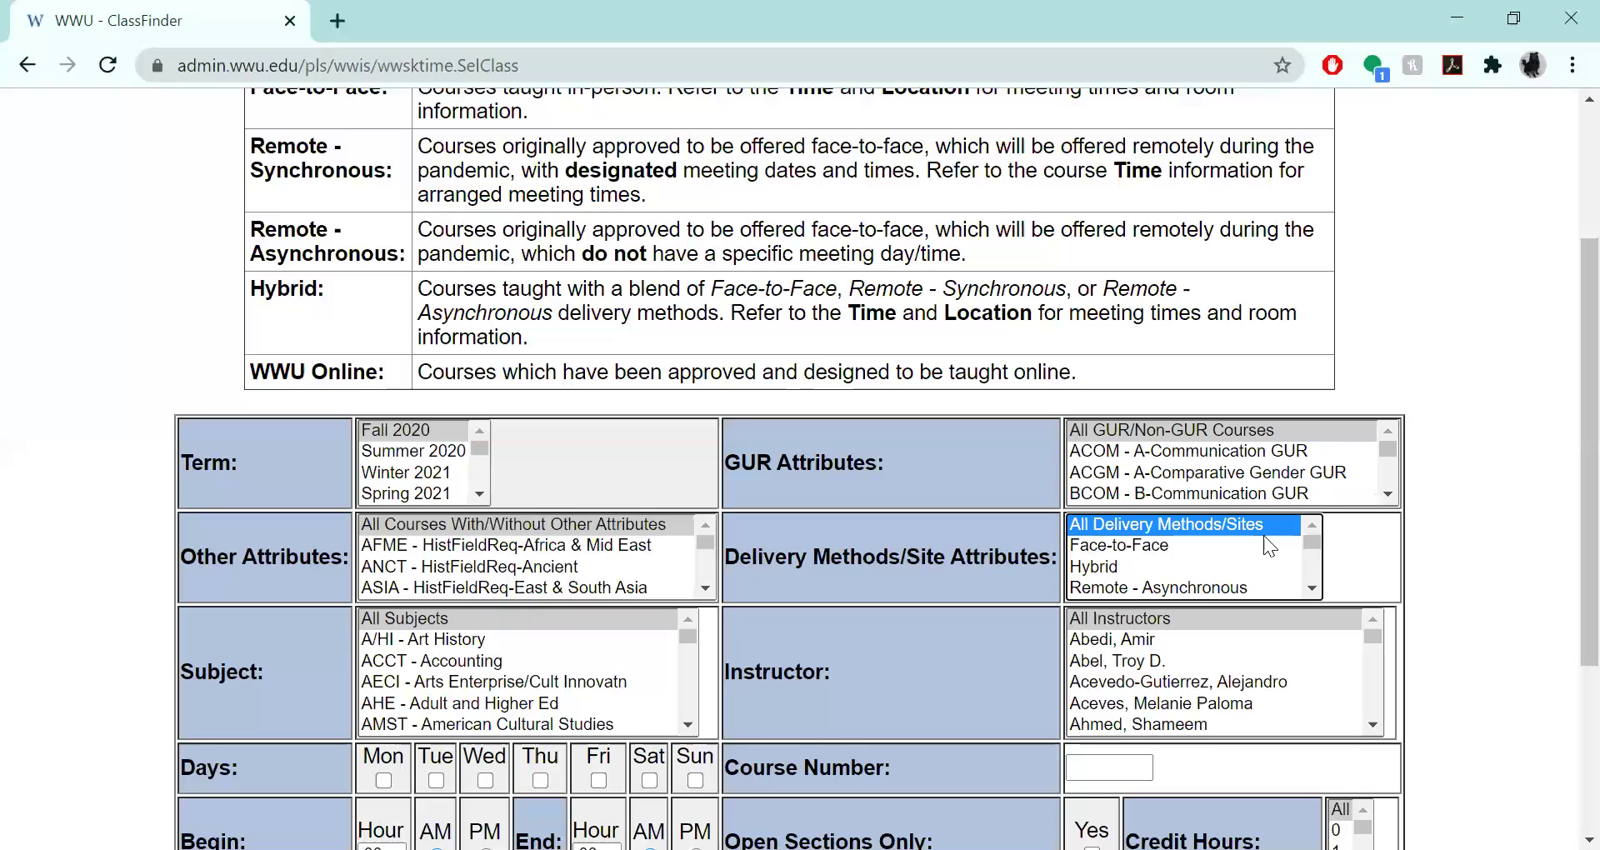
scroll(1489, 548, "down", 3)
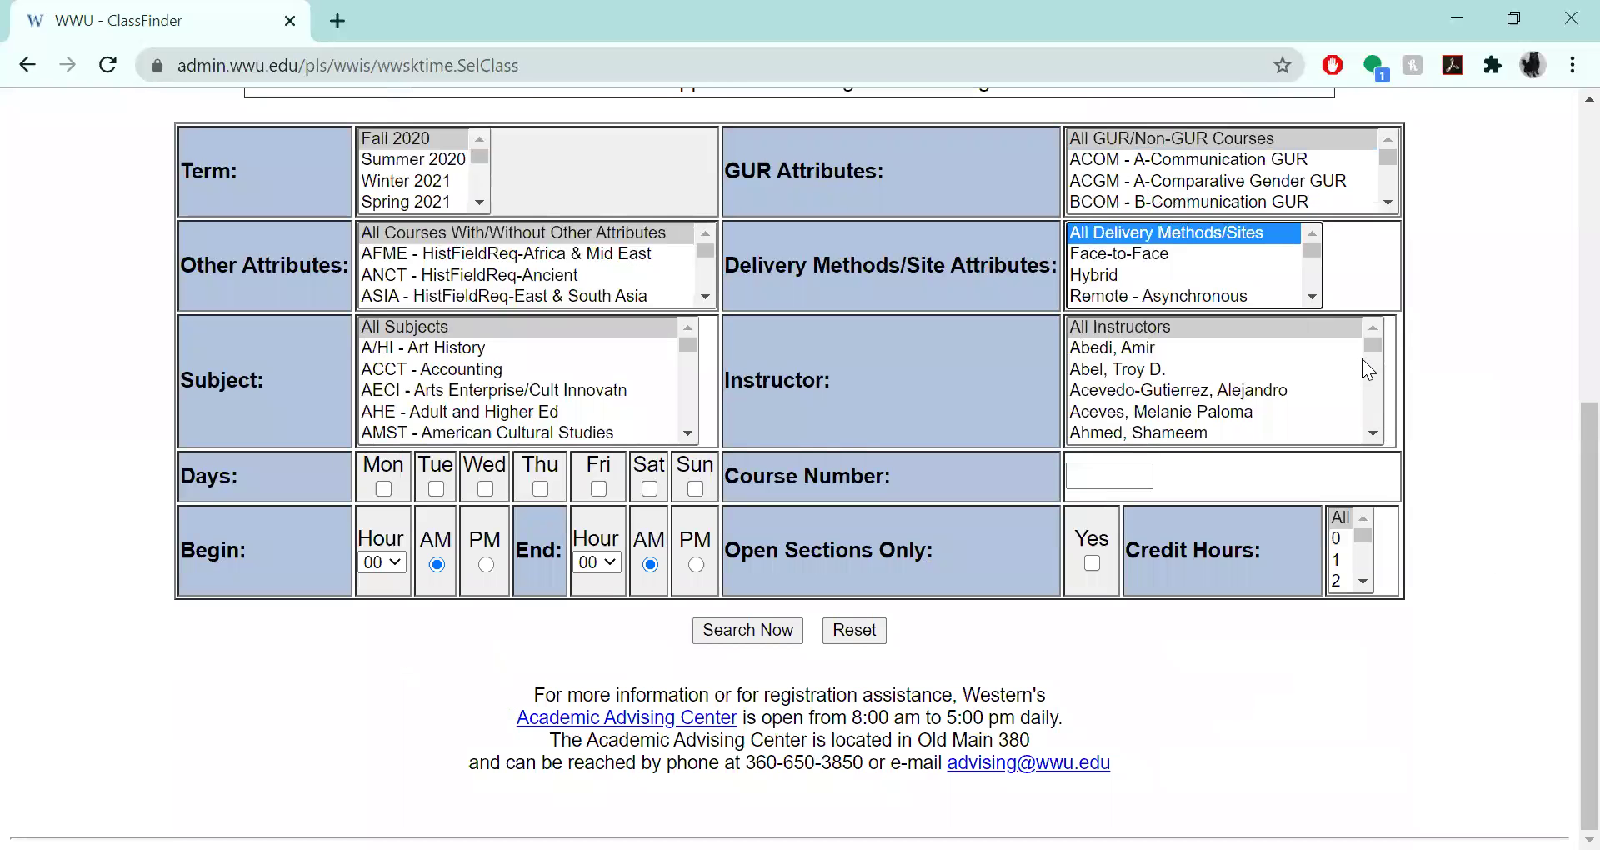
mouse_move(1372, 350)
left_mouse_down()
mouse_move(1366, 425)
mouse_move(1366, 352)
left_mouse_up()
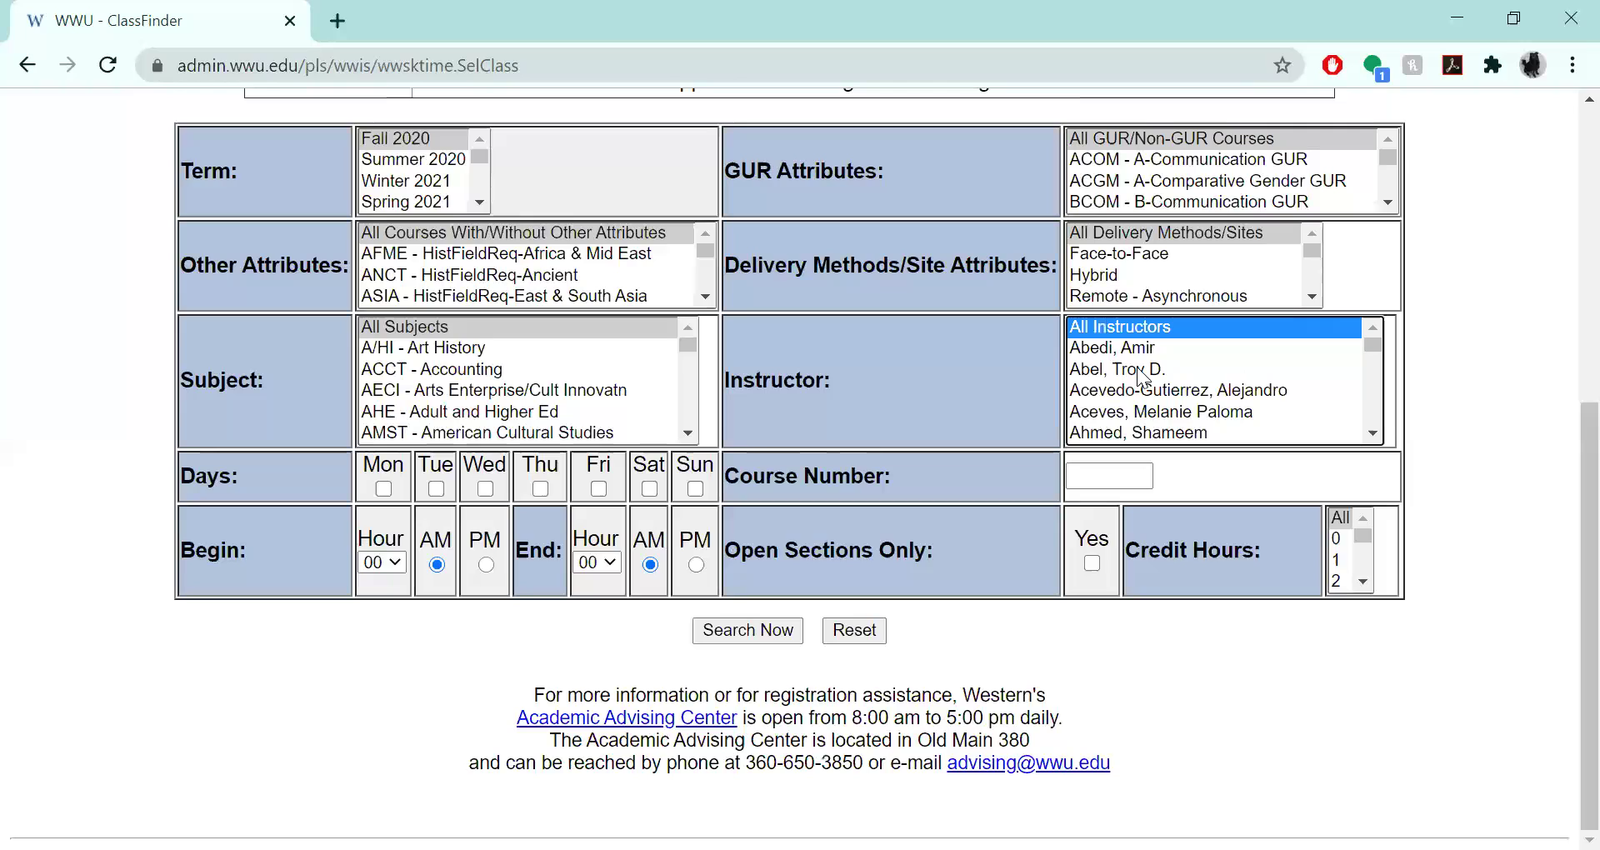
scroll(1131, 376, "down", 3)
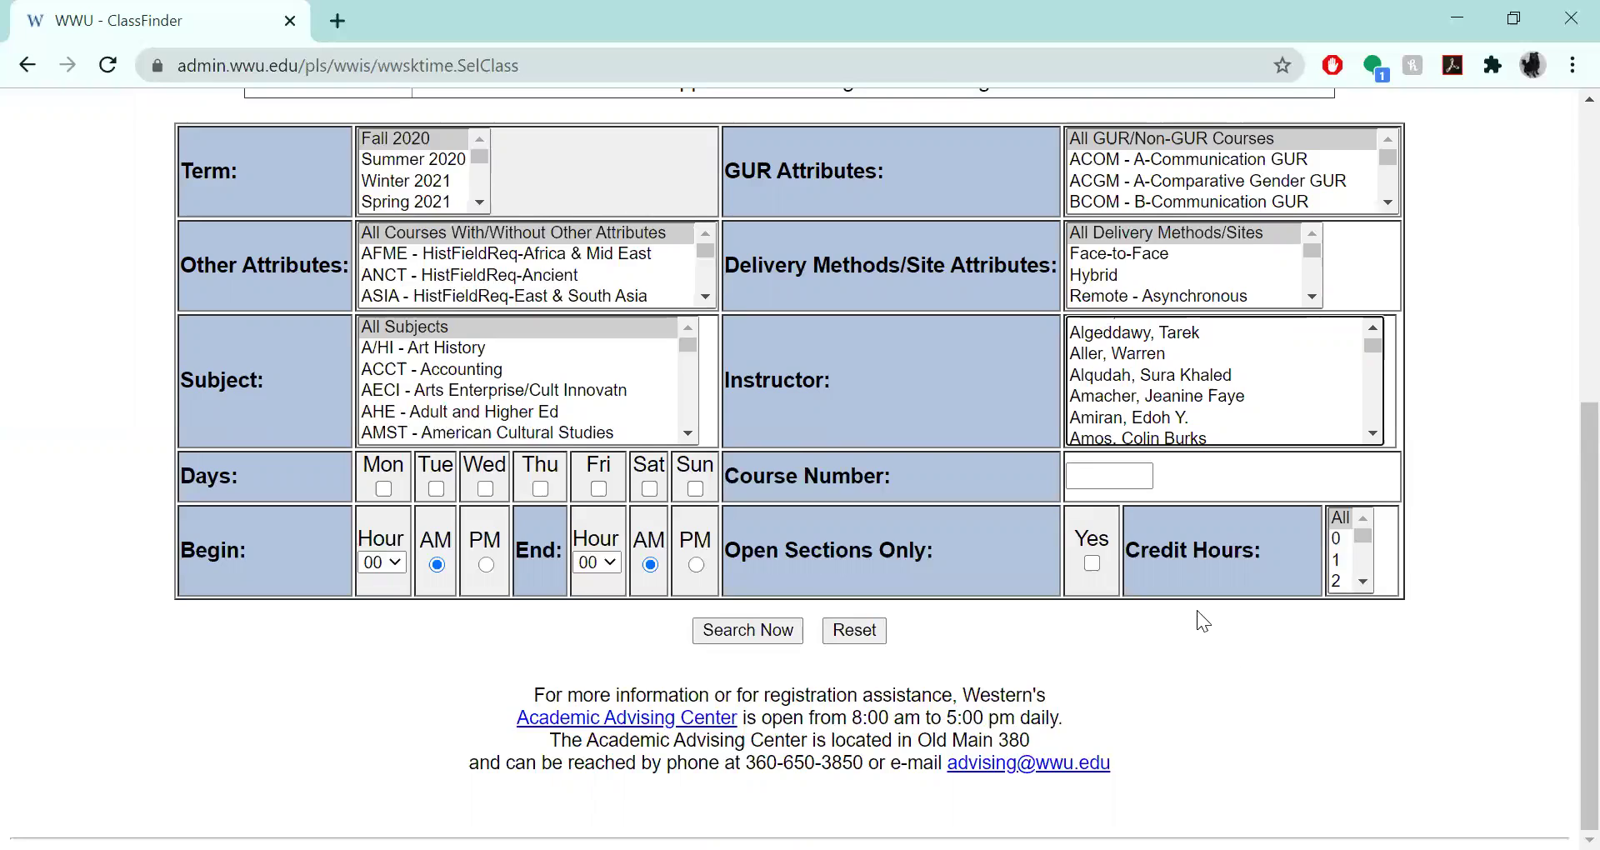
Step: Select ENG - English as the subject and enter 101 as the Course Number in the search form
left_click(1095, 469)
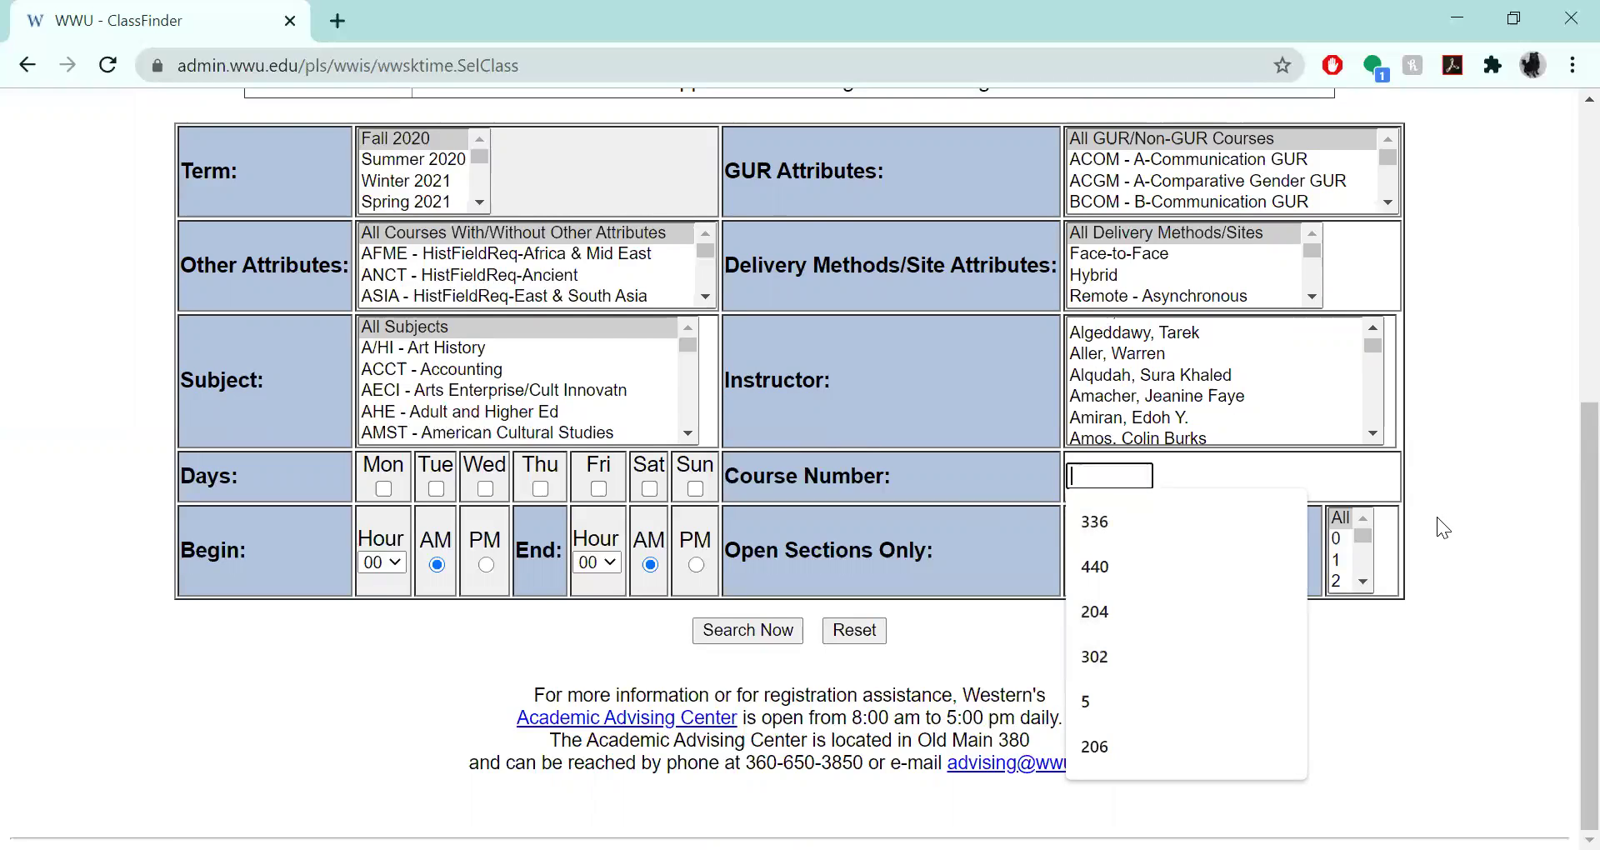
scroll(825, 380, "up", 4)
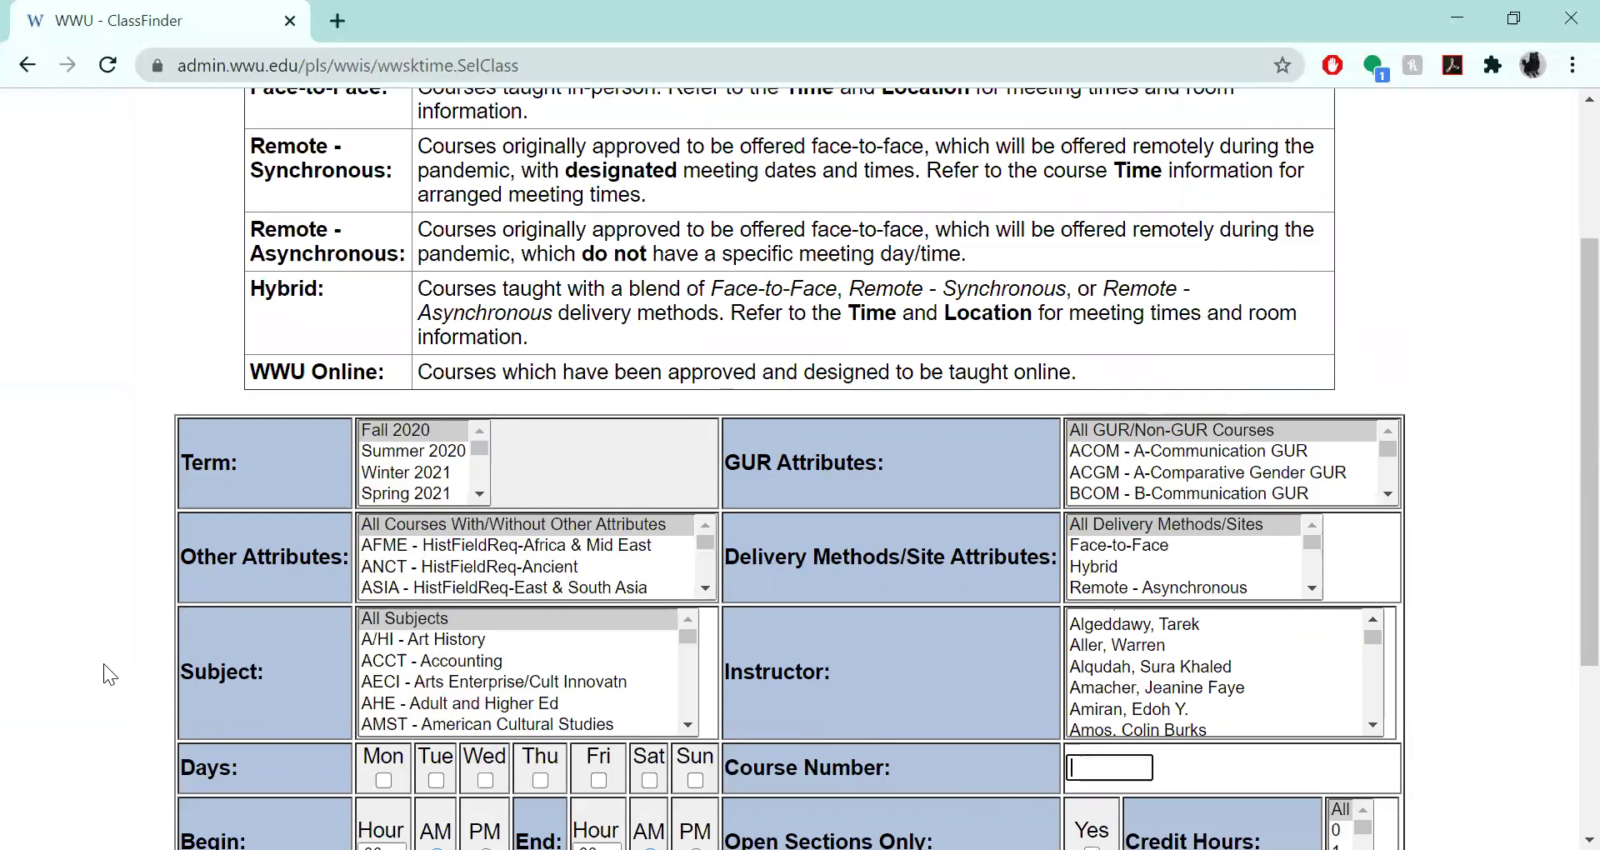
left_click(643, 618)
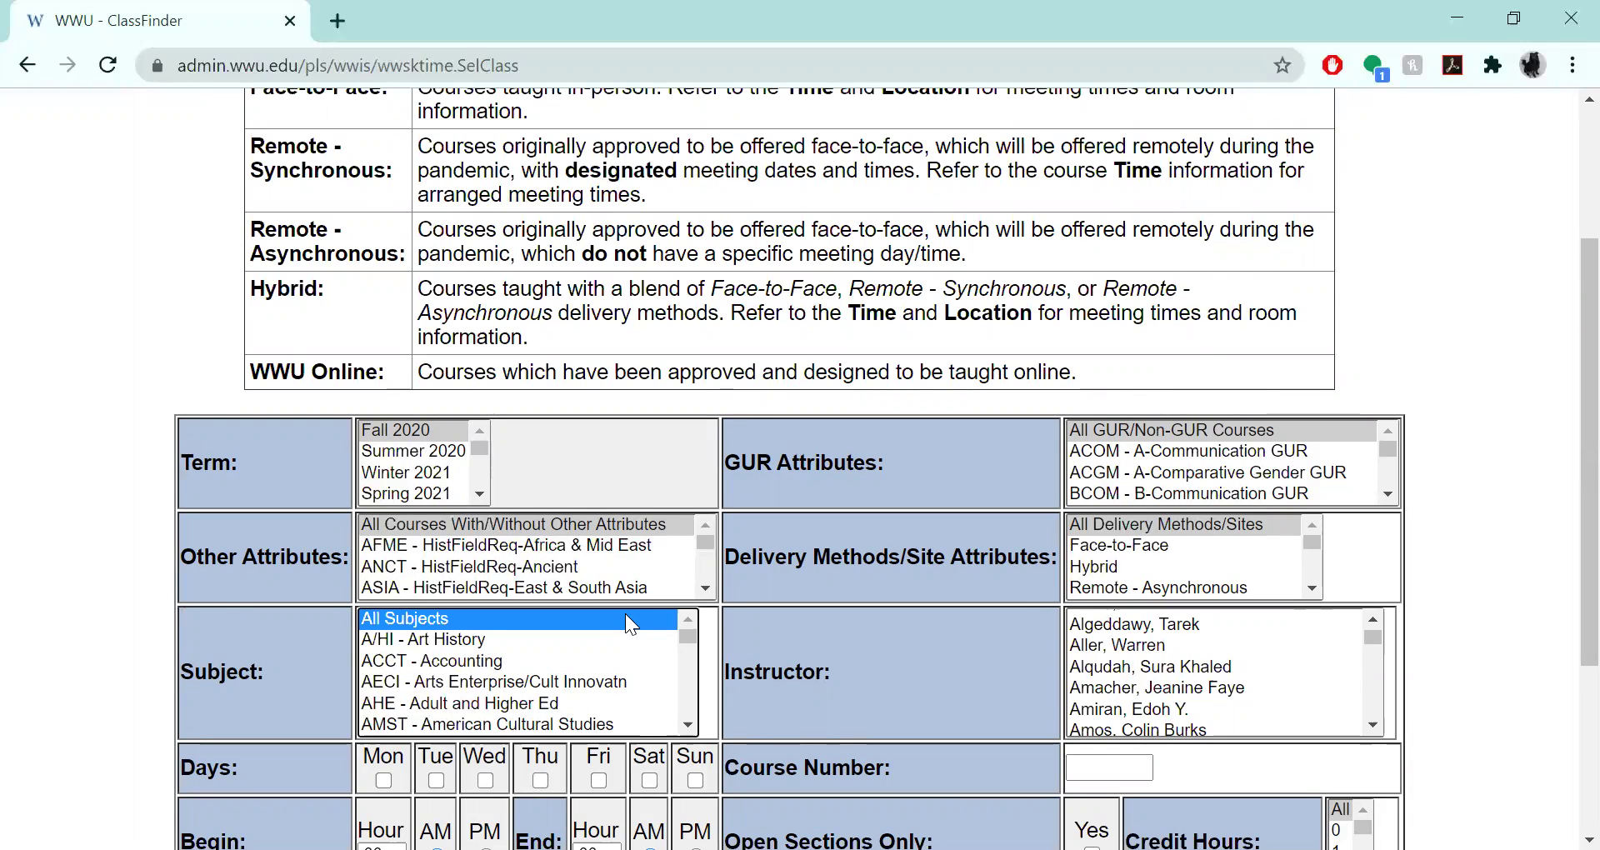
type("eng")
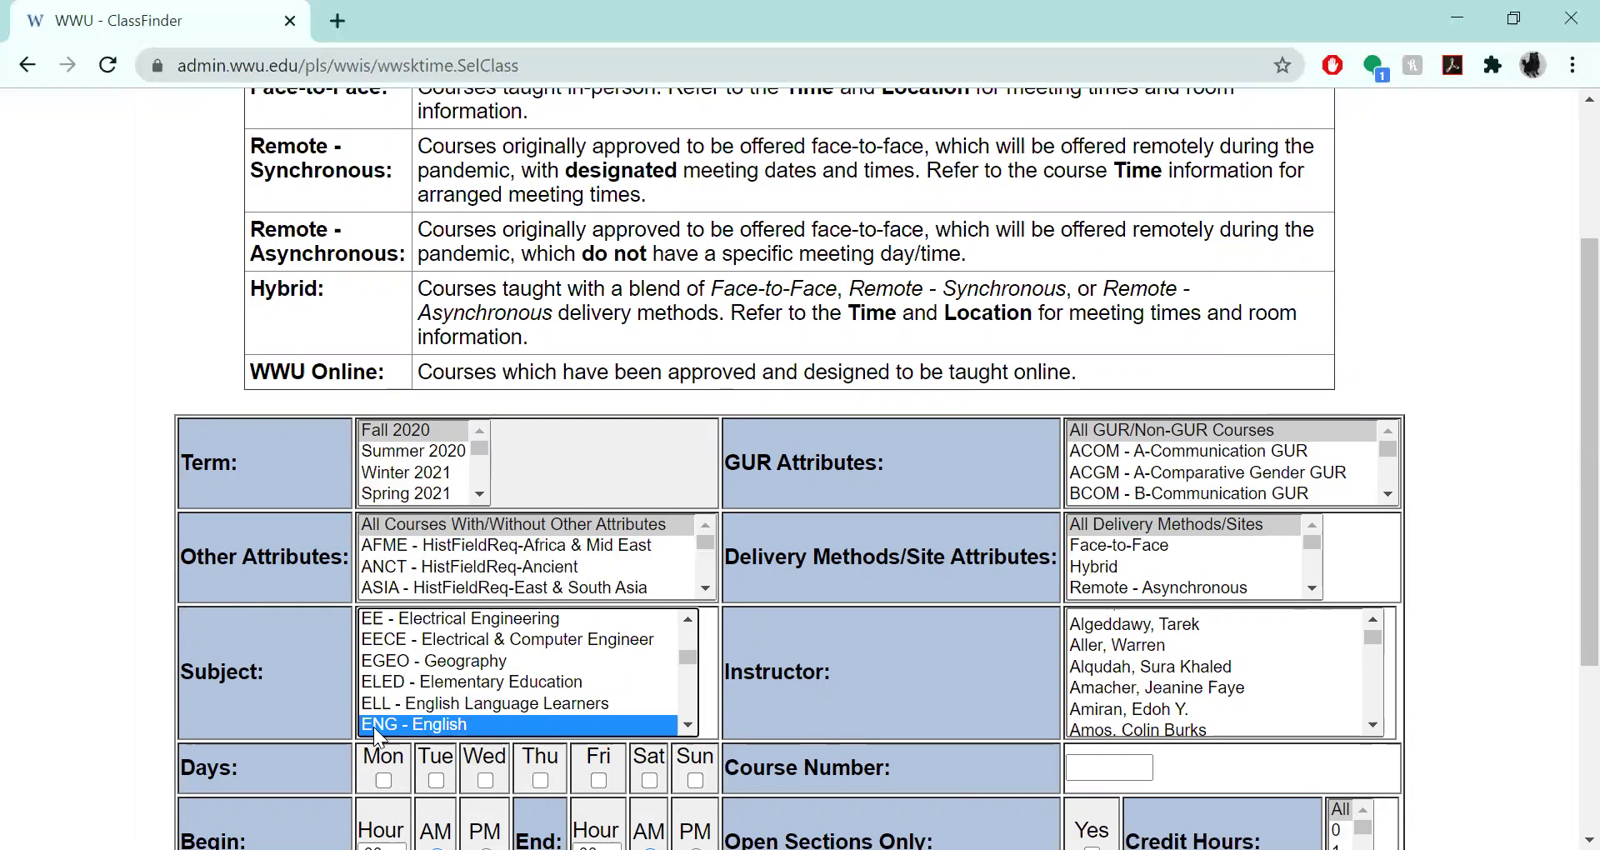
scroll(4, 566, "down", 4)
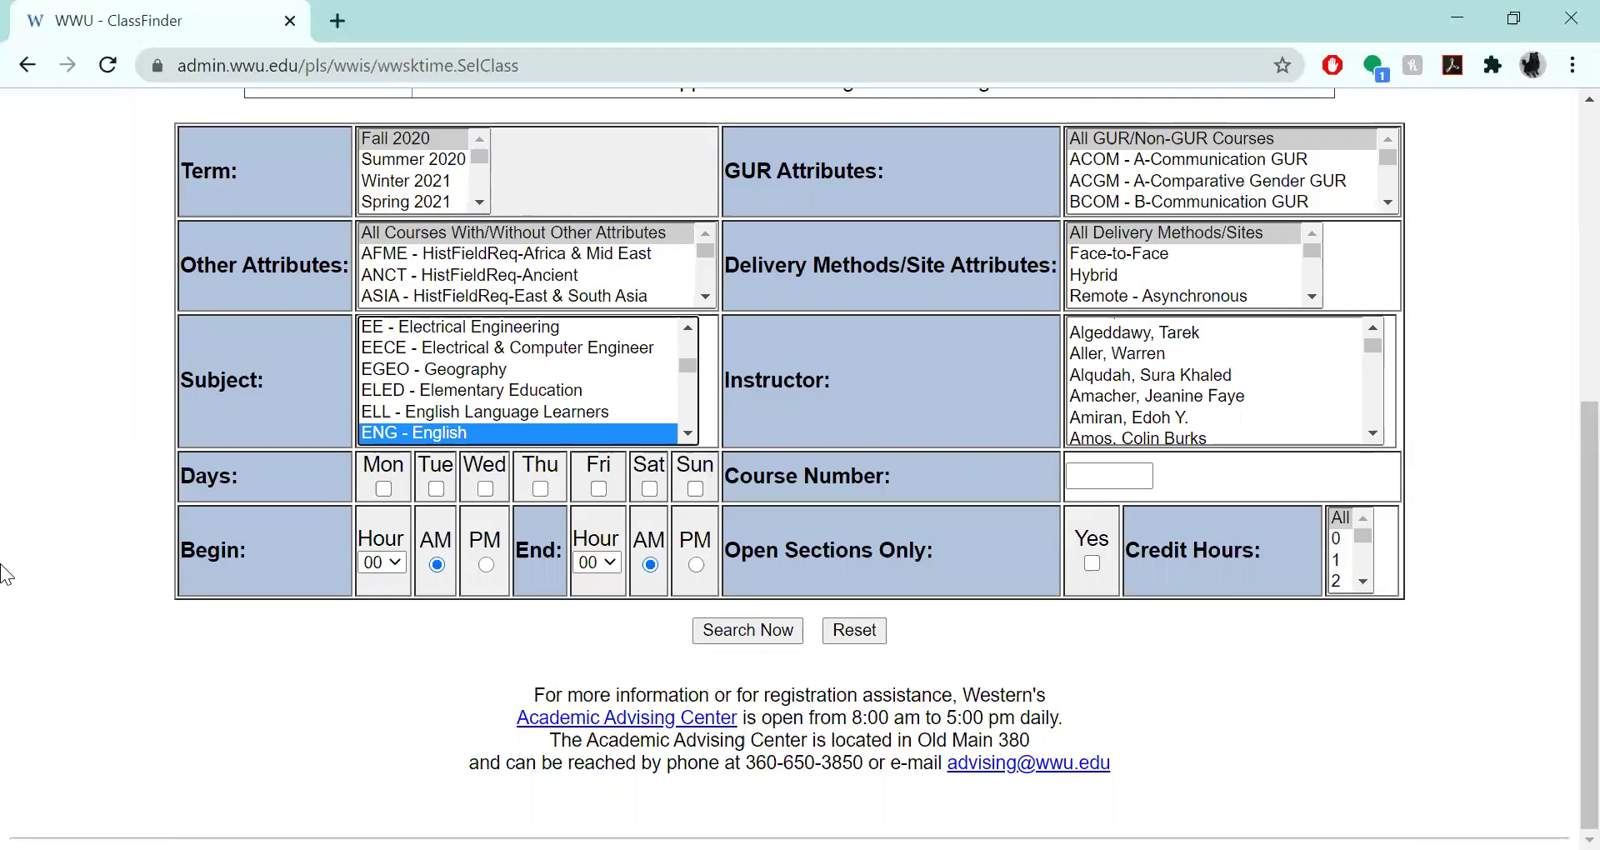
left_click(1084, 472)
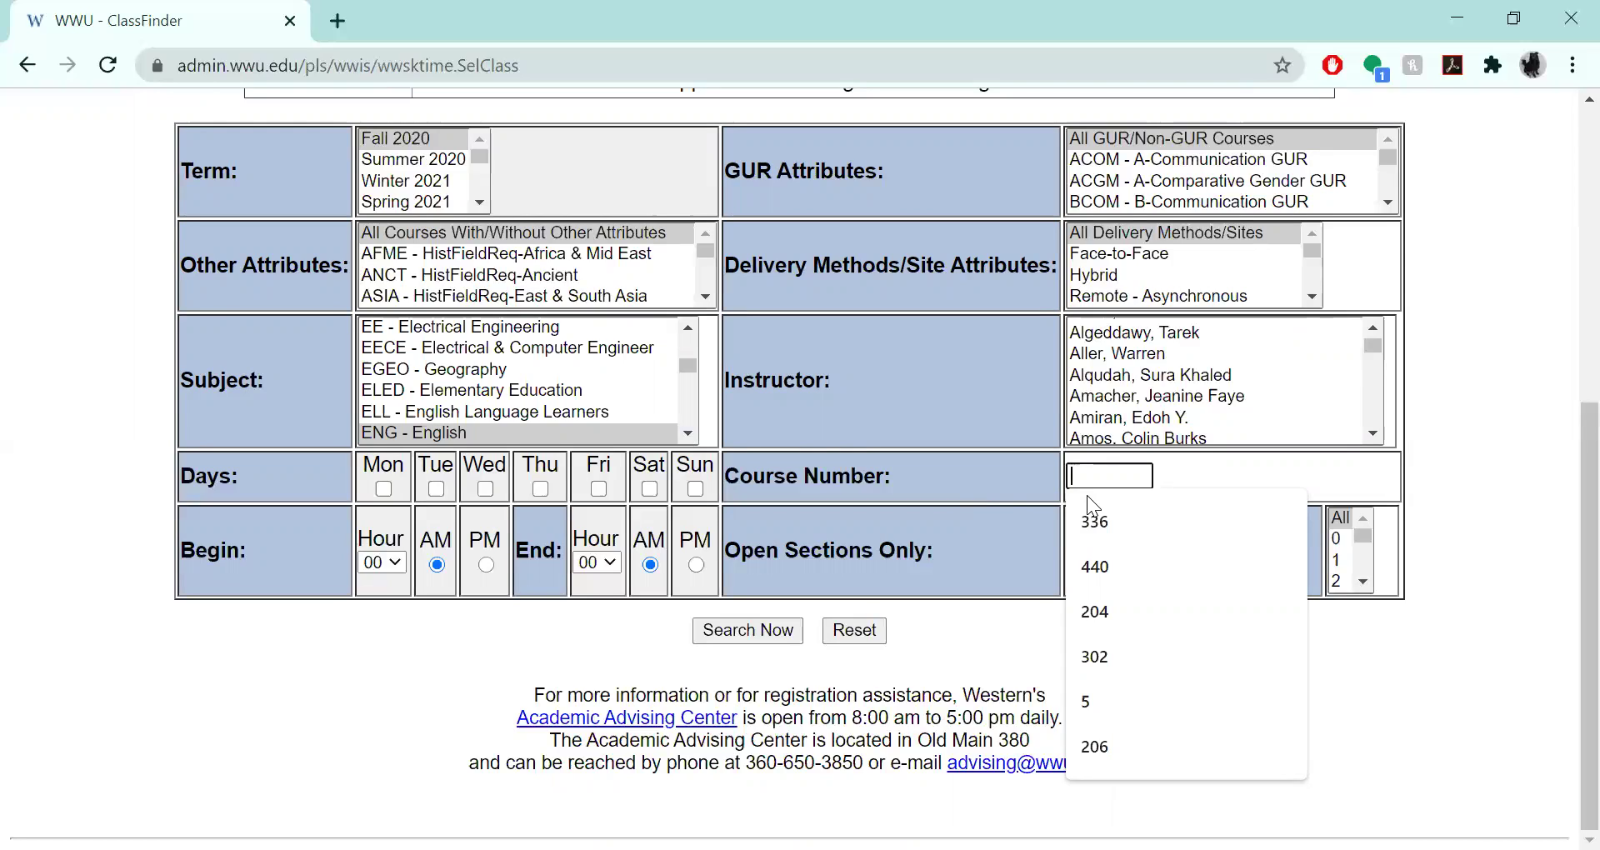
type("101")
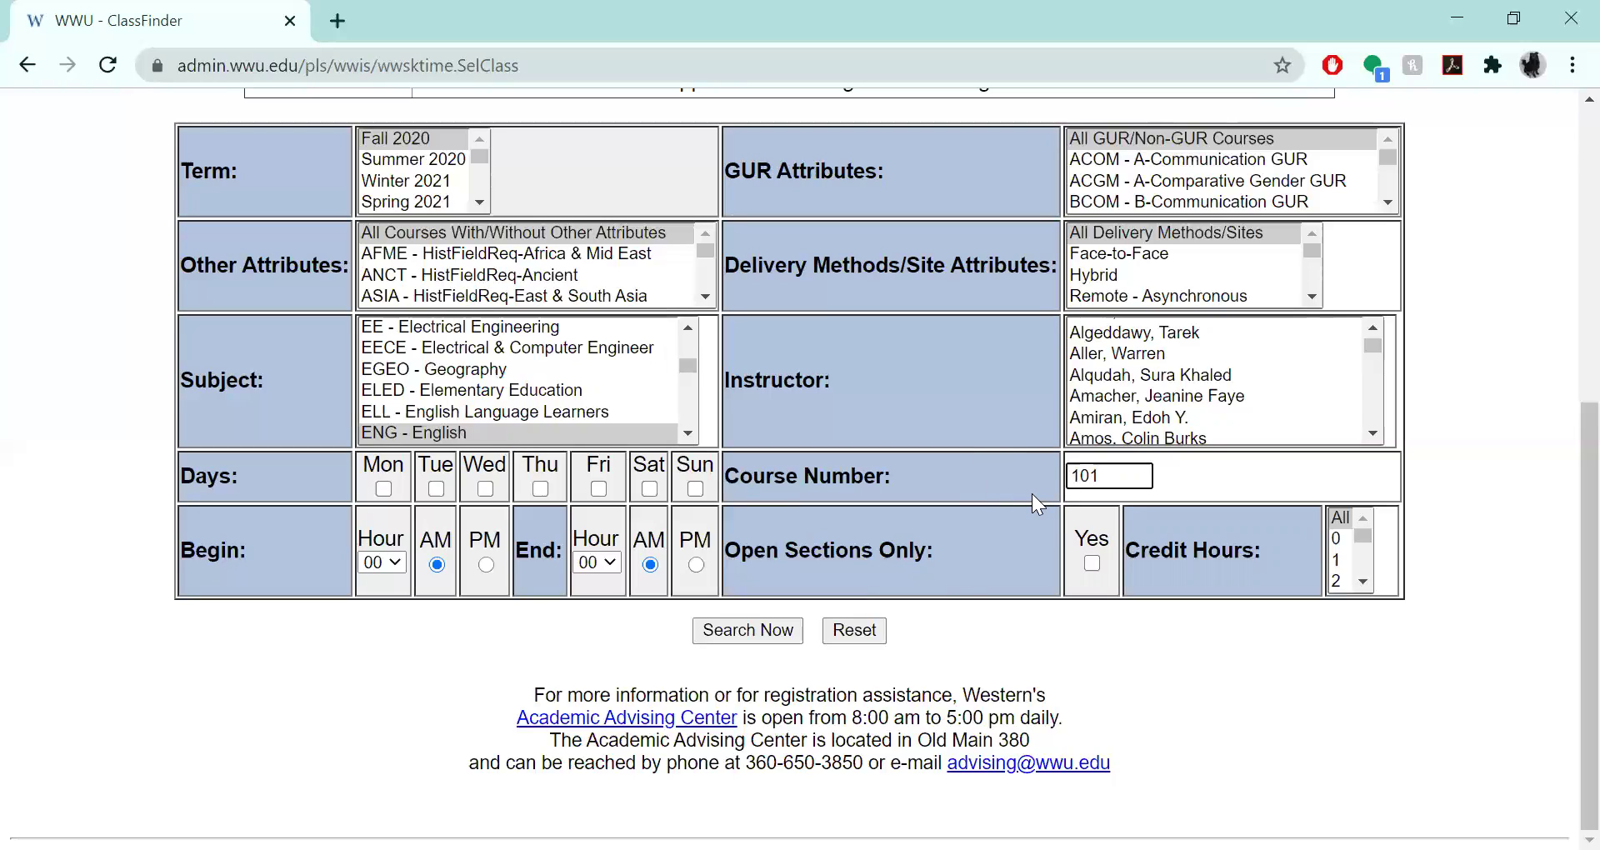
Step: Toggle Open Sections Only on and off, and reset the form to All Subjects with an empty Course Number
left_click(1093, 563)
left_click(1093, 565)
scroll(536, 358, "up", 8)
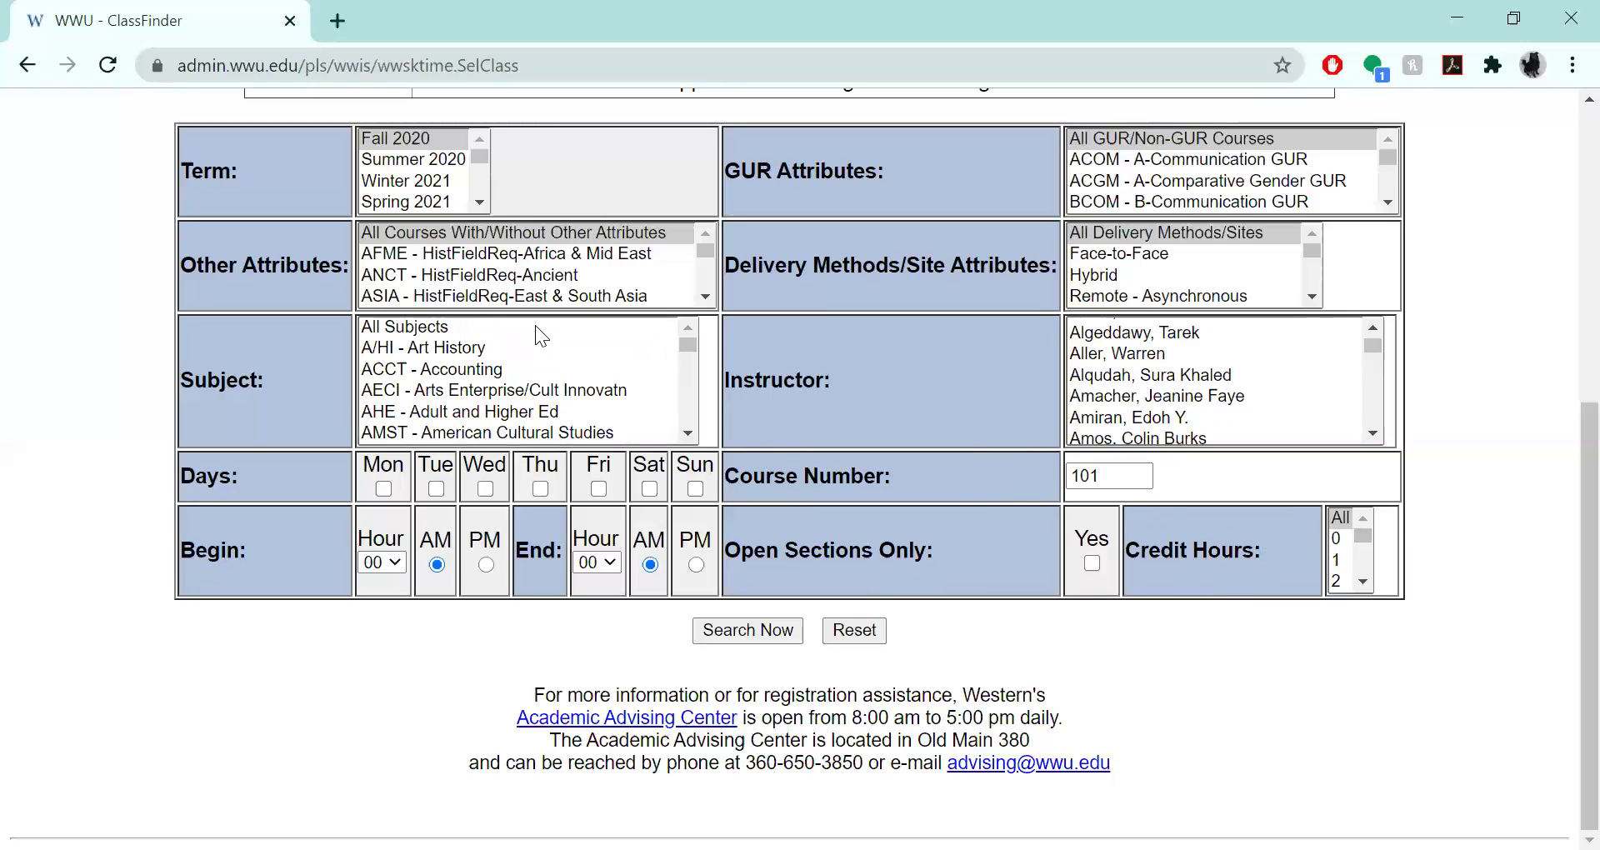
left_click(447, 327)
double_click(1123, 475)
key("BackSpace")
Step: Try a Credit Hours filter of 3 and return it to All
left_click_drag(1361, 536, 1362, 537)
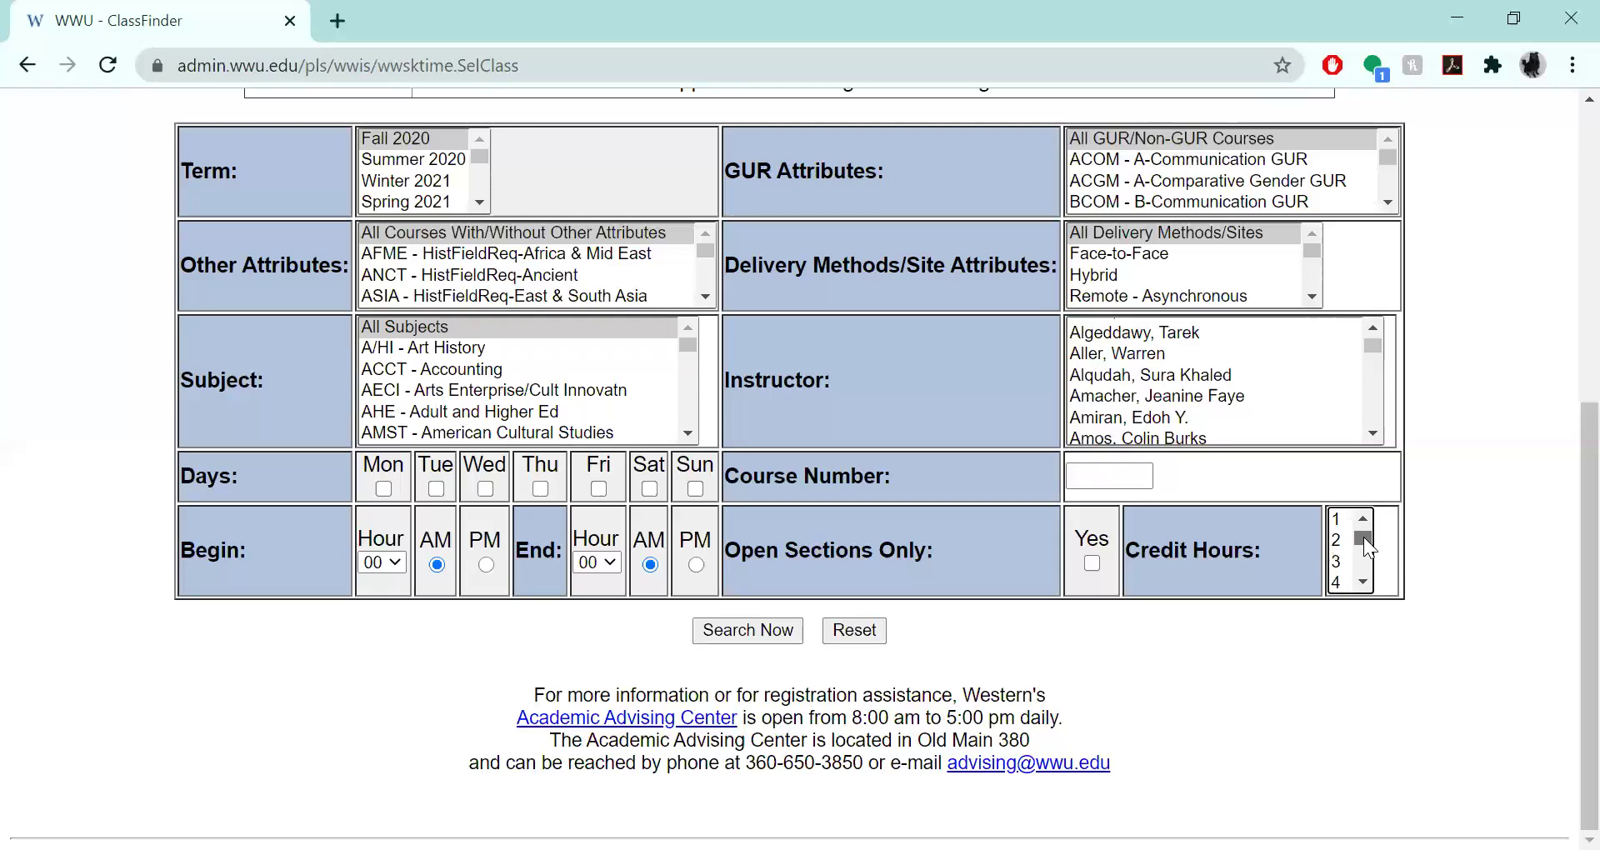
left_click_drag(1364, 537, 1337, 584)
left_click(1337, 584)
scroll(1252, 405, "up", 8)
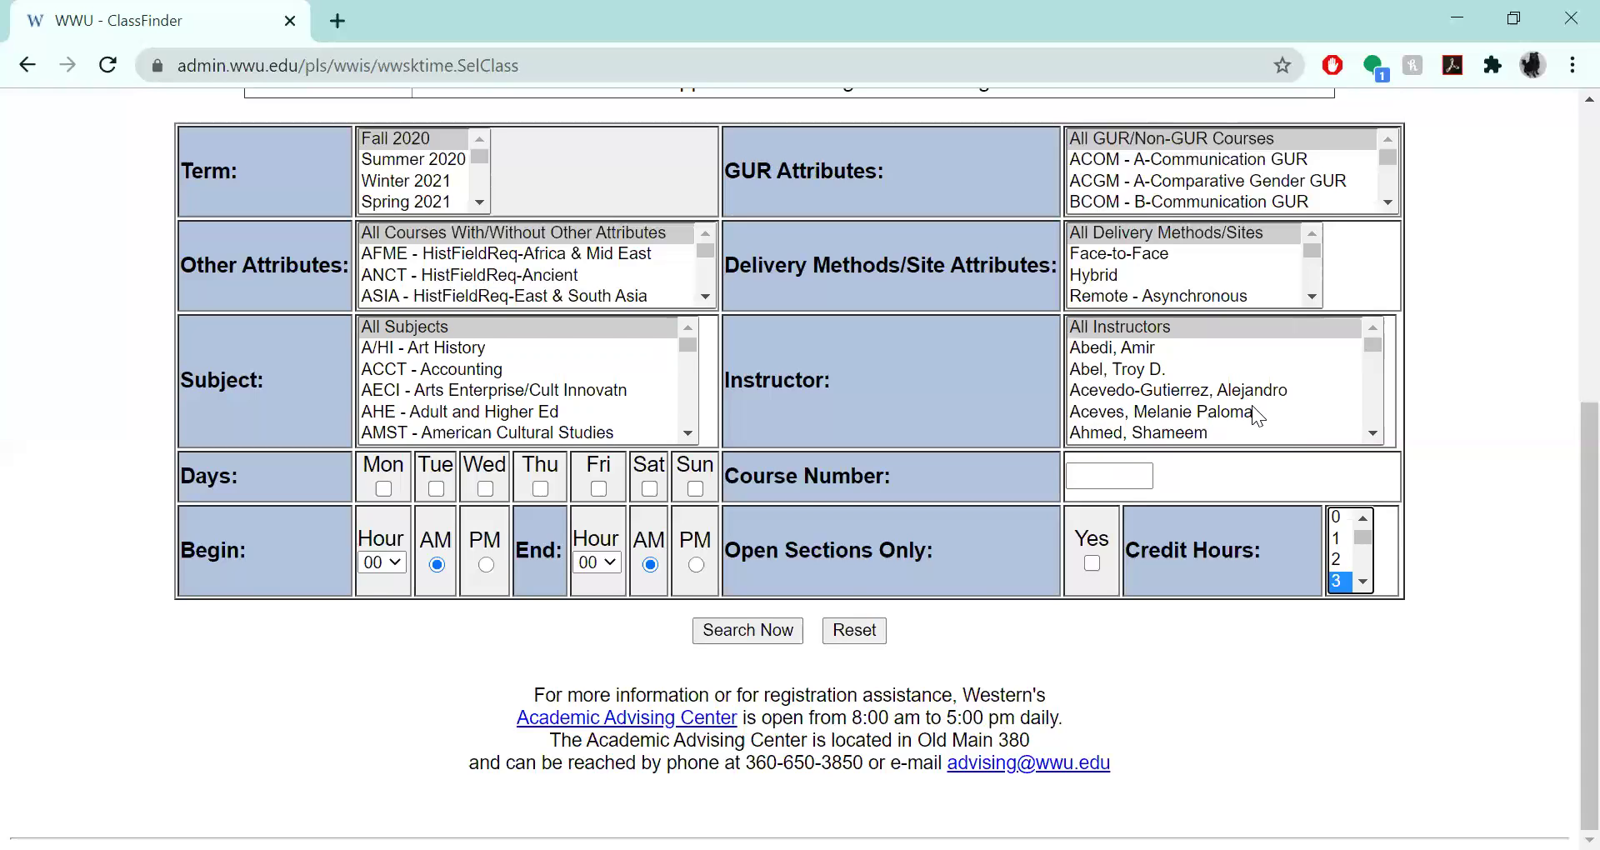
scroll(1561, 398, "down", 7)
scroll(1340, 534, "up", 1)
left_click(1341, 519)
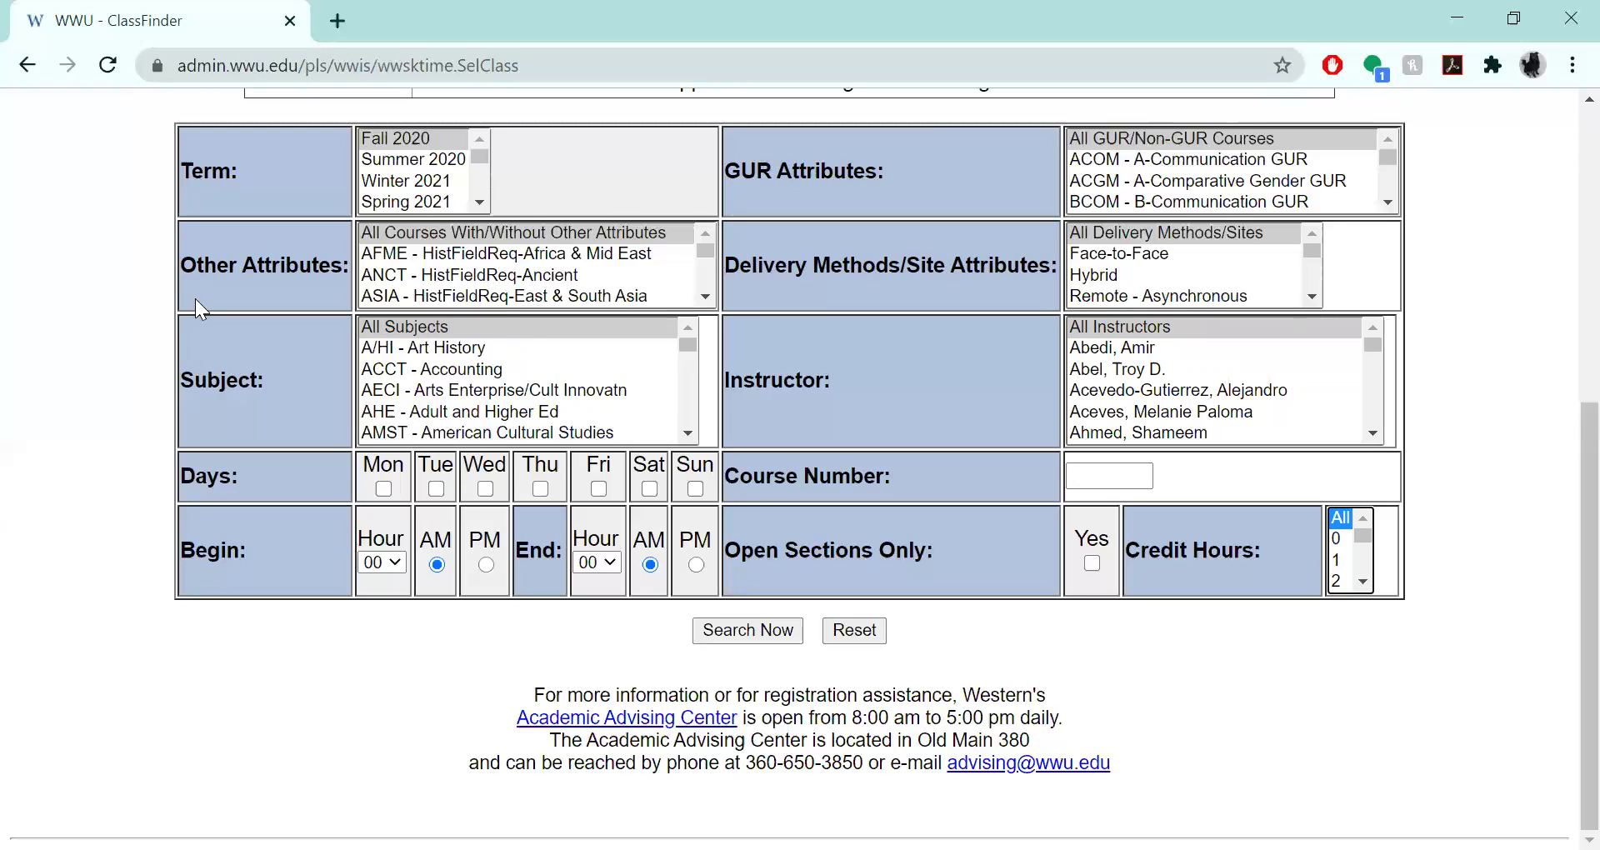
Step: Select ENG - English as the subject, clear the Course Number after trying 101, and run the Fall 2020 search
left_click(484, 327)
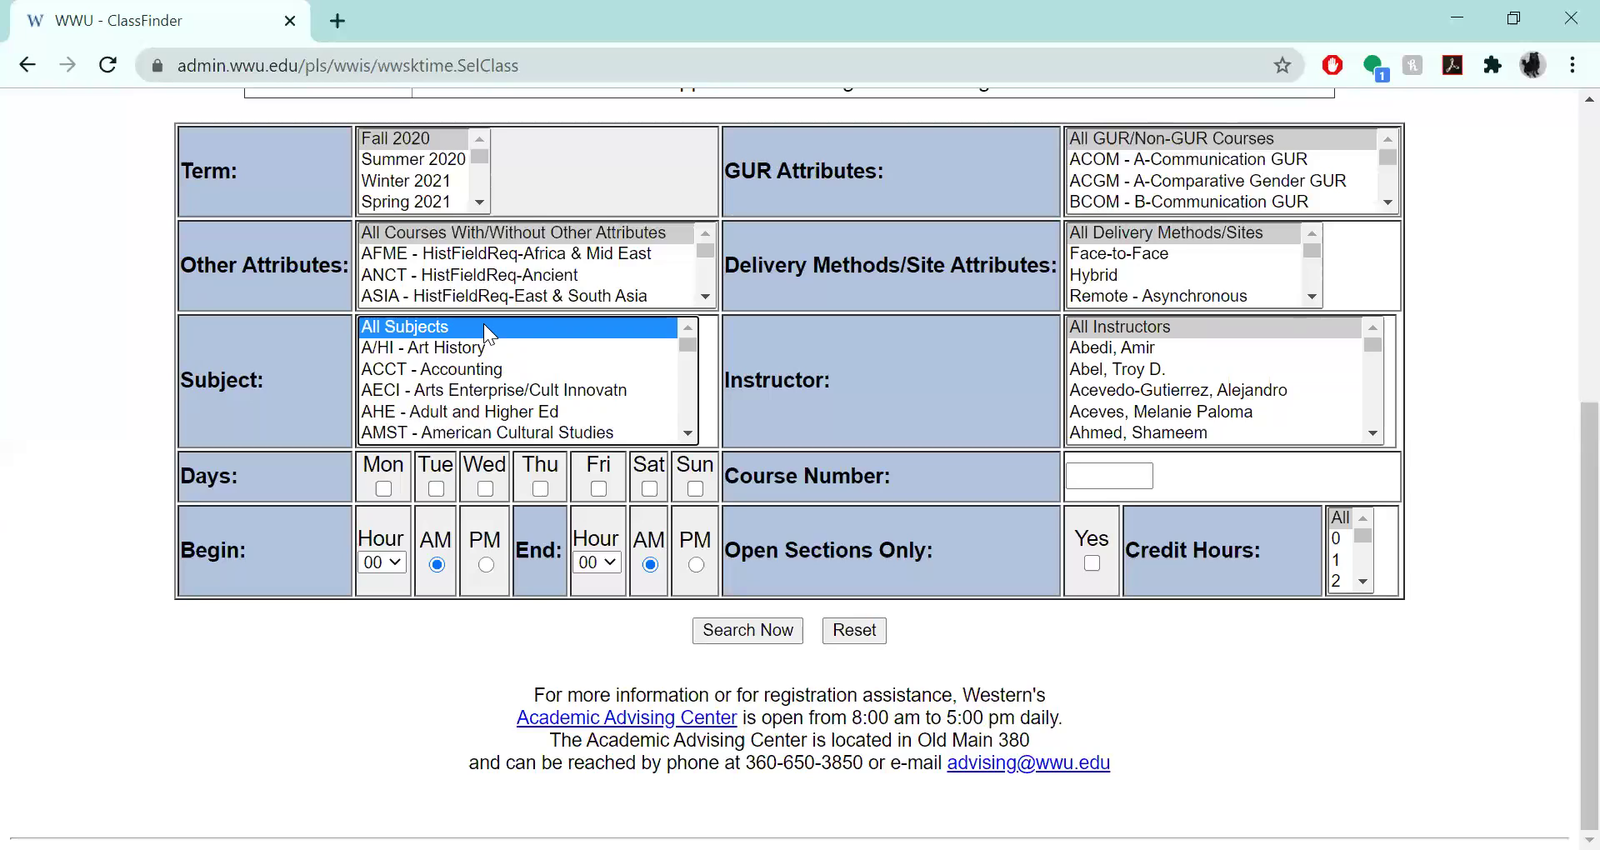
type("eng")
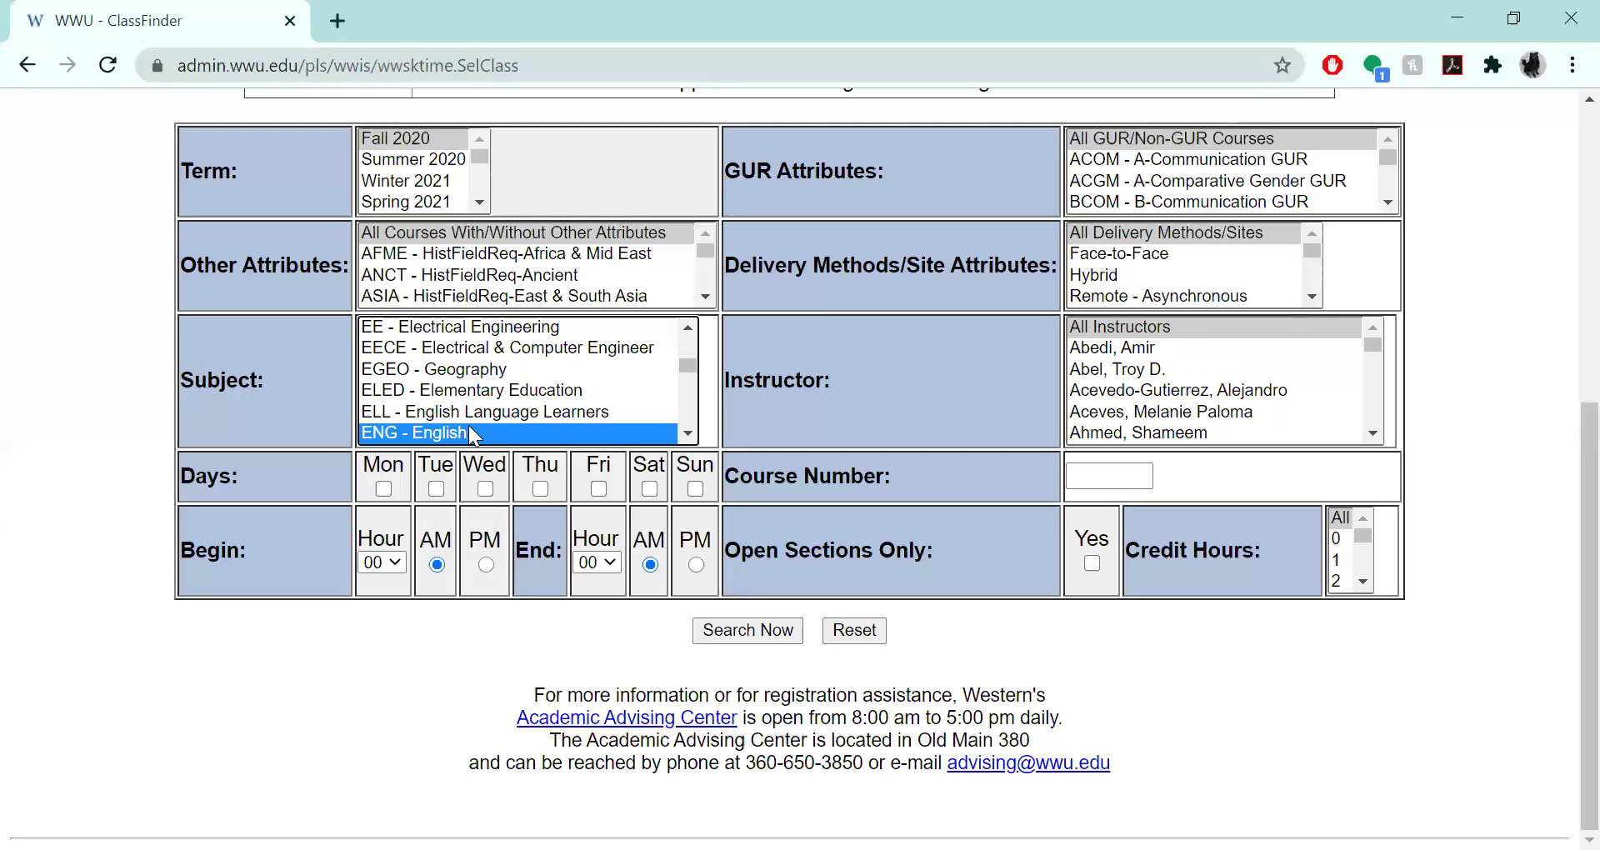
left_click(1090, 472)
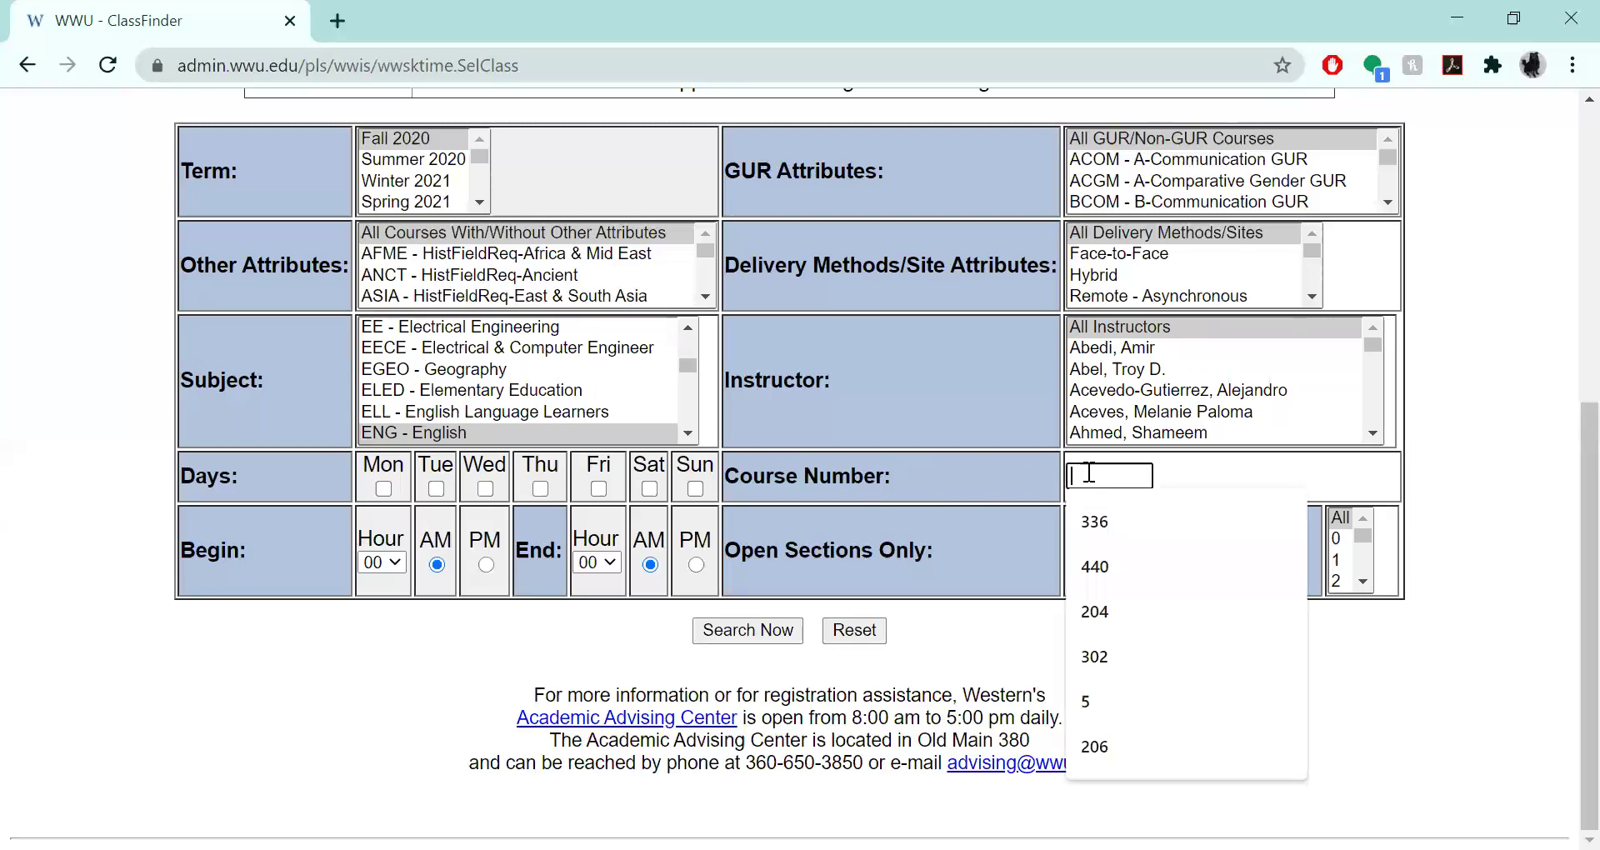
type("101")
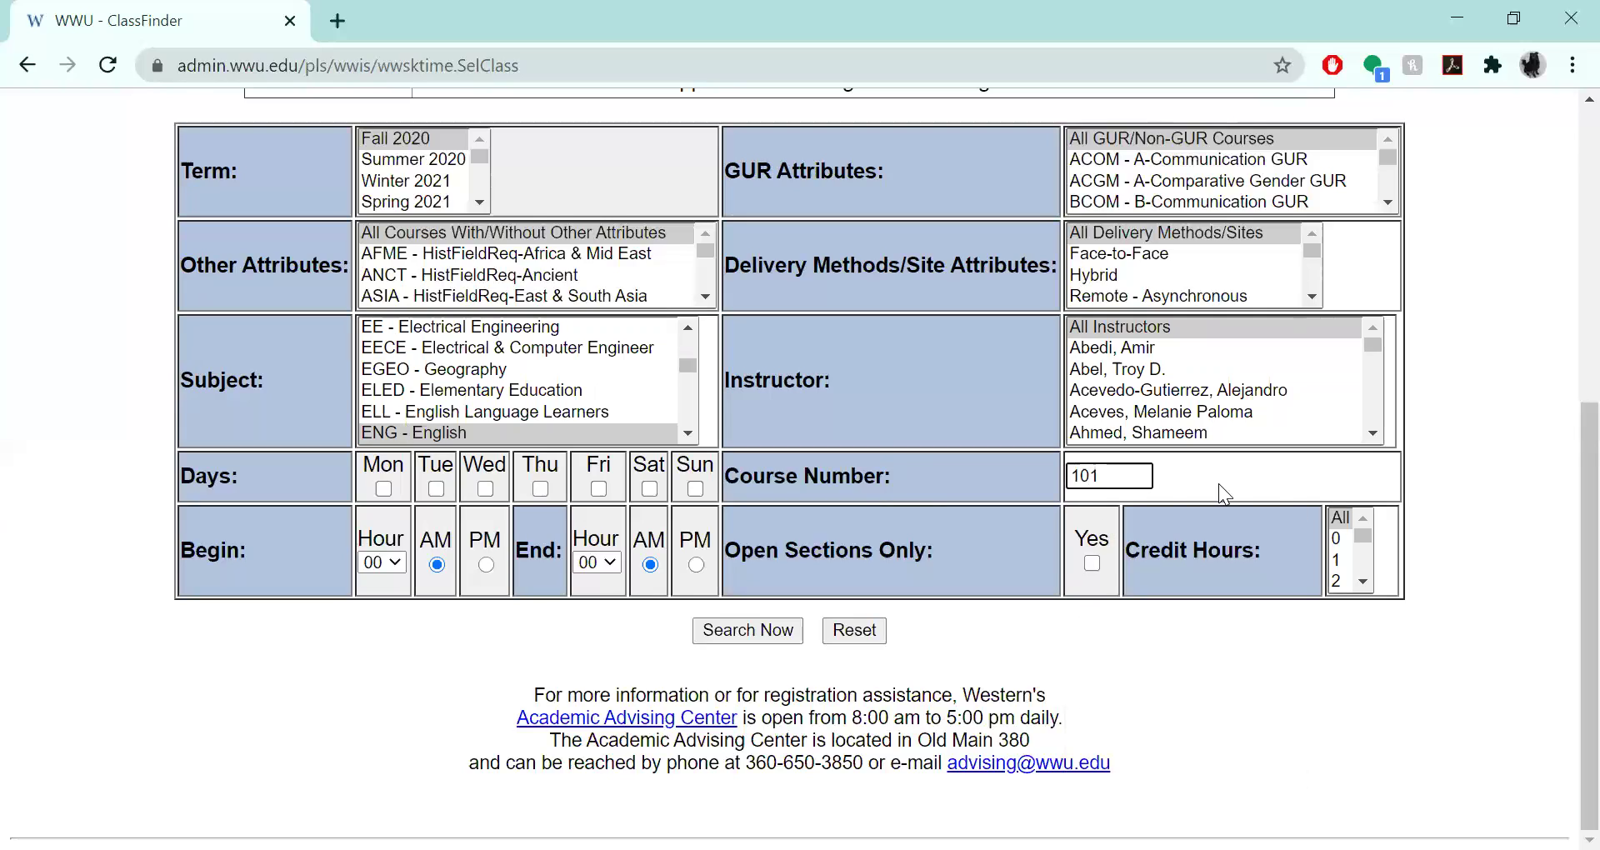
left_click_drag(1100, 479, 1049, 479)
left_click(1036, 477)
key("BackSpace")
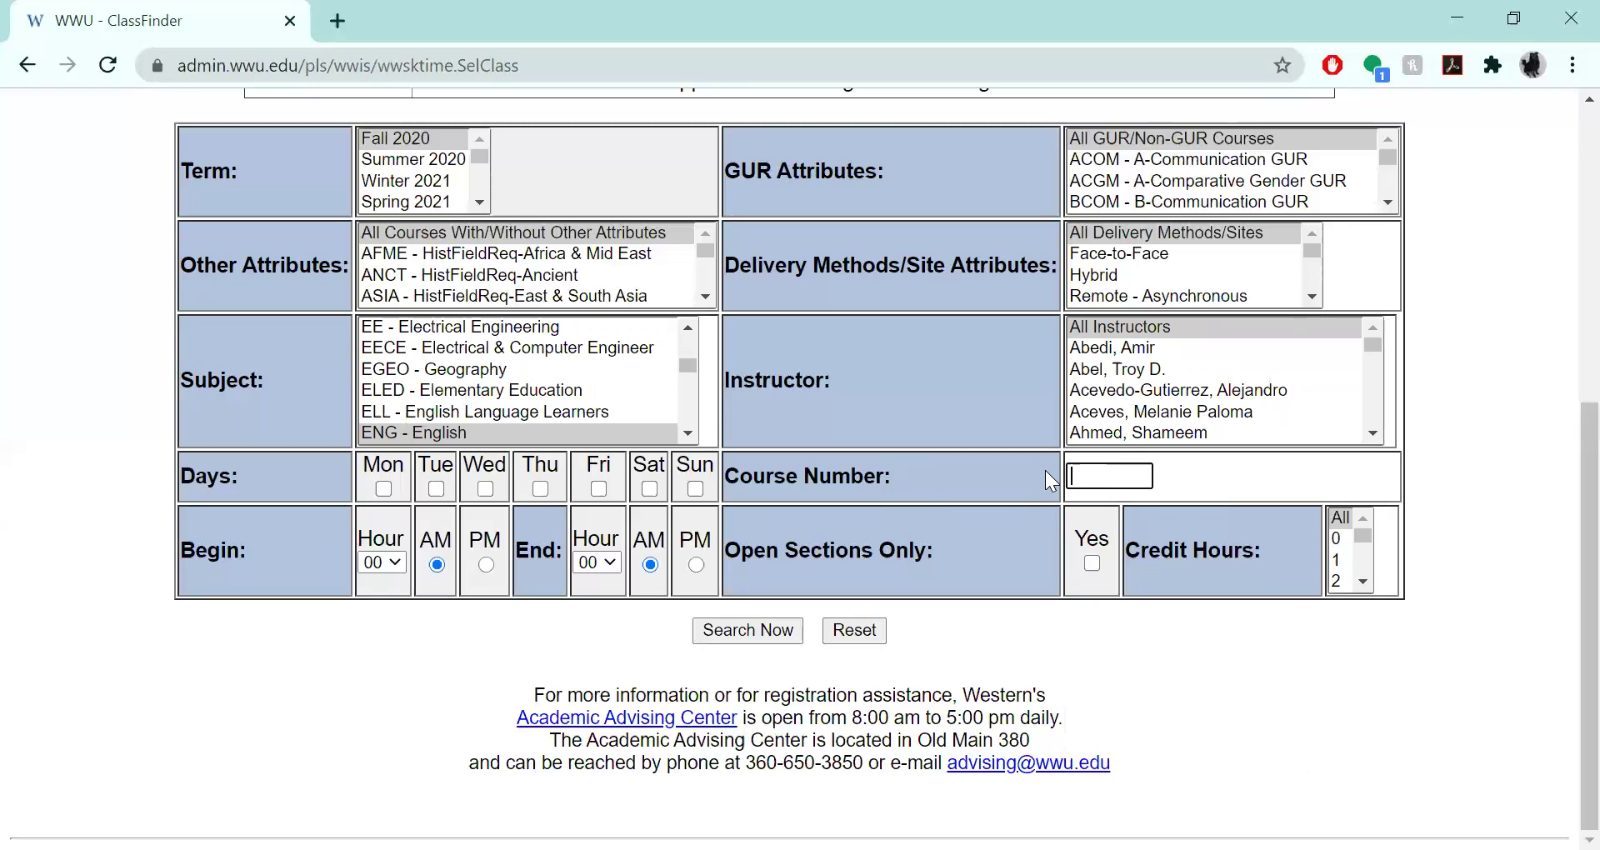
left_click(744, 635)
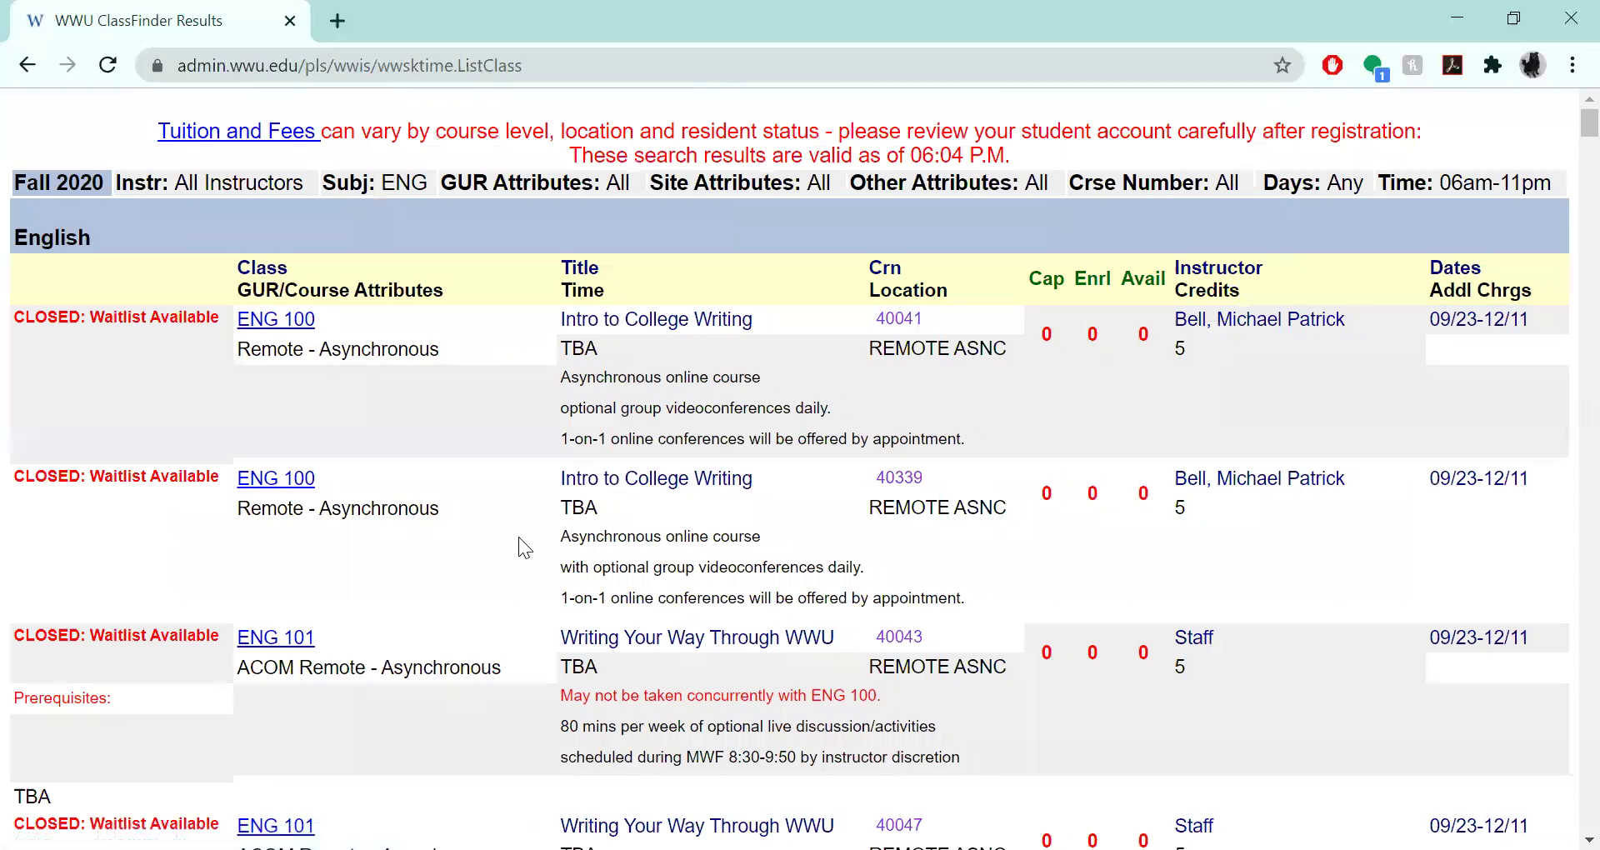
Step: Look through the Fall 2020 English course results, from the 100-level to the 300-level classes, and return to the start of the list
scroll(533, 600, "down", 7)
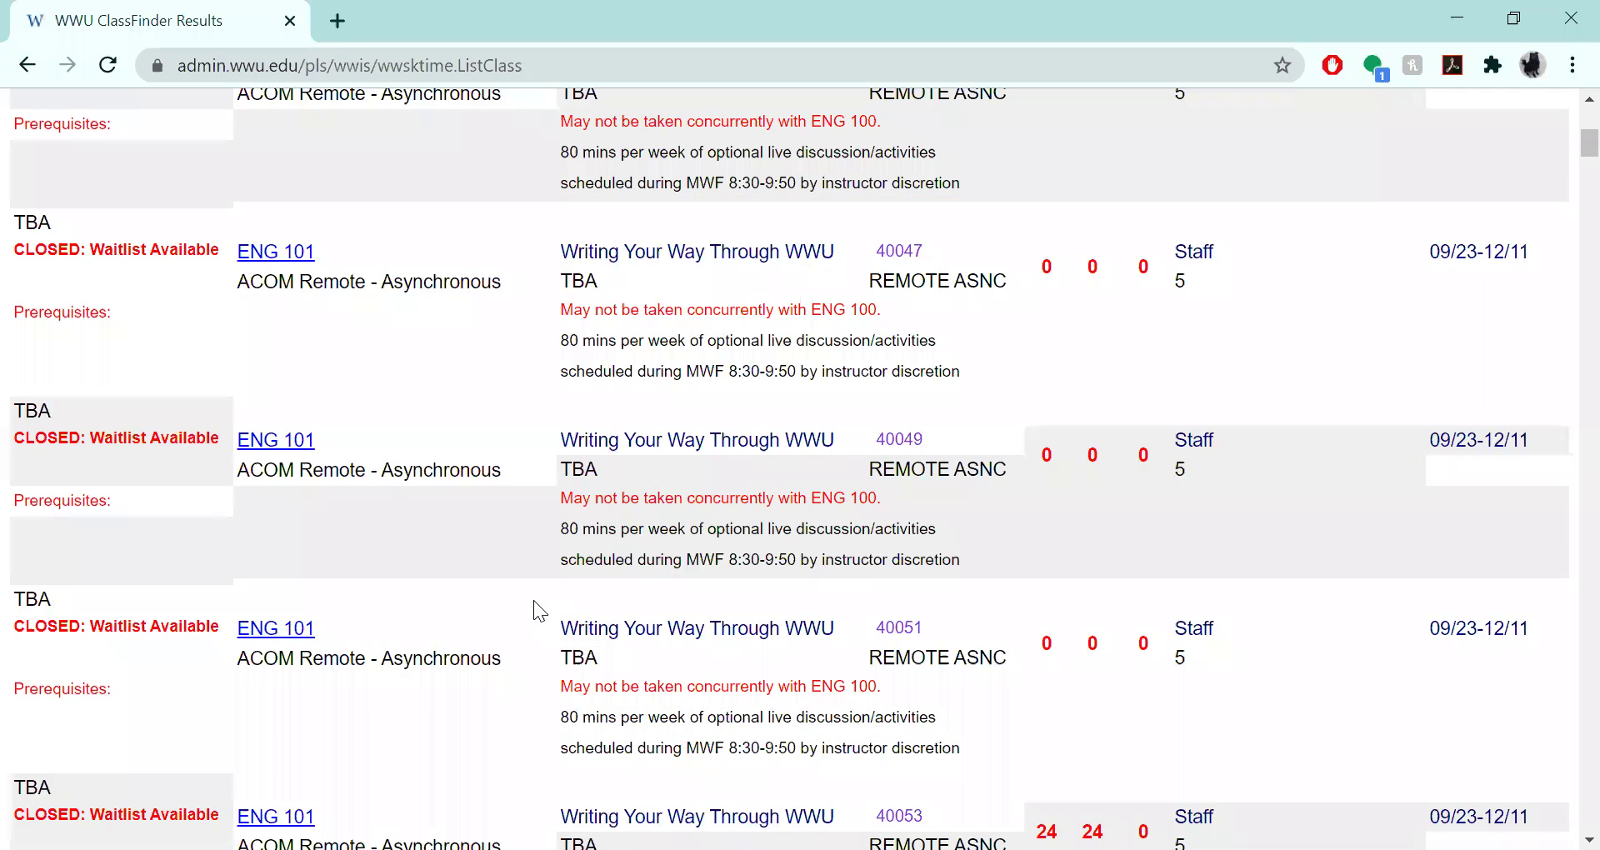
scroll(533, 600, "down", 5)
scroll(269, 453, "down", 7)
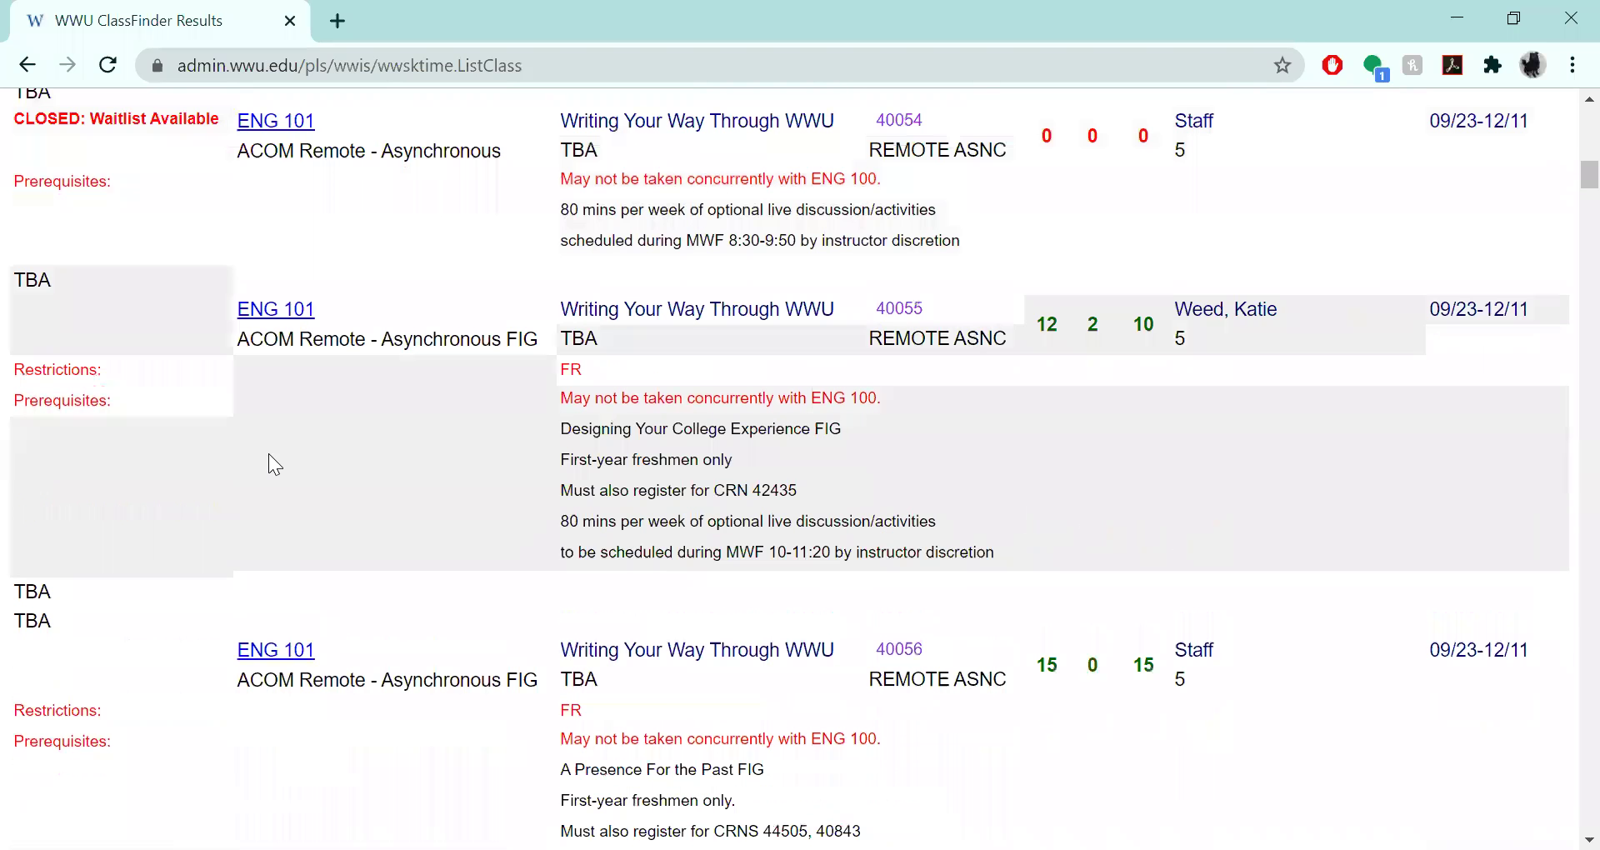
scroll(385, 316, "down", 18)
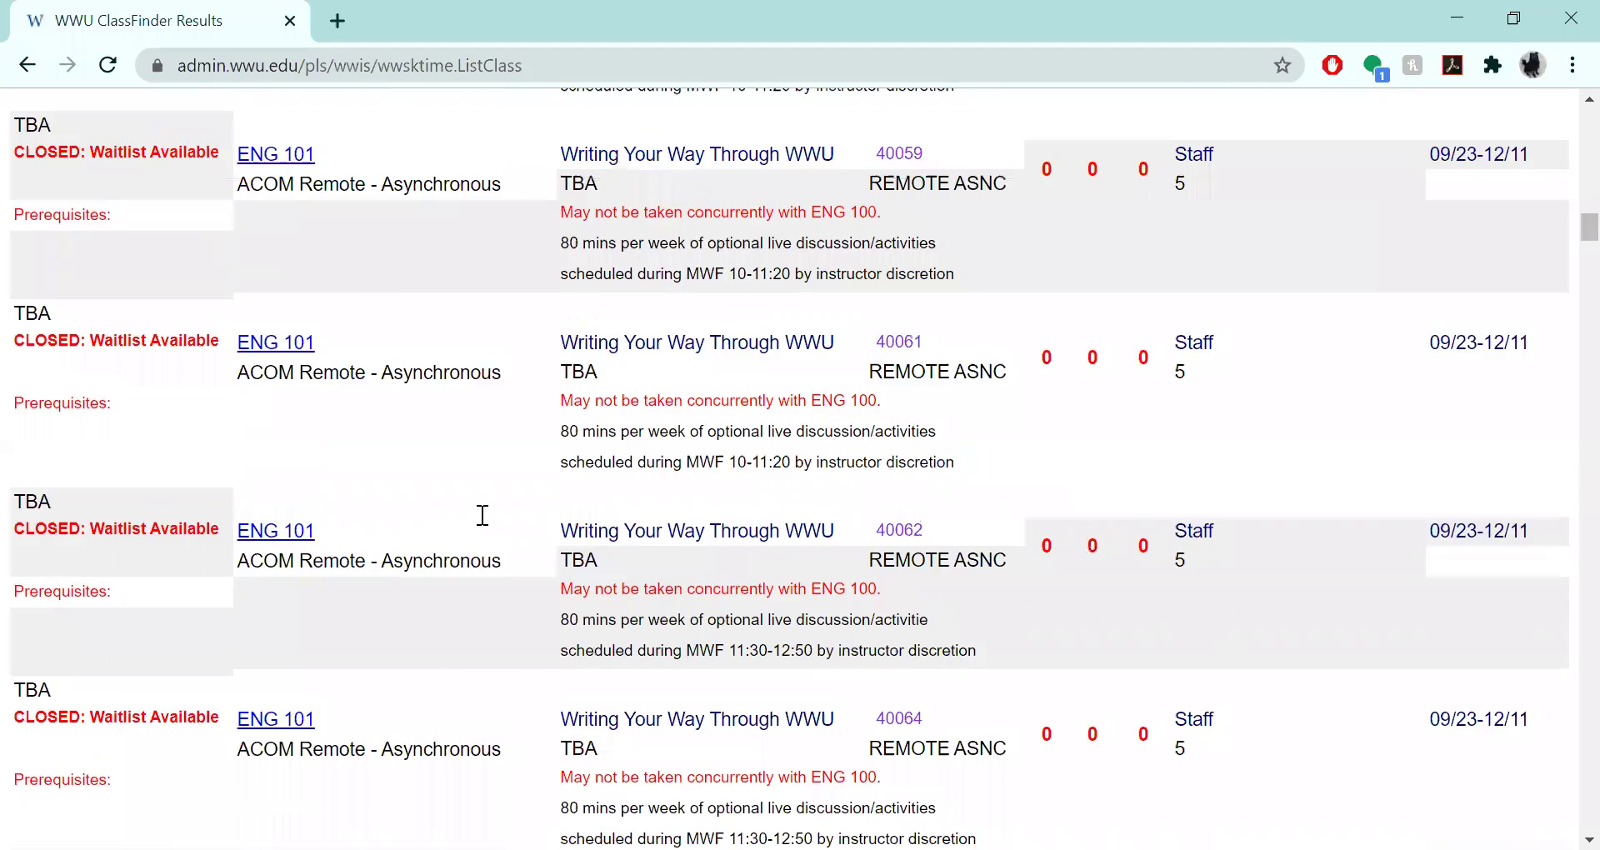
scroll(470, 537, "down", 20)
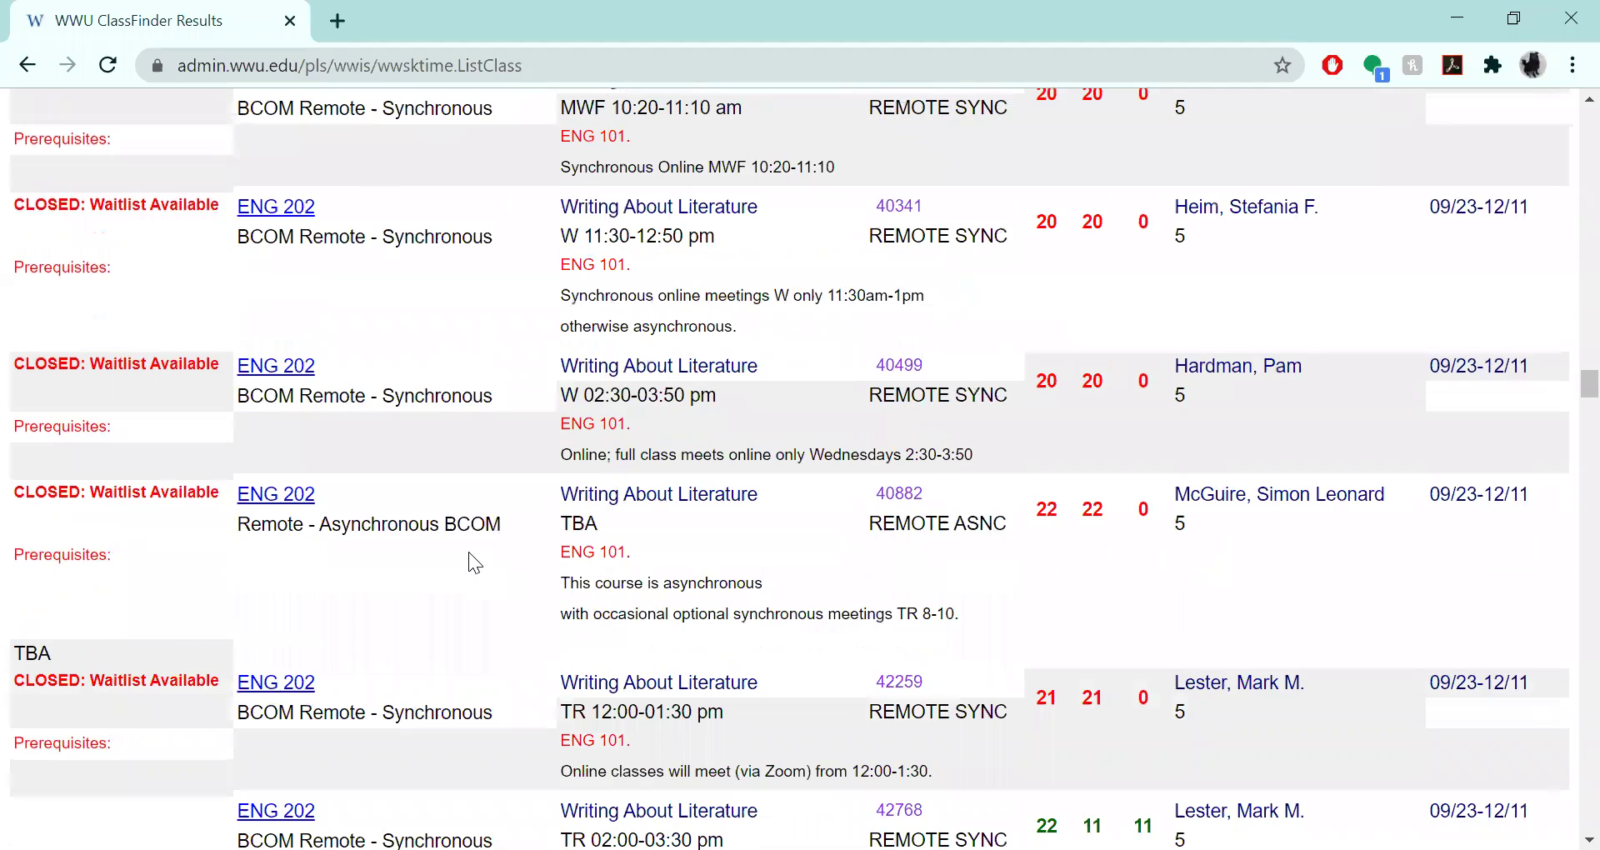
scroll(333, 443, "down", 20)
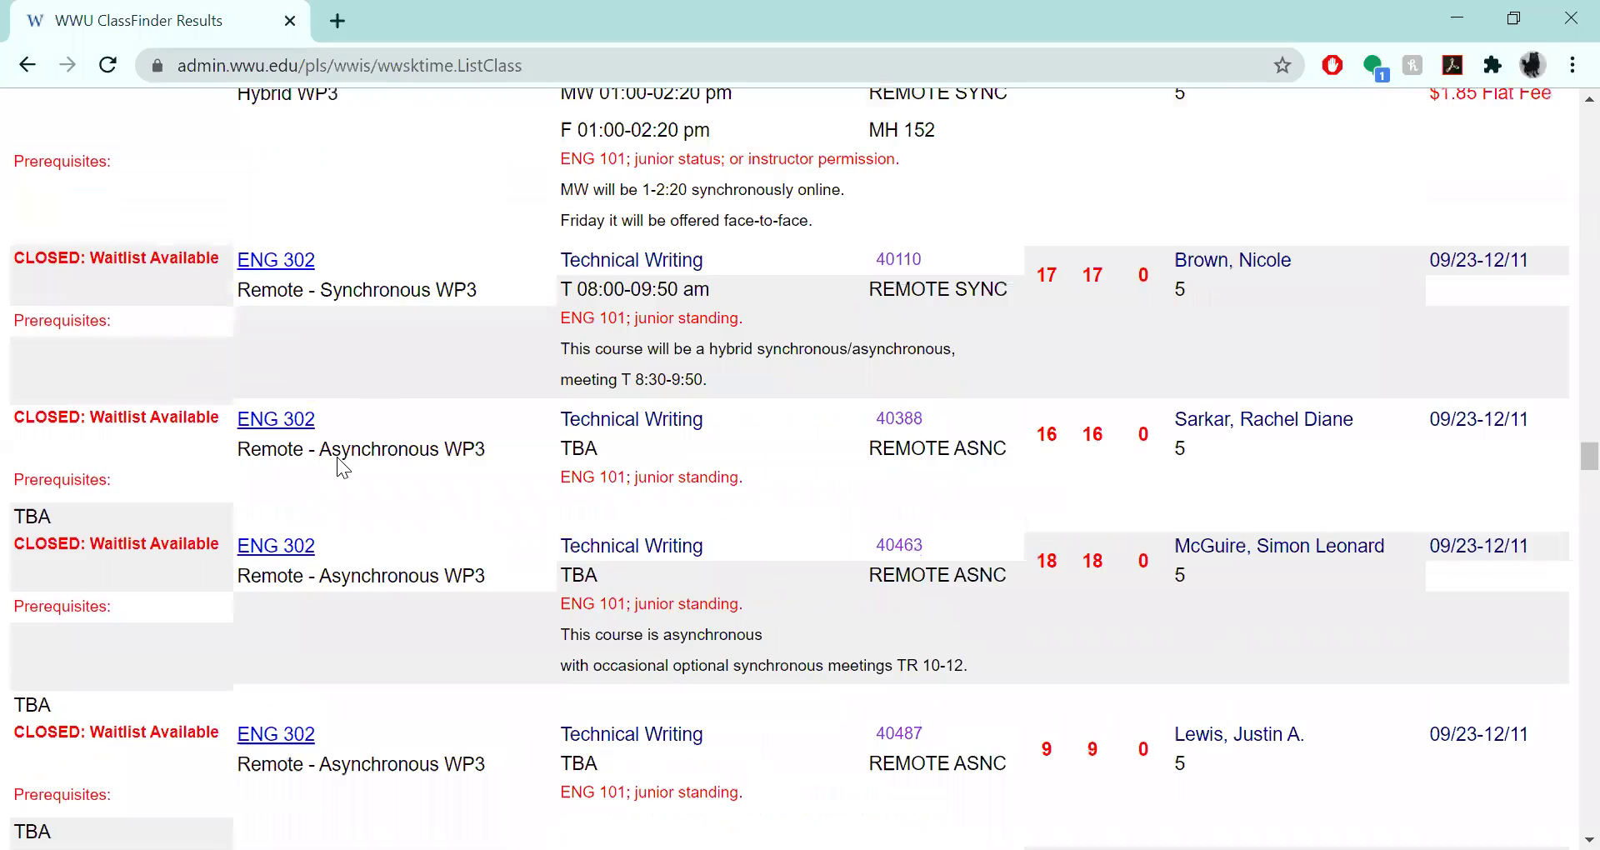
scroll(340, 470, "down", 7)
scroll(293, 638, "down", 15)
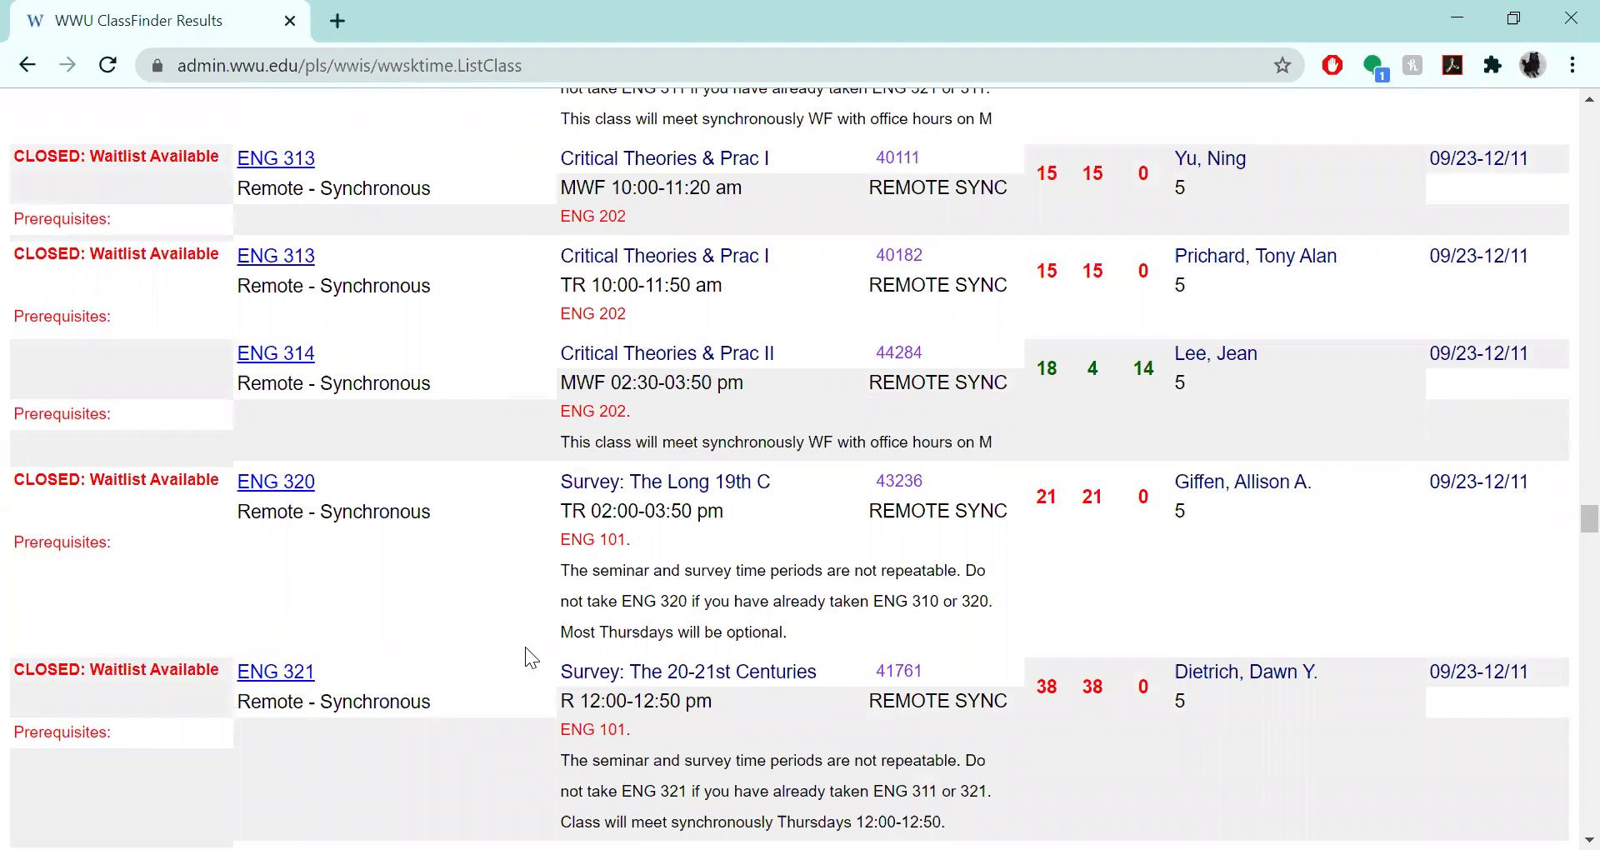
scroll(275, 447, "down", 15)
scroll(377, 586, "up", 20)
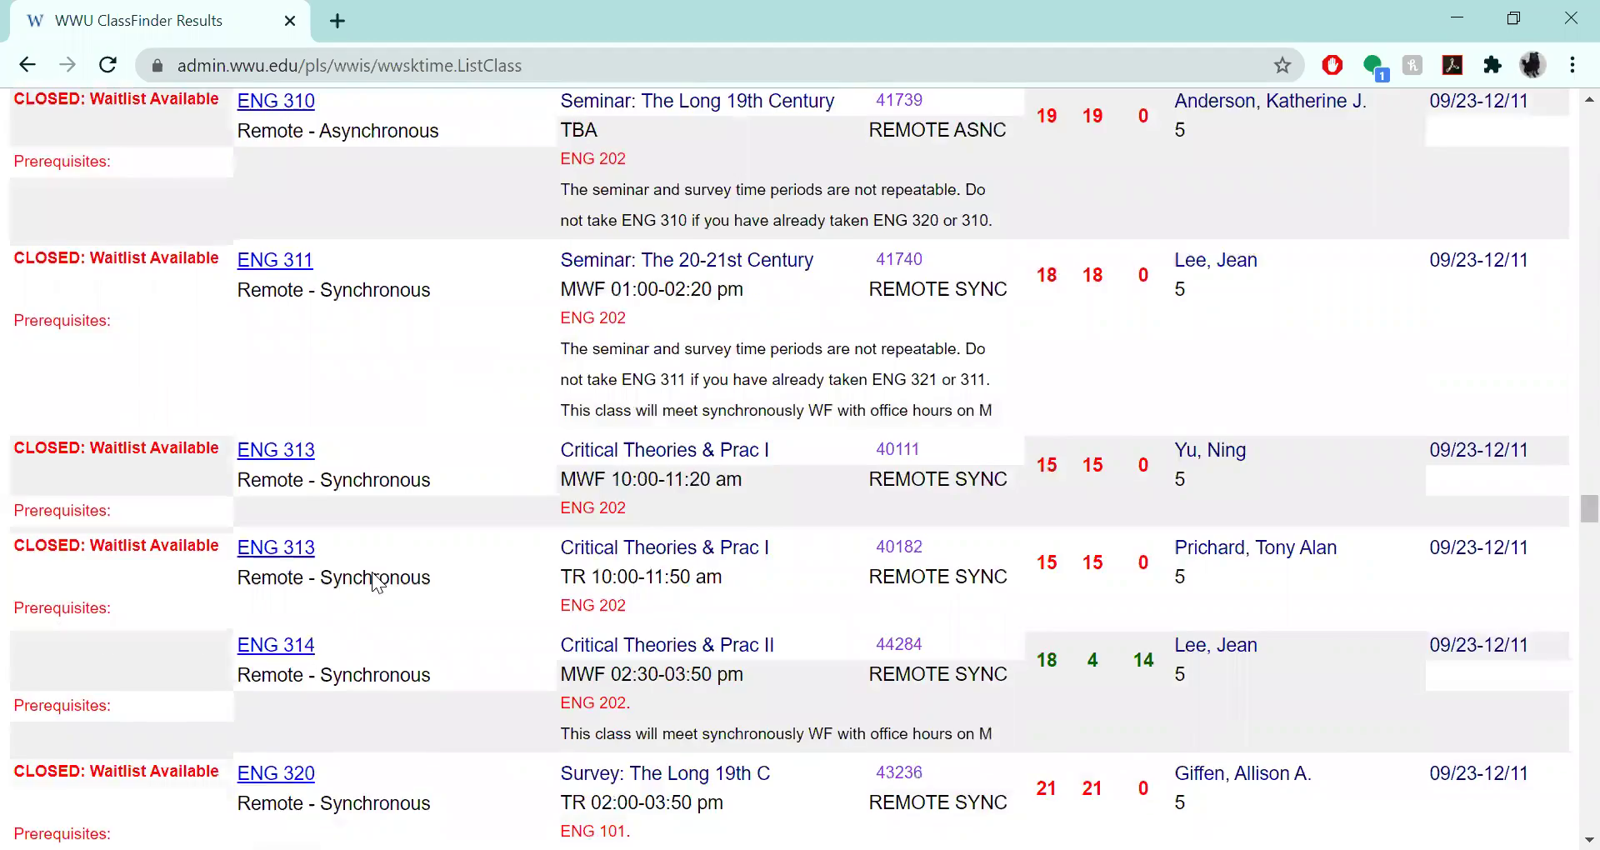
scroll(380, 558, "up", 10)
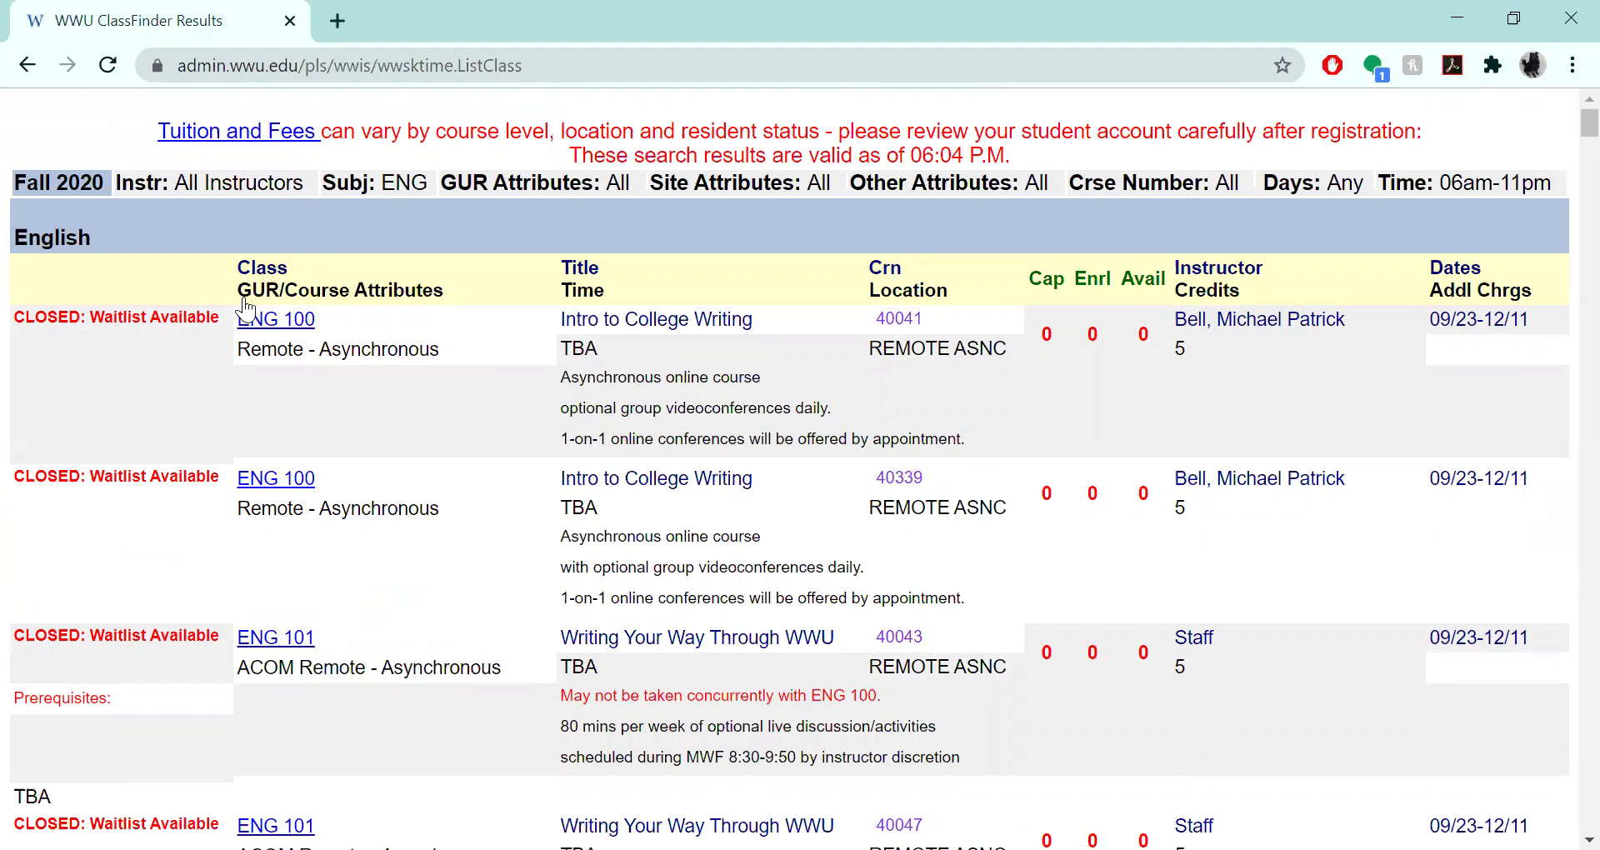
Step: Return to the search form and search for ENG - English courses with Course Number 101
left_click(23, 75)
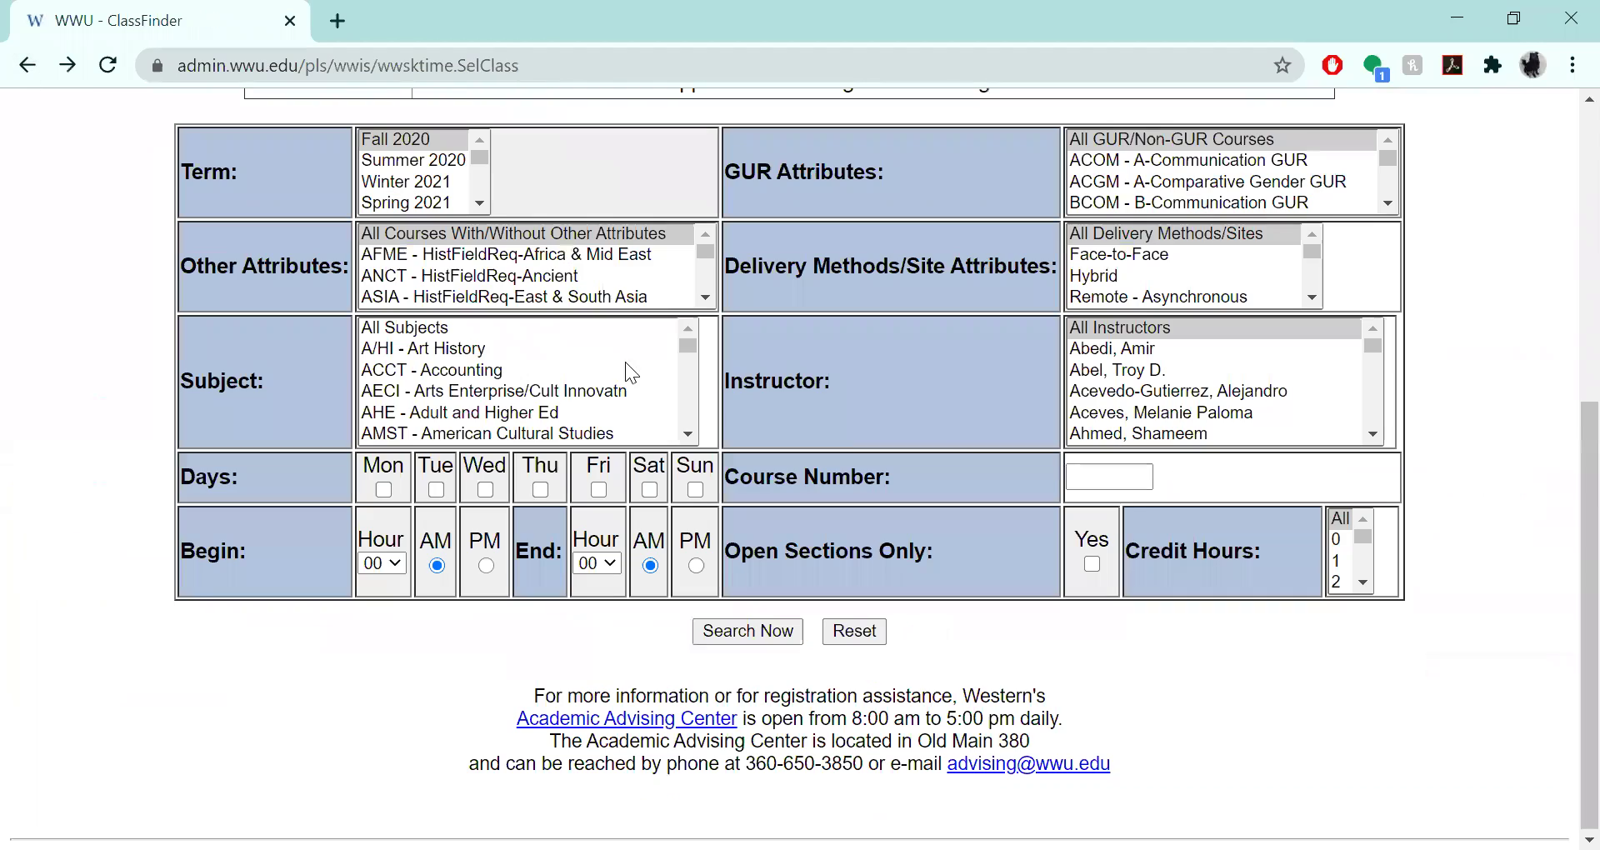
scroll(500, 347, "down", 5)
scroll(496, 346, "down", 4)
scroll(467, 350, "up", 10)
left_click(422, 329)
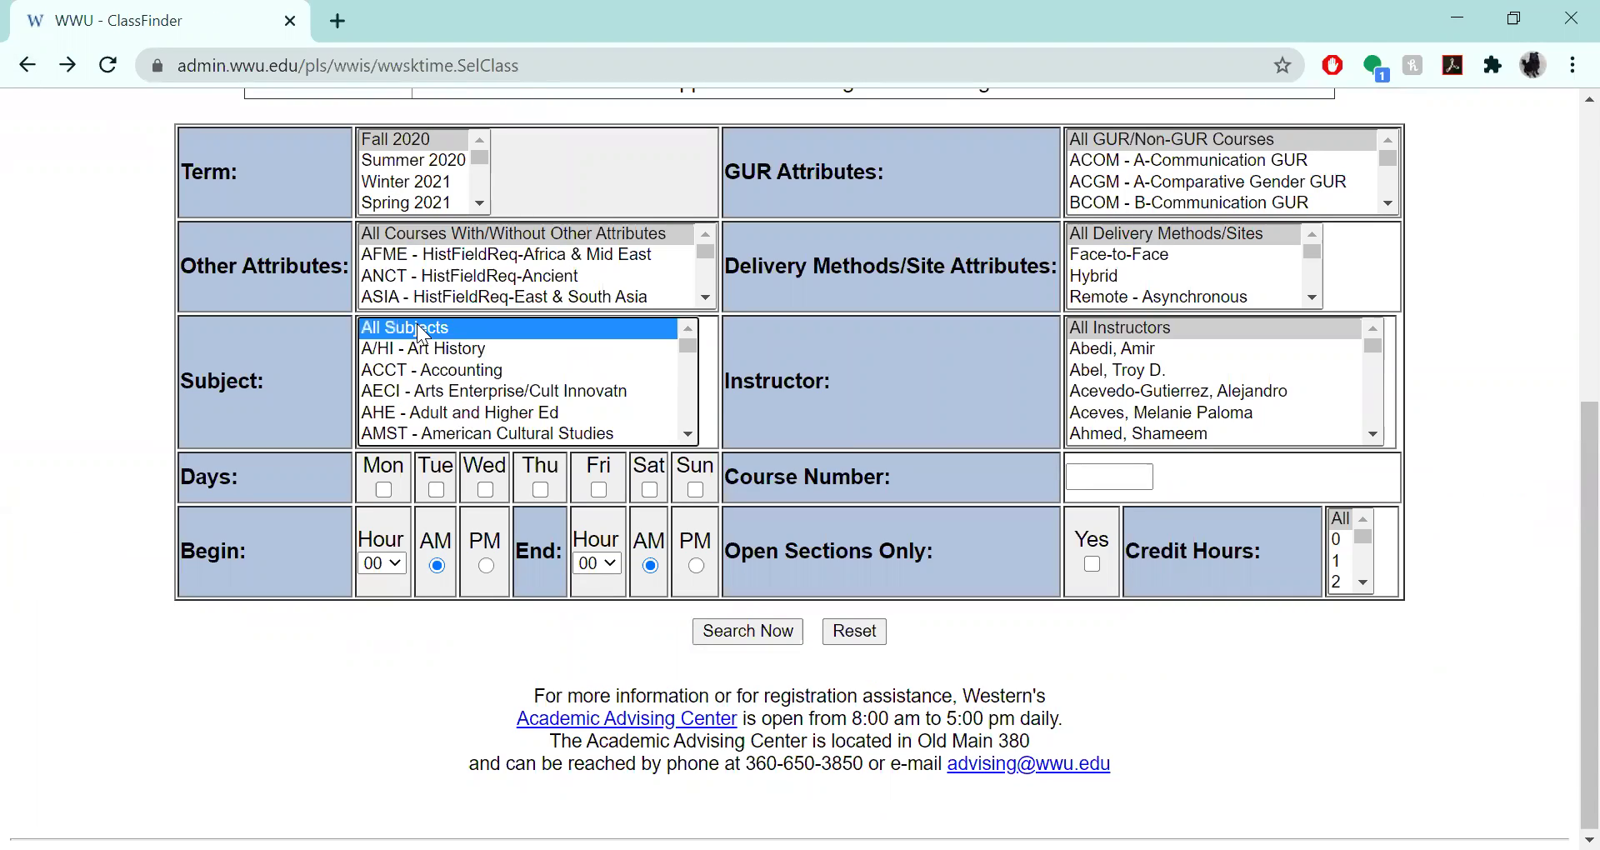
type("eng")
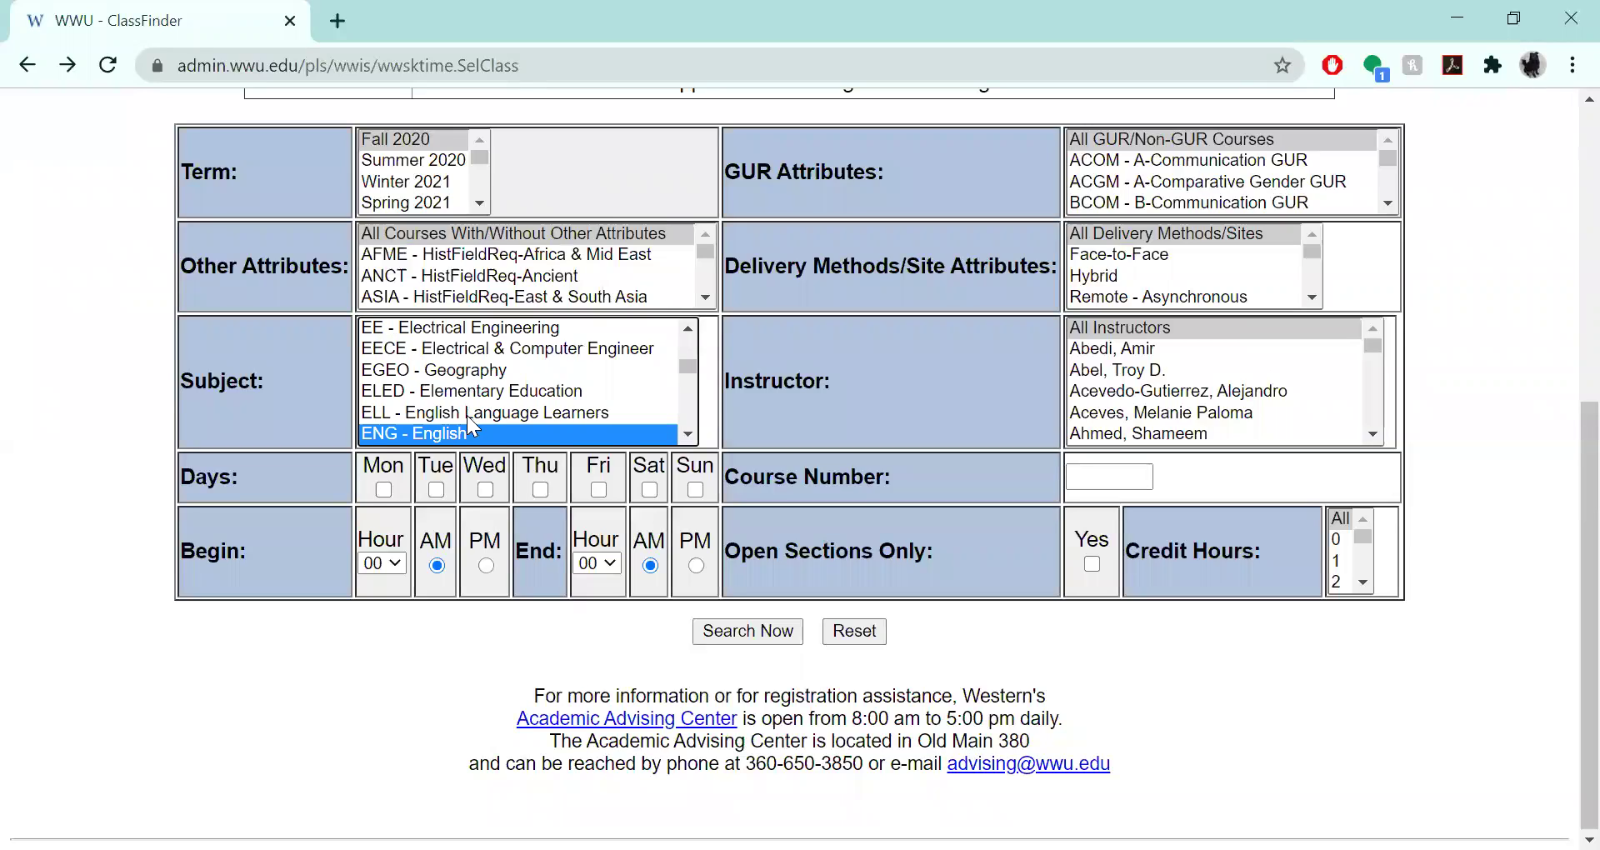
left_click(1124, 478)
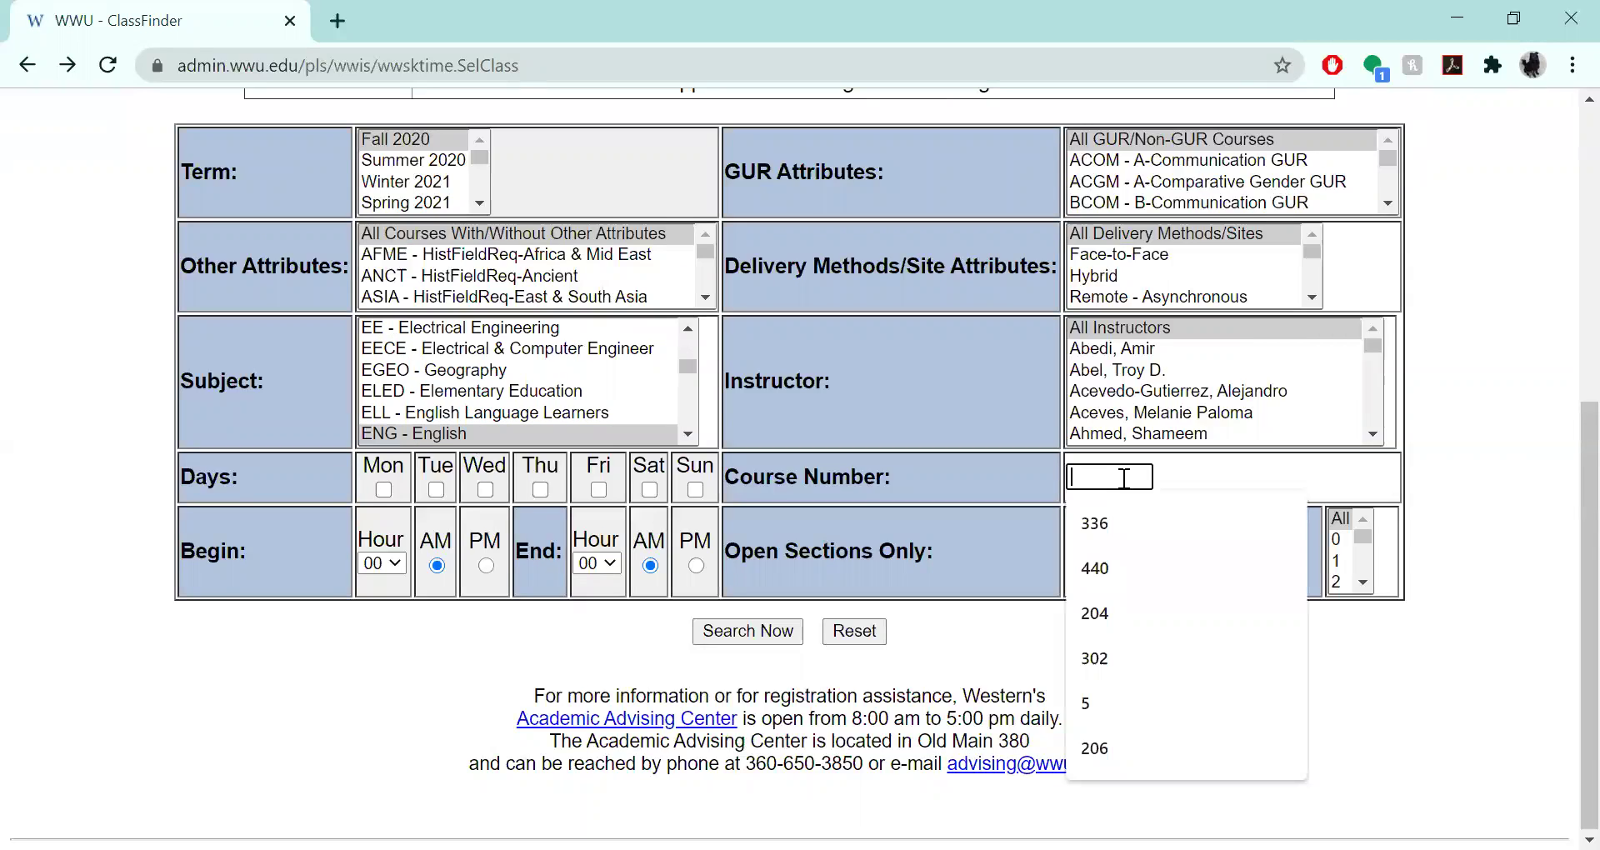
type("101")
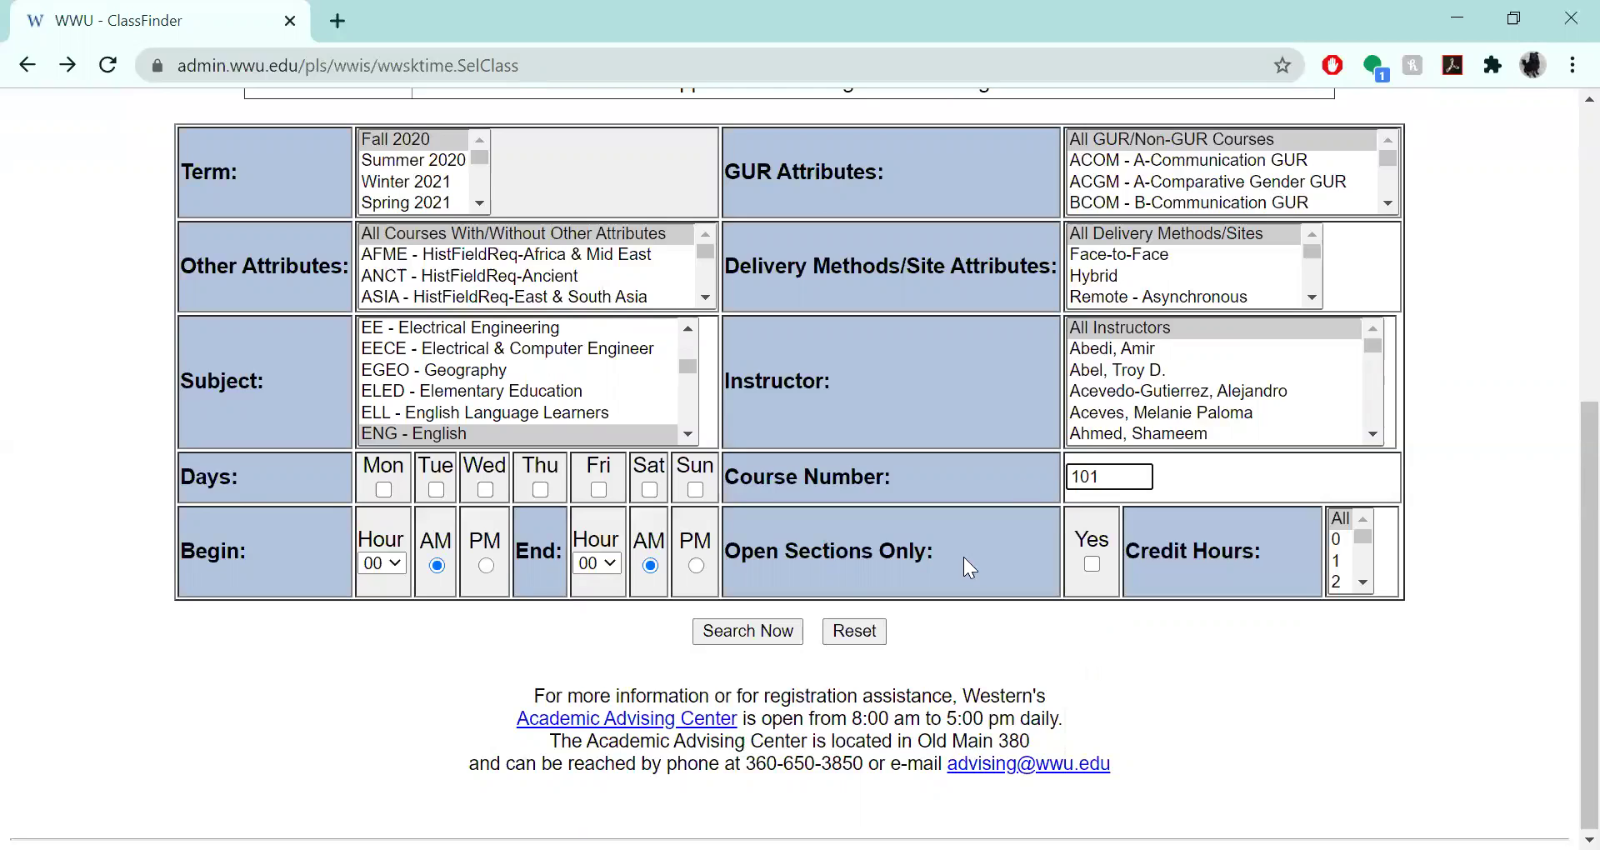
left_click(750, 633)
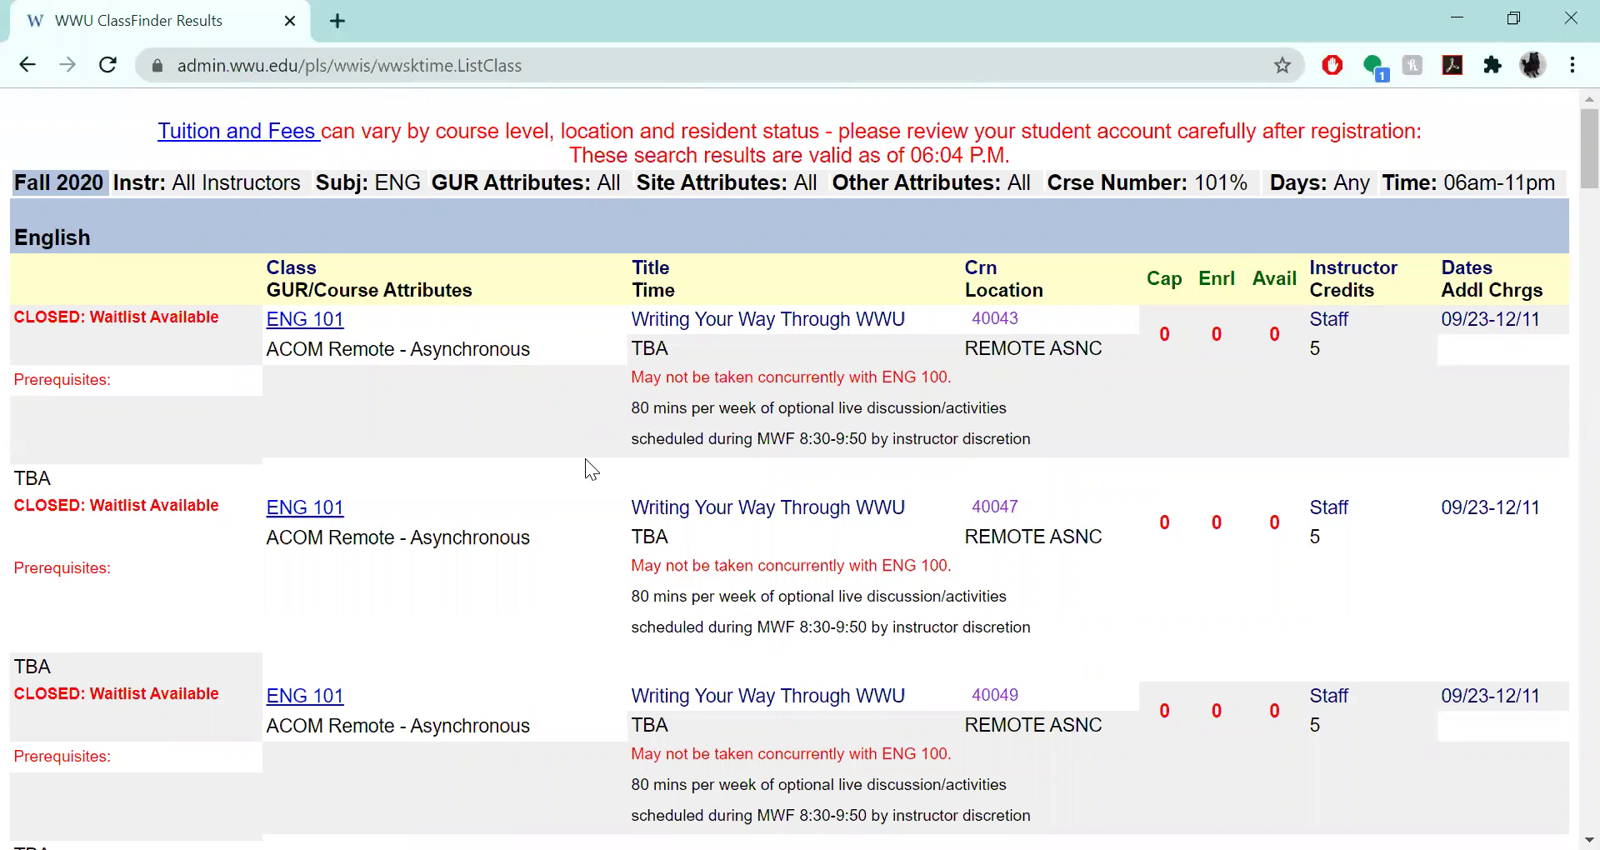
Step: Look through the listed ENG 101 sections and return to the start of the results
scroll(482, 471, "down", 20)
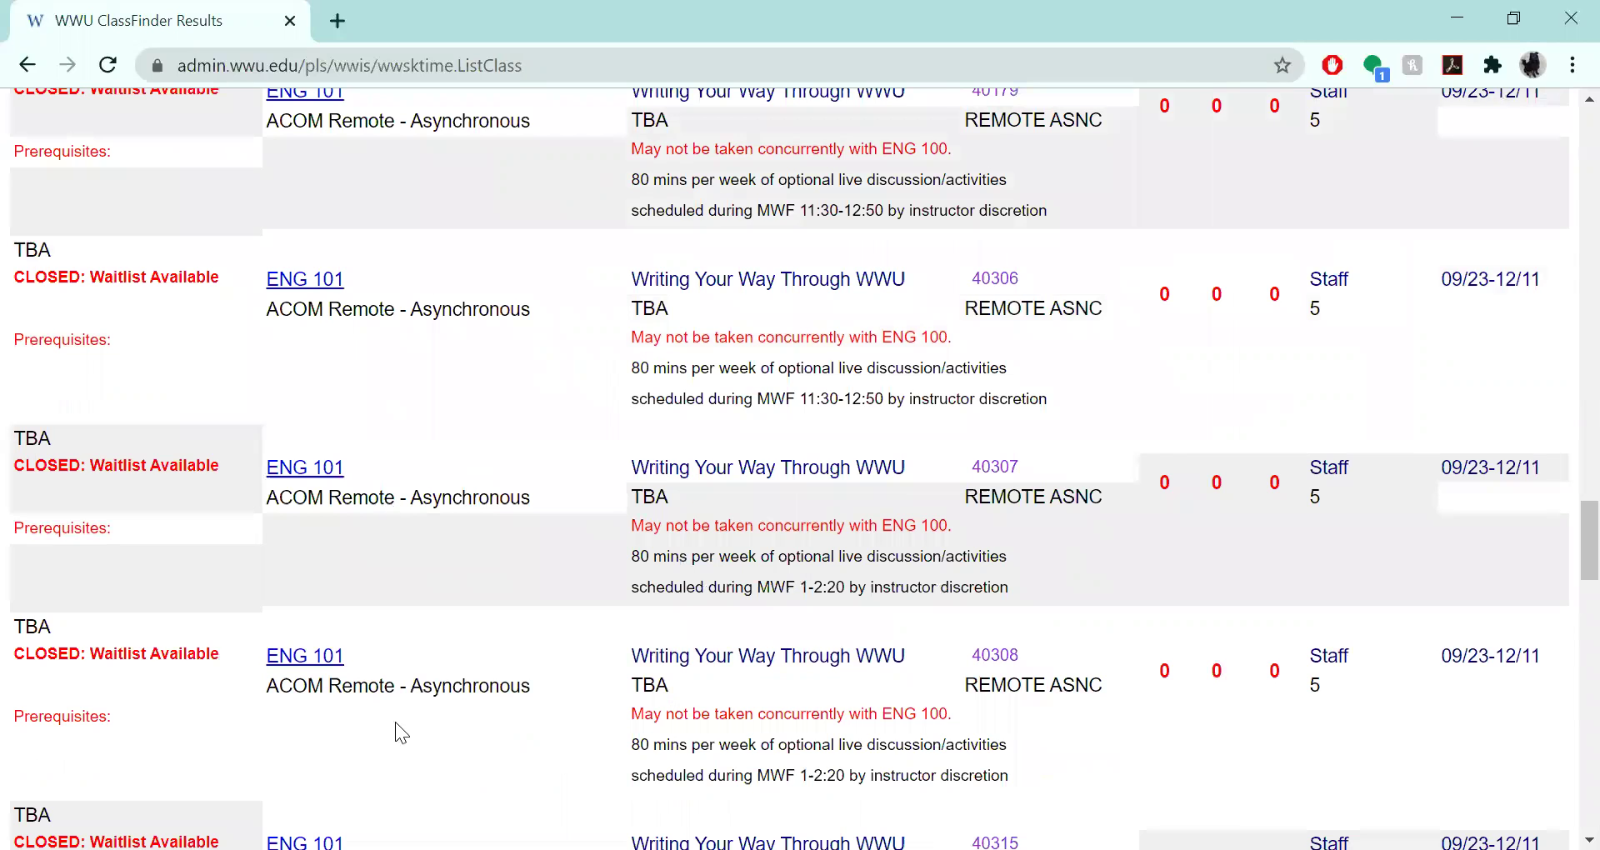
scroll(347, 643, "down", 12)
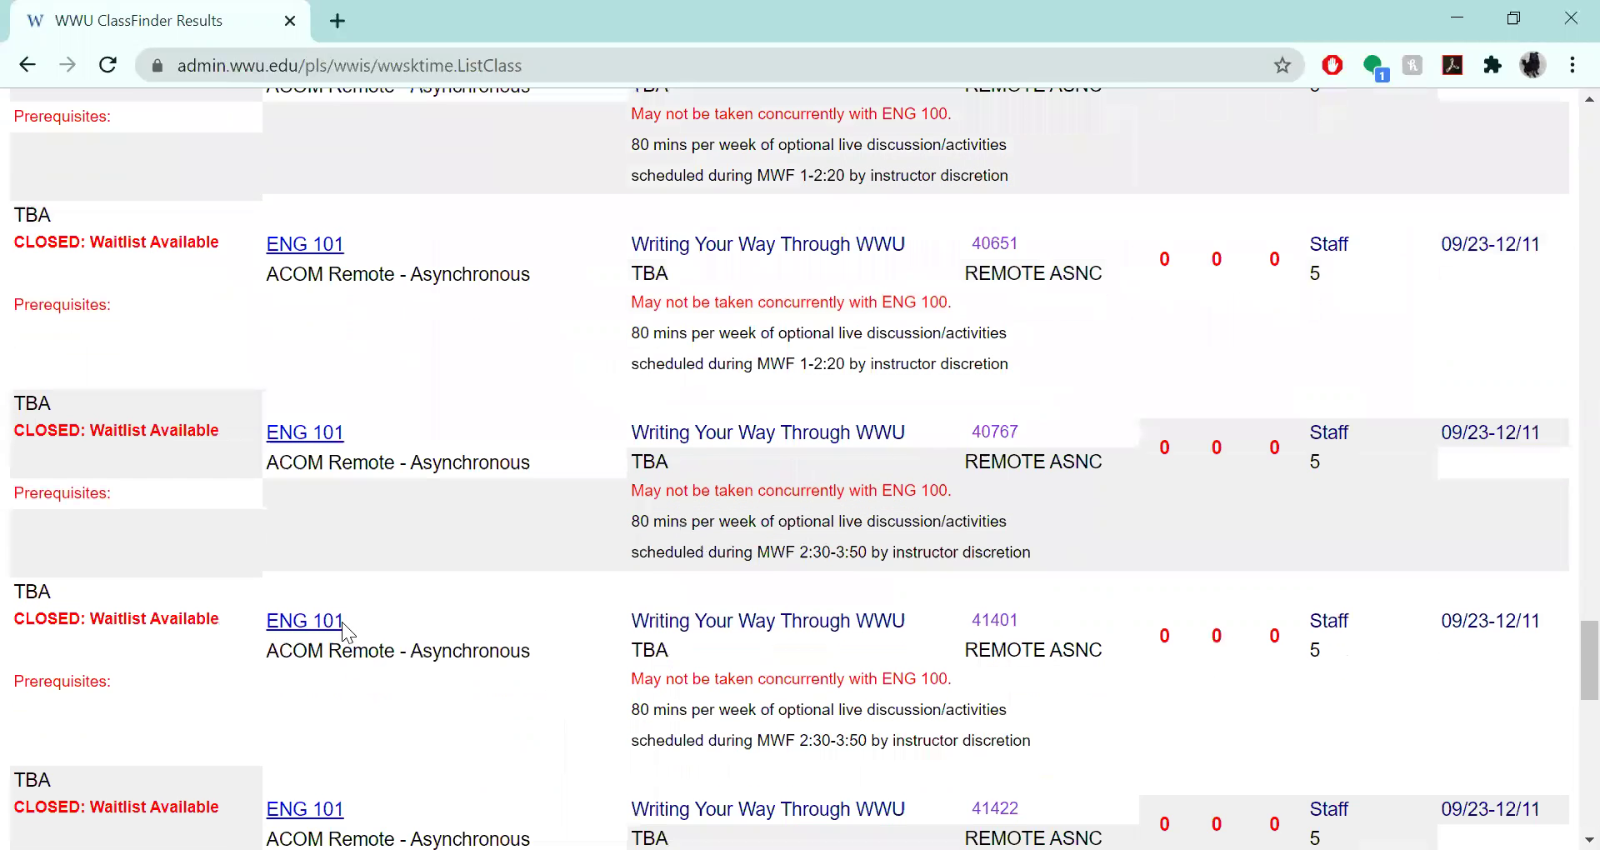
scroll(528, 642, "up", 20)
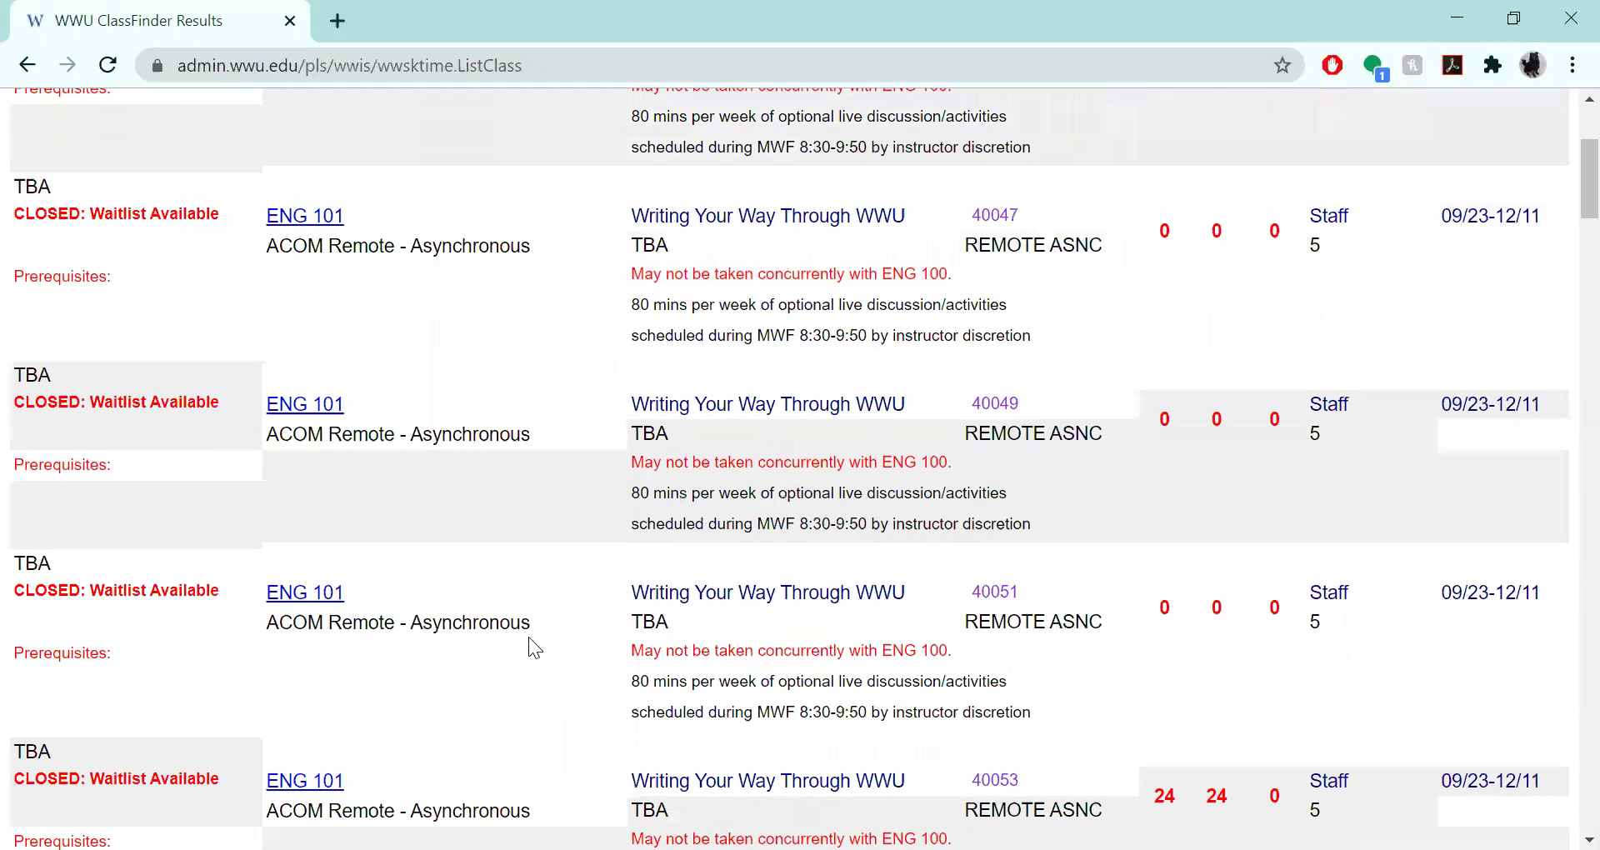
scroll(528, 641, "up", 4)
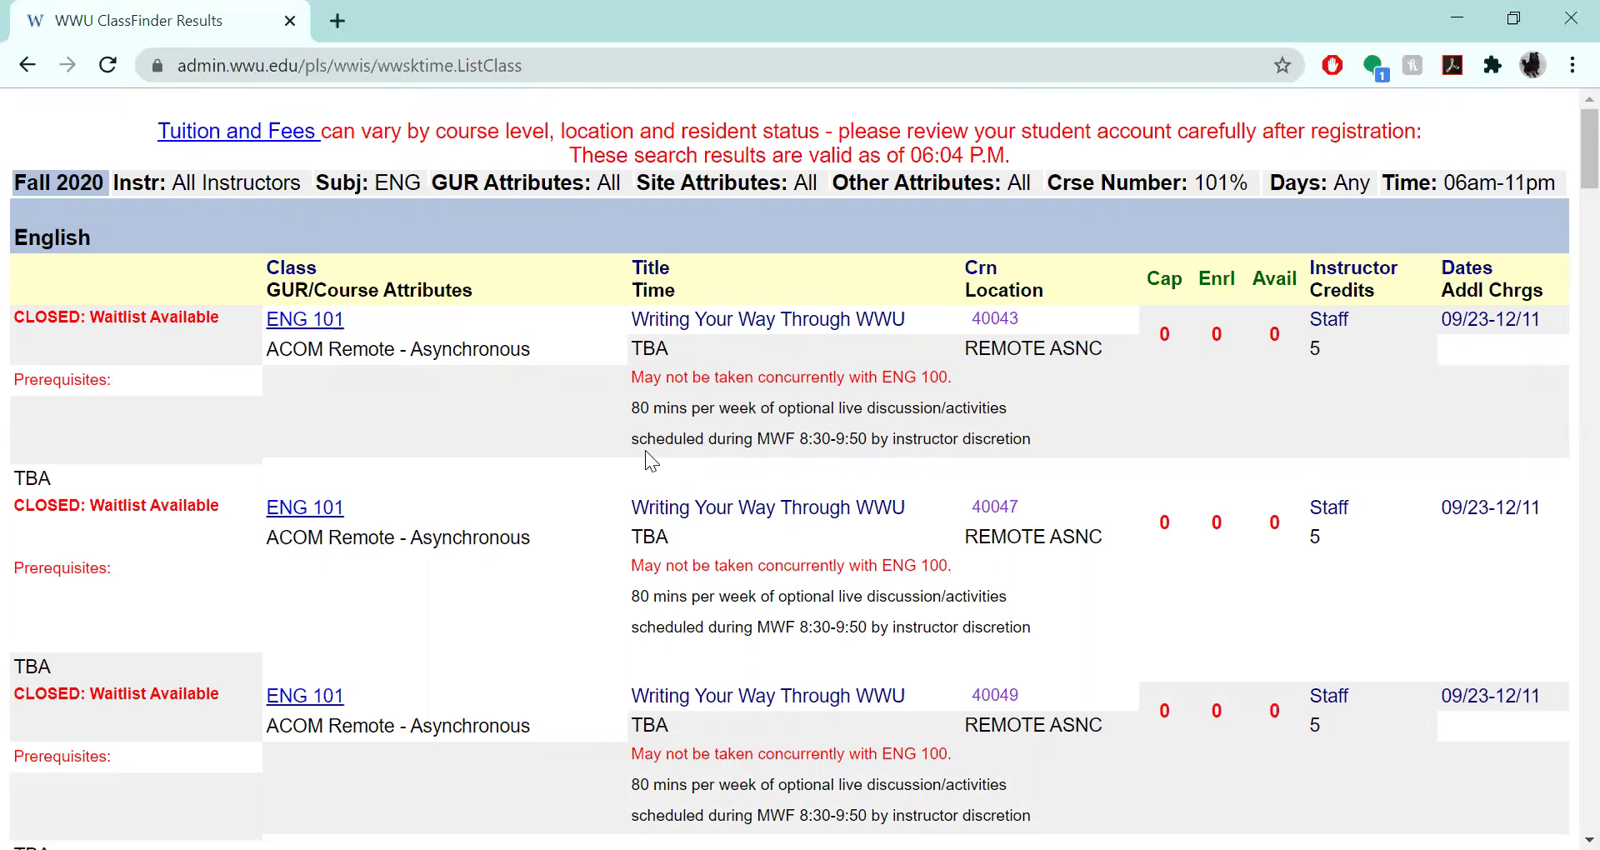
Step: Review the capacity, enrollment and availability of the ENG 101 sections, down to the FIG section with CRN 40055
scroll(645, 450, "down", 10)
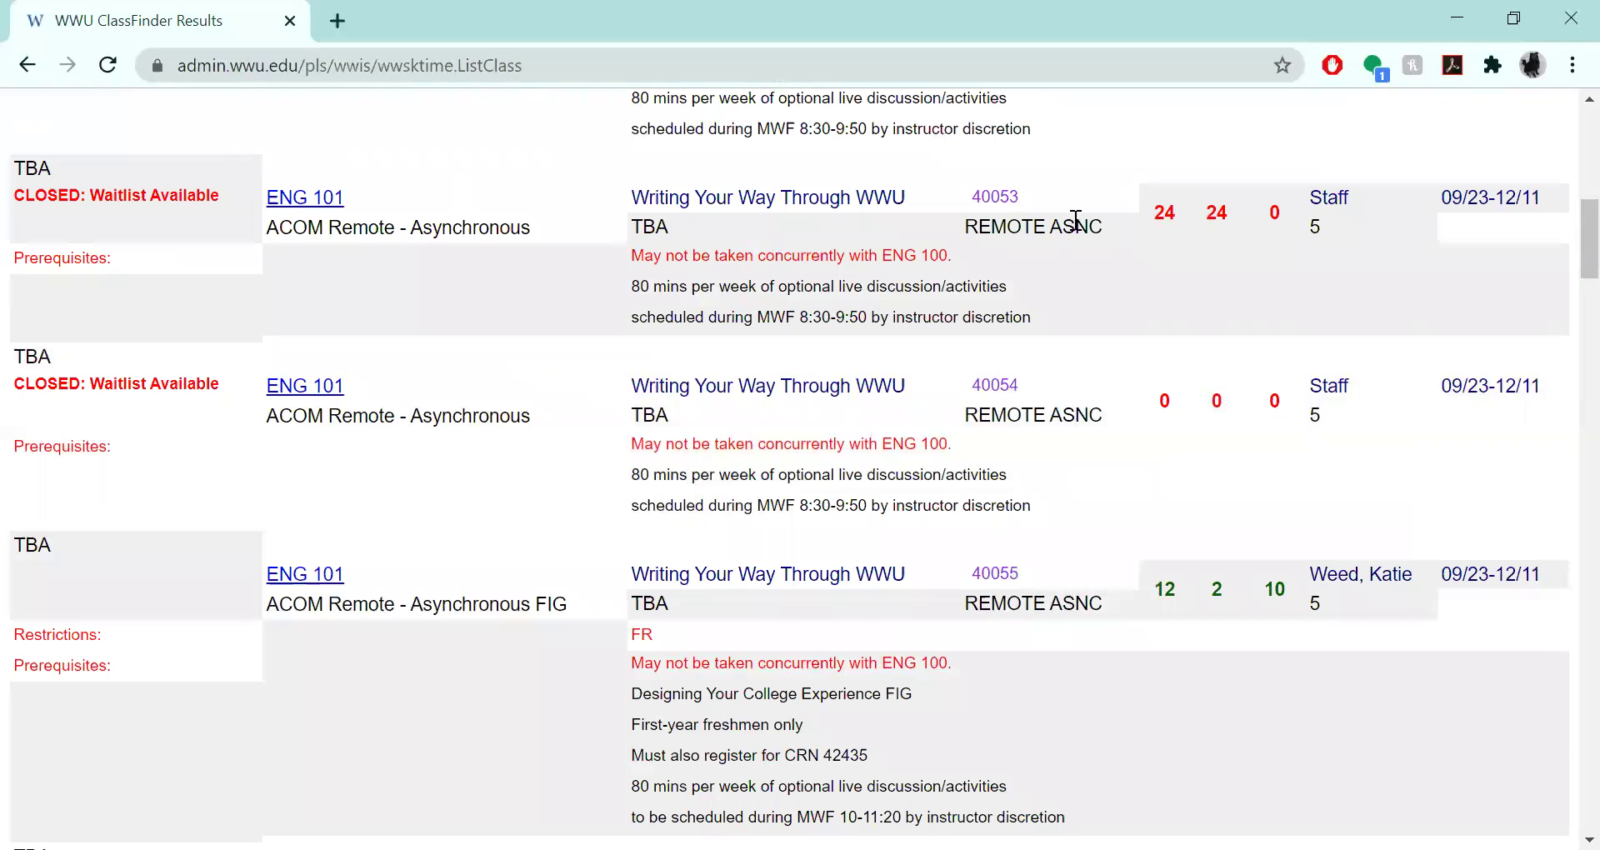
scroll(1075, 219, "up", 10)
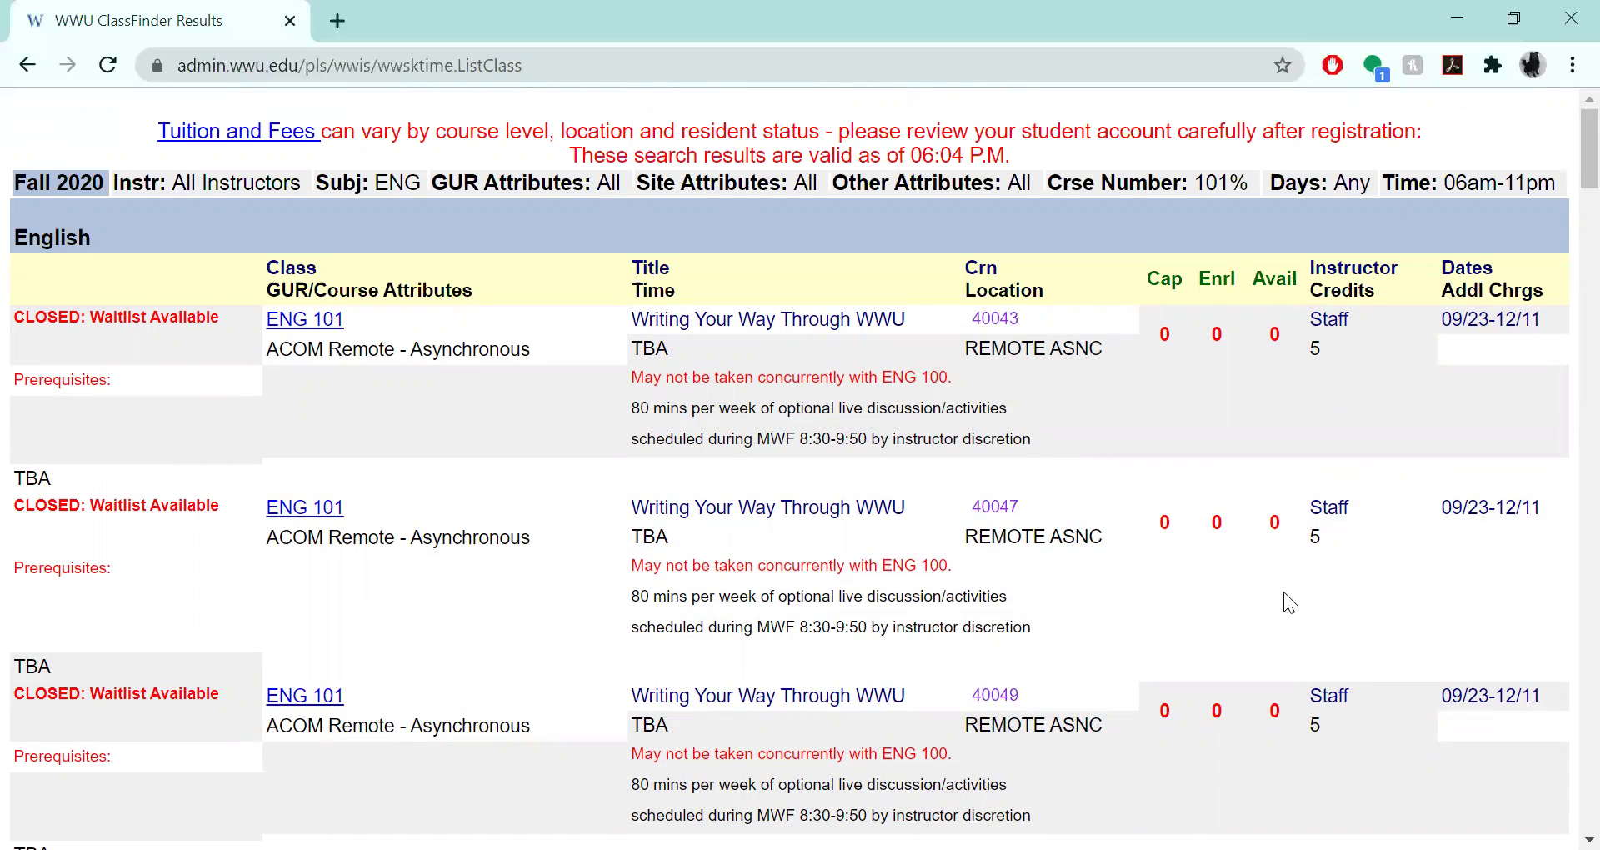
scroll(1284, 591, "down", 3)
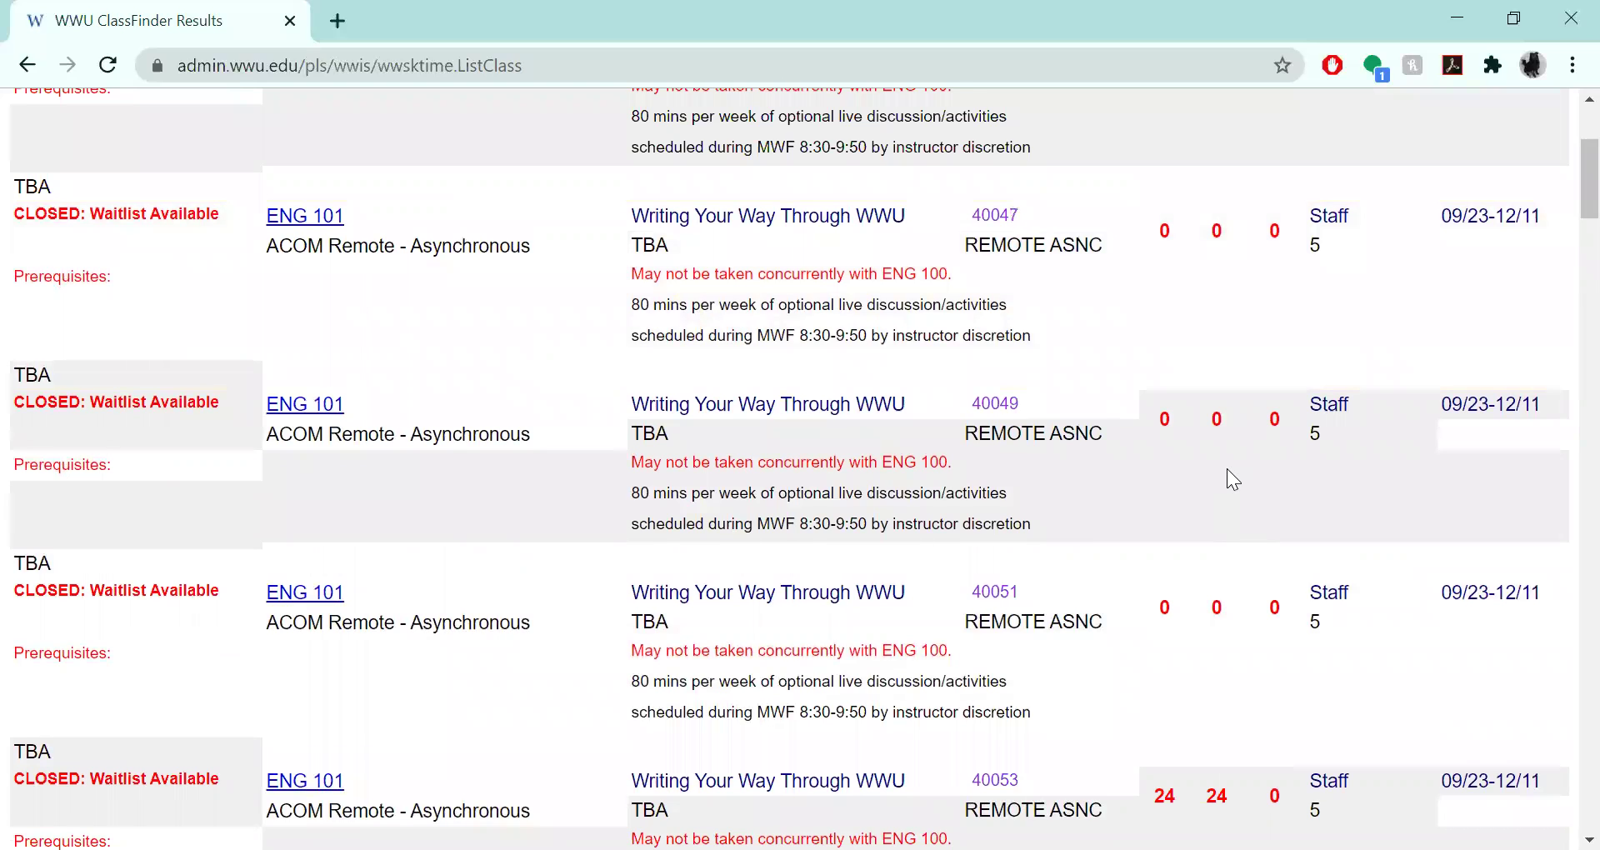
scroll(1227, 467, "down", 3)
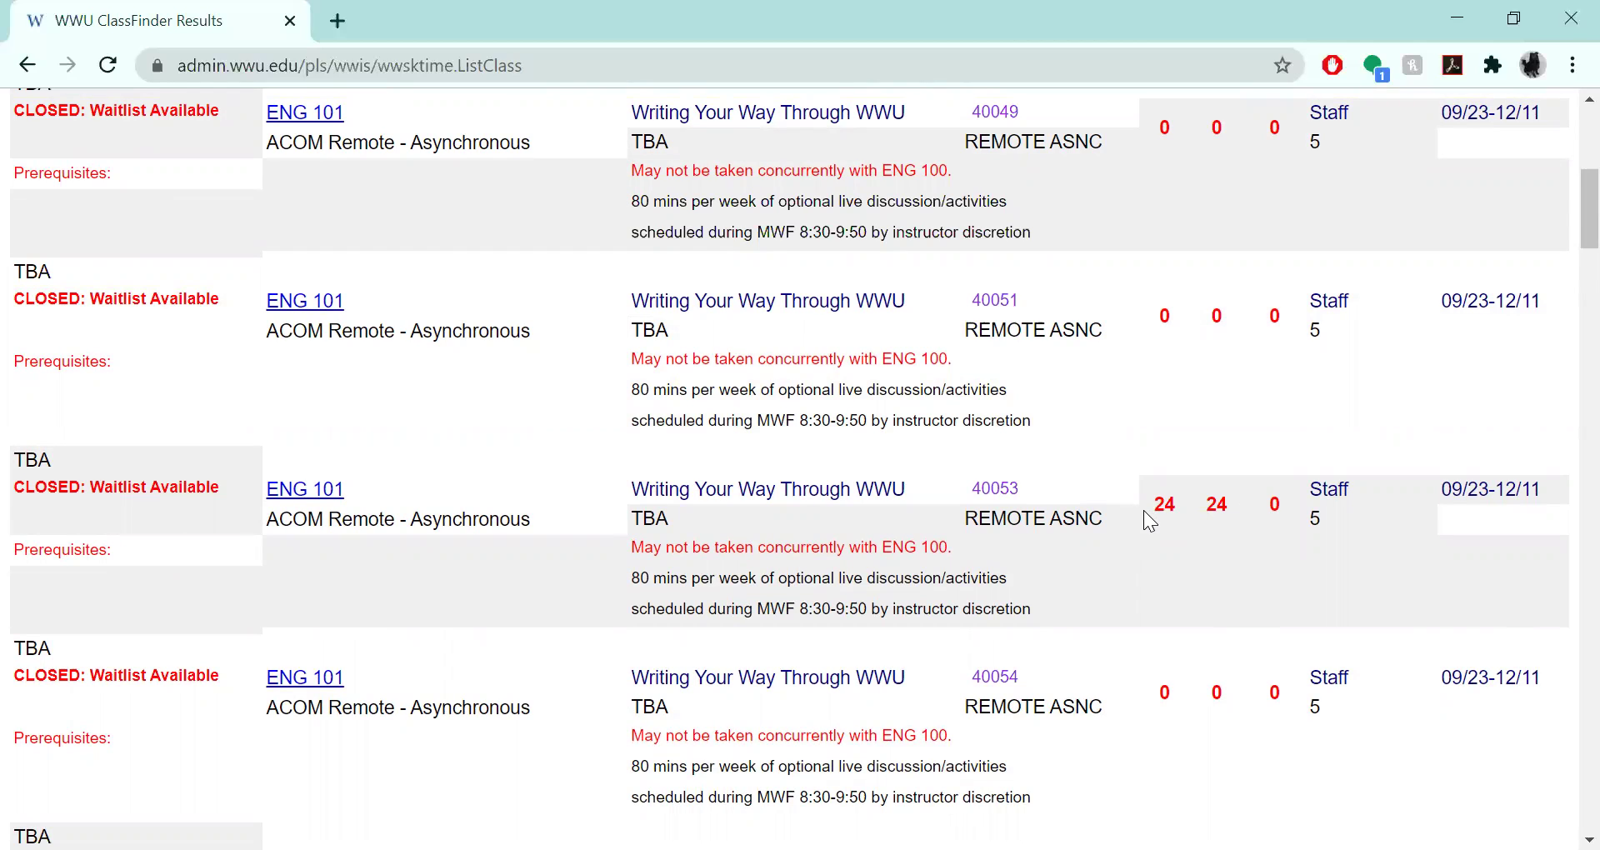
scroll(1172, 503, "down", 3)
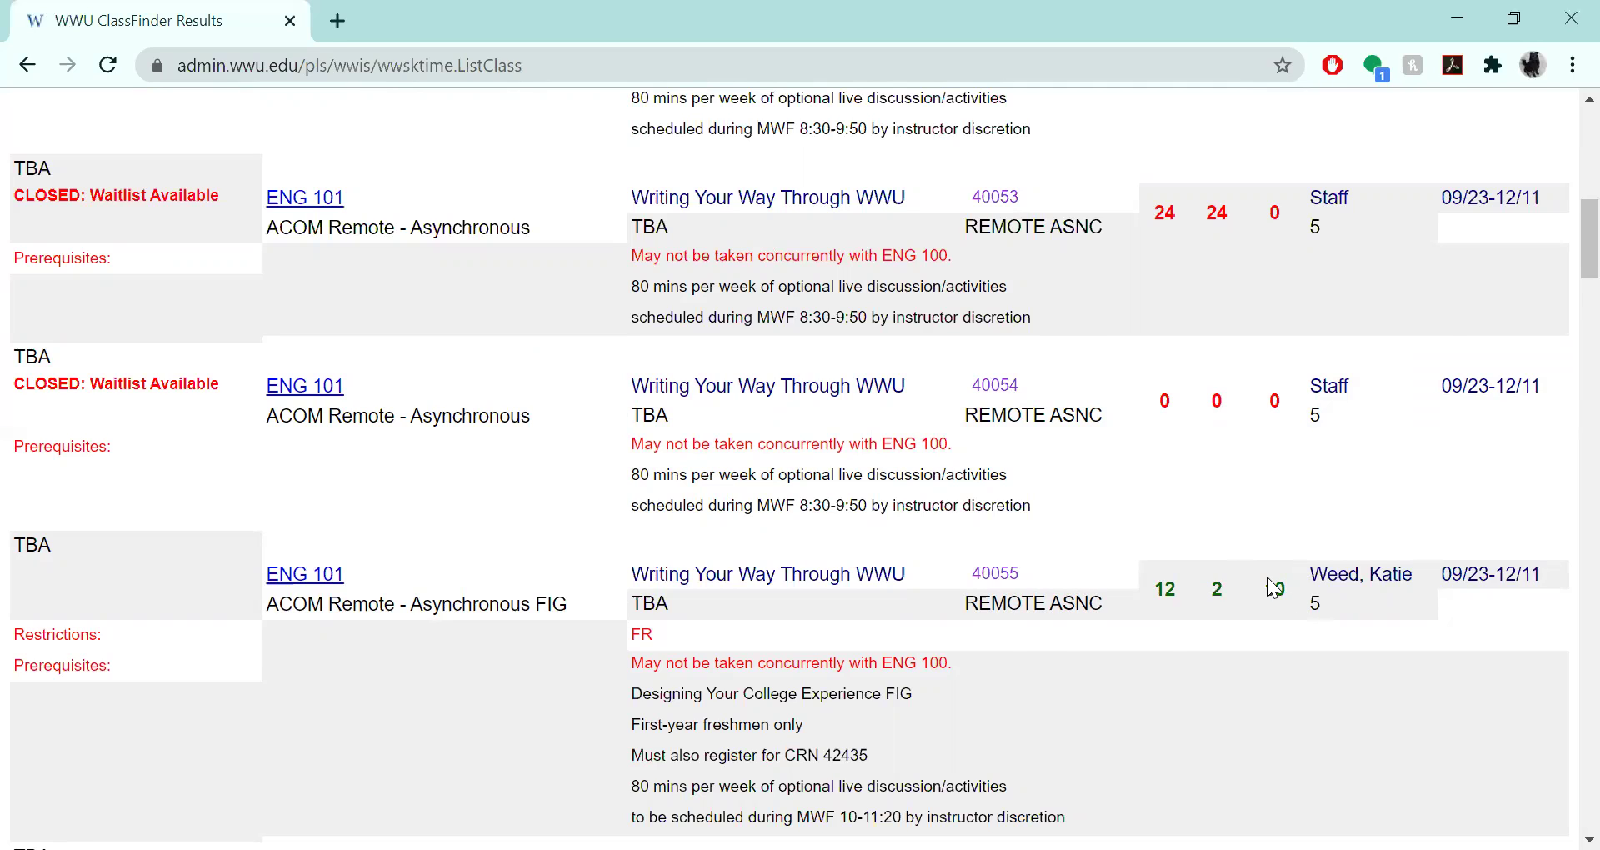
scroll(1267, 577, "down", 3)
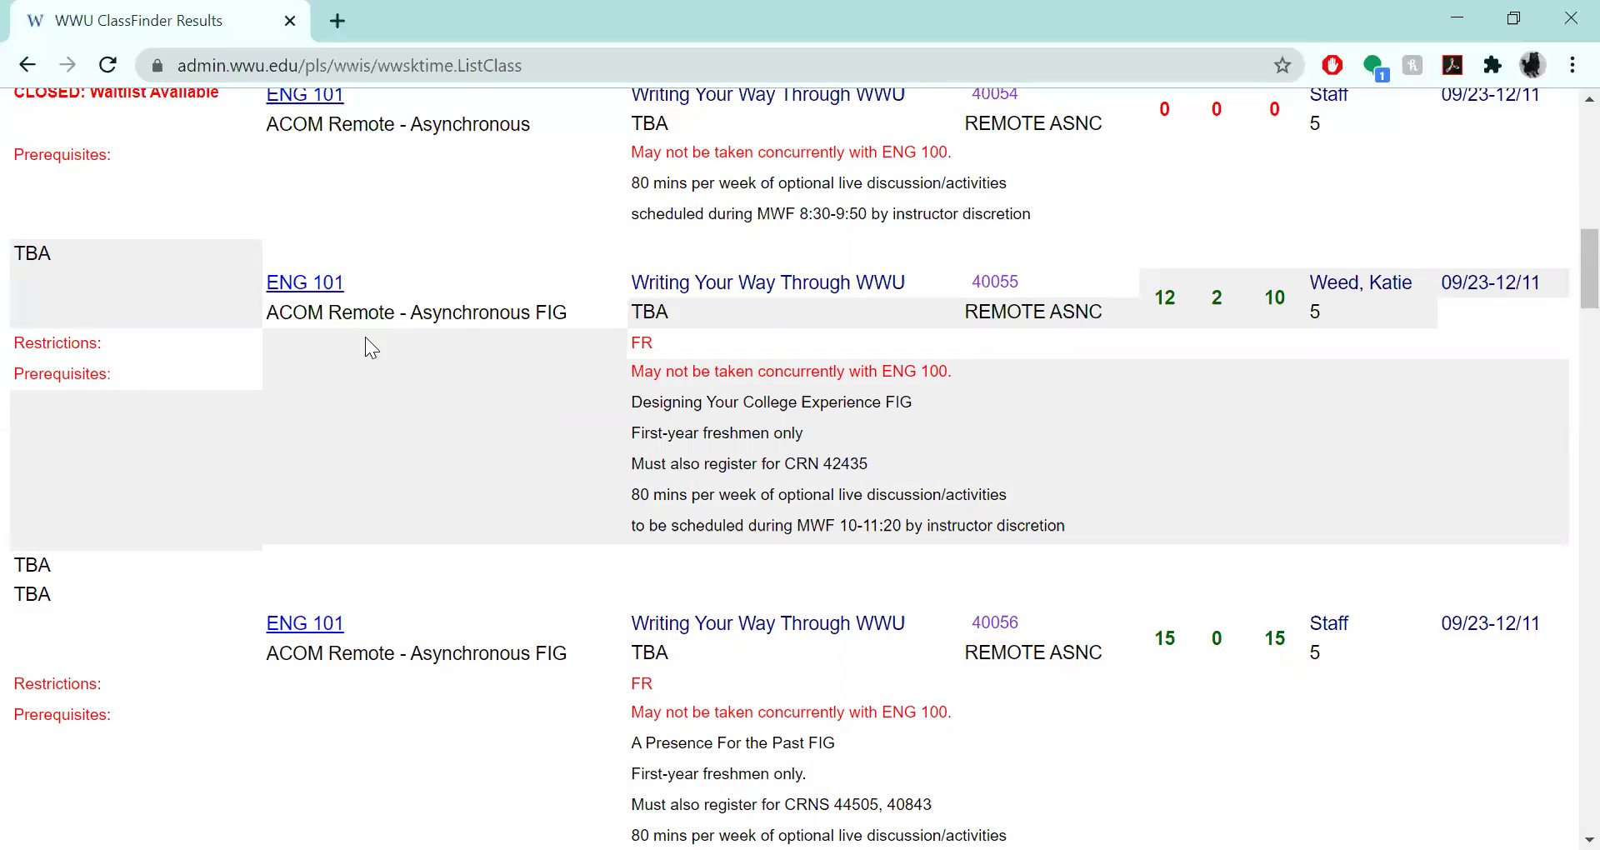
Step: Examine the course attributes, meeting time, location and restrictions of the ENG 101 section with CRN 40055
left_click(302, 288)
left_click(731, 91)
left_click_drag(643, 313, 656, 313)
left_click_drag(677, 315, 656, 313)
scroll(726, 428, "up", 15)
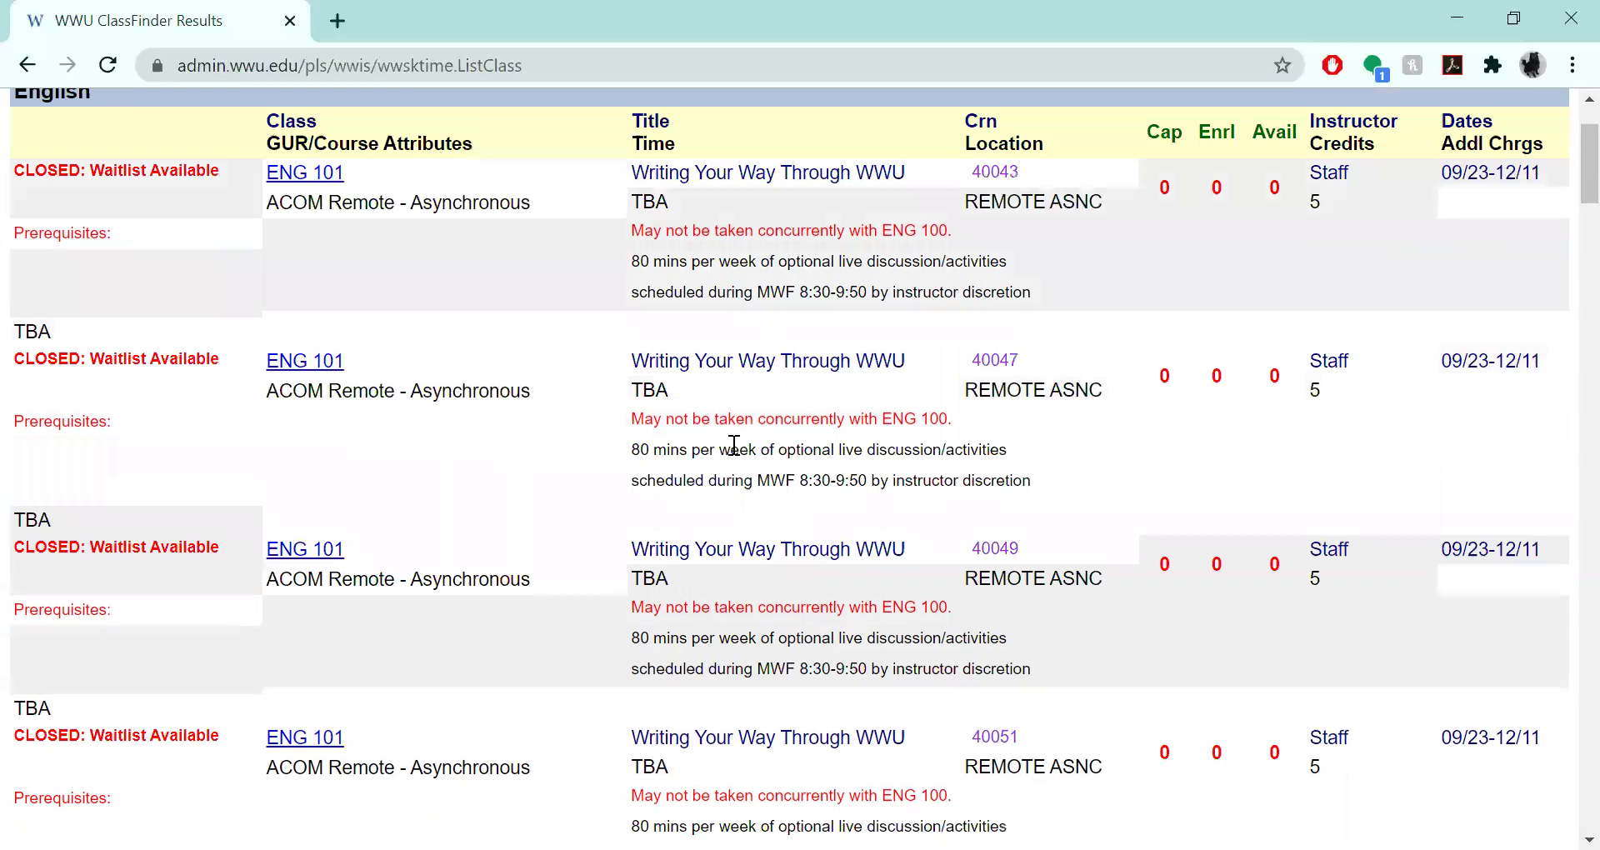
scroll(714, 404, "down", 15)
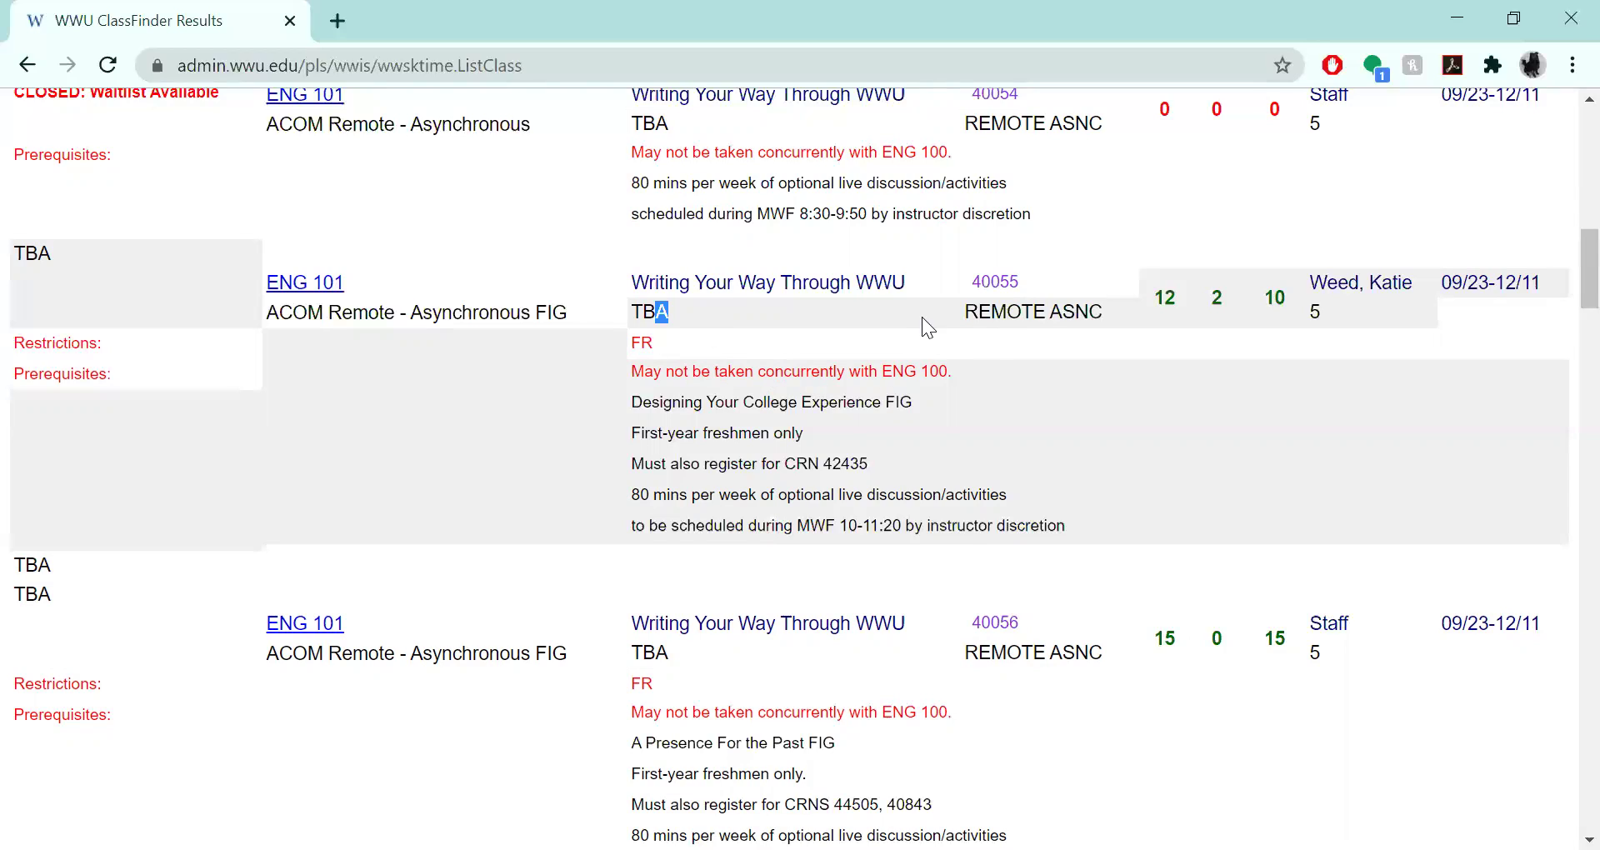
left_click_drag(967, 310, 1110, 317)
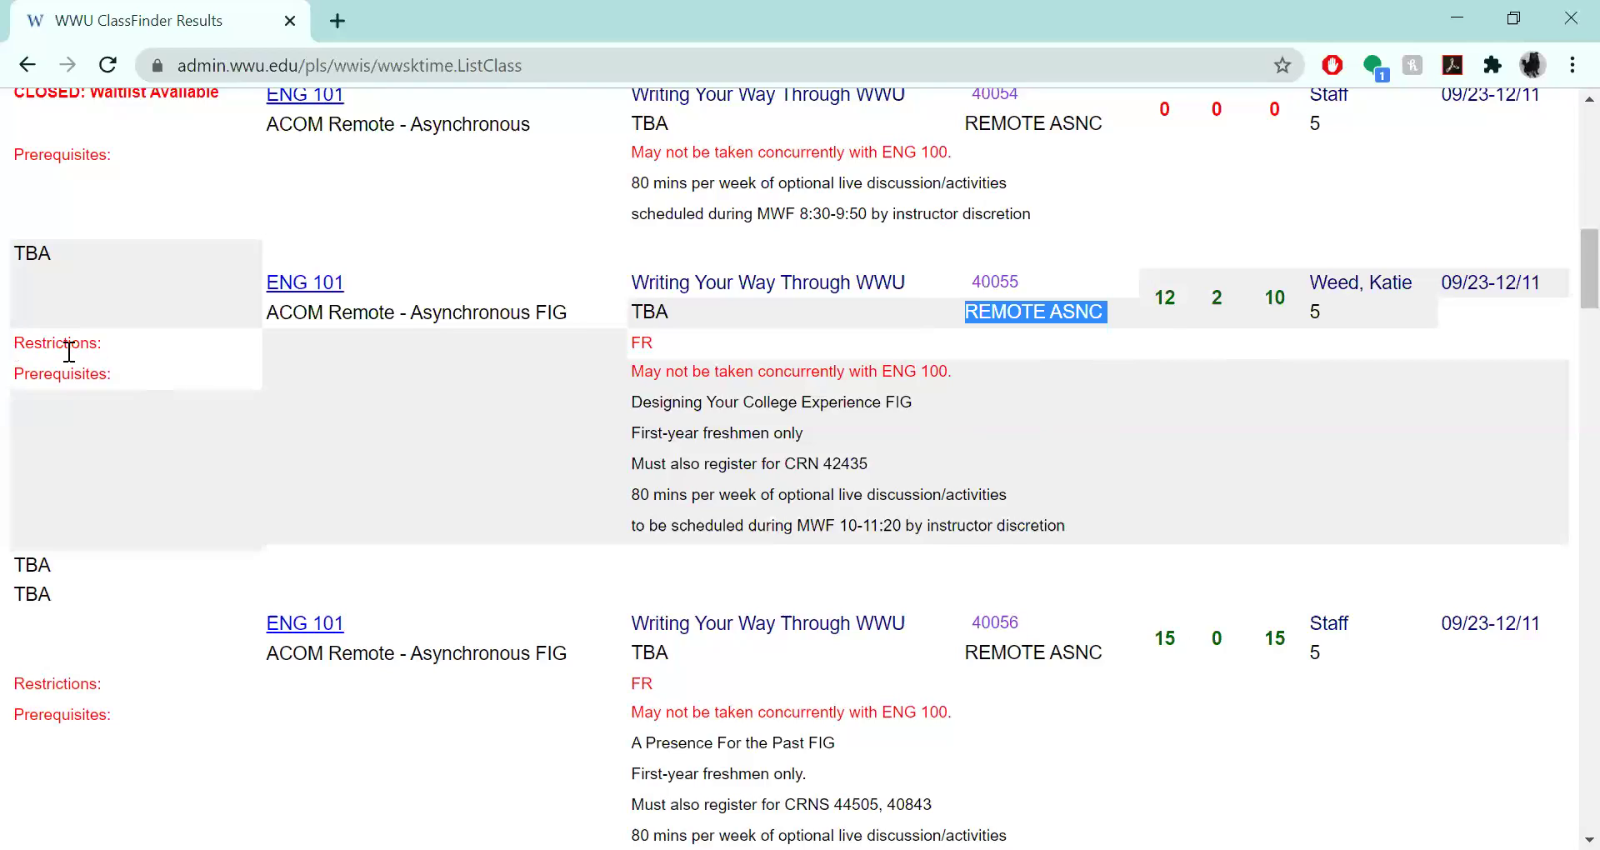
double_click(641, 342)
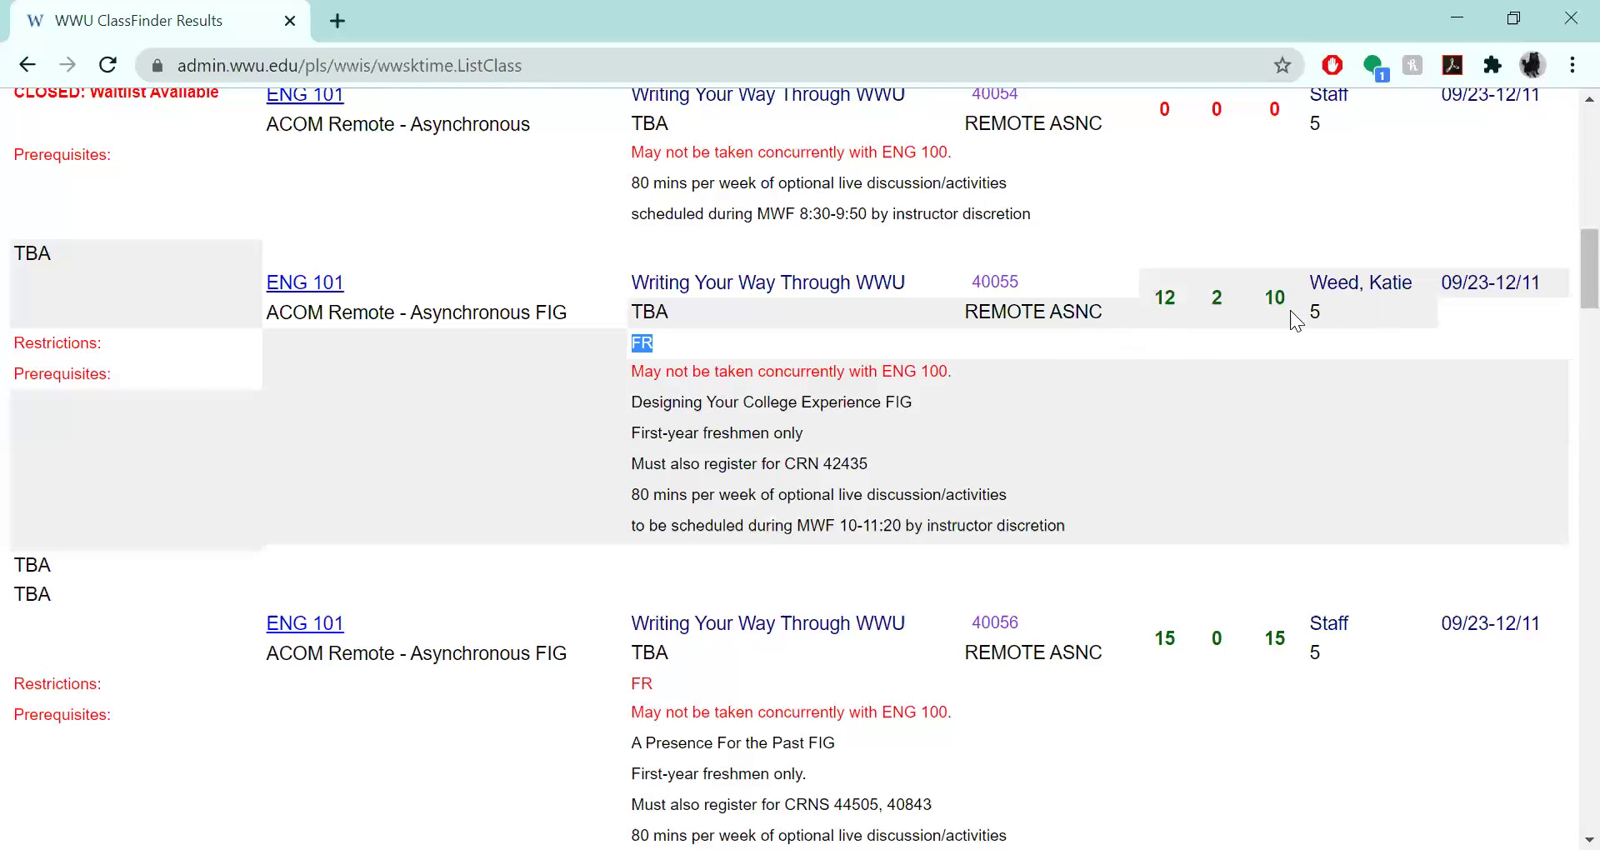
Step: Check the instructor, credits and course dates of the ENG 101 section with CRN 40055
left_click(1315, 283)
left_click_drag(1392, 286, 1413, 290)
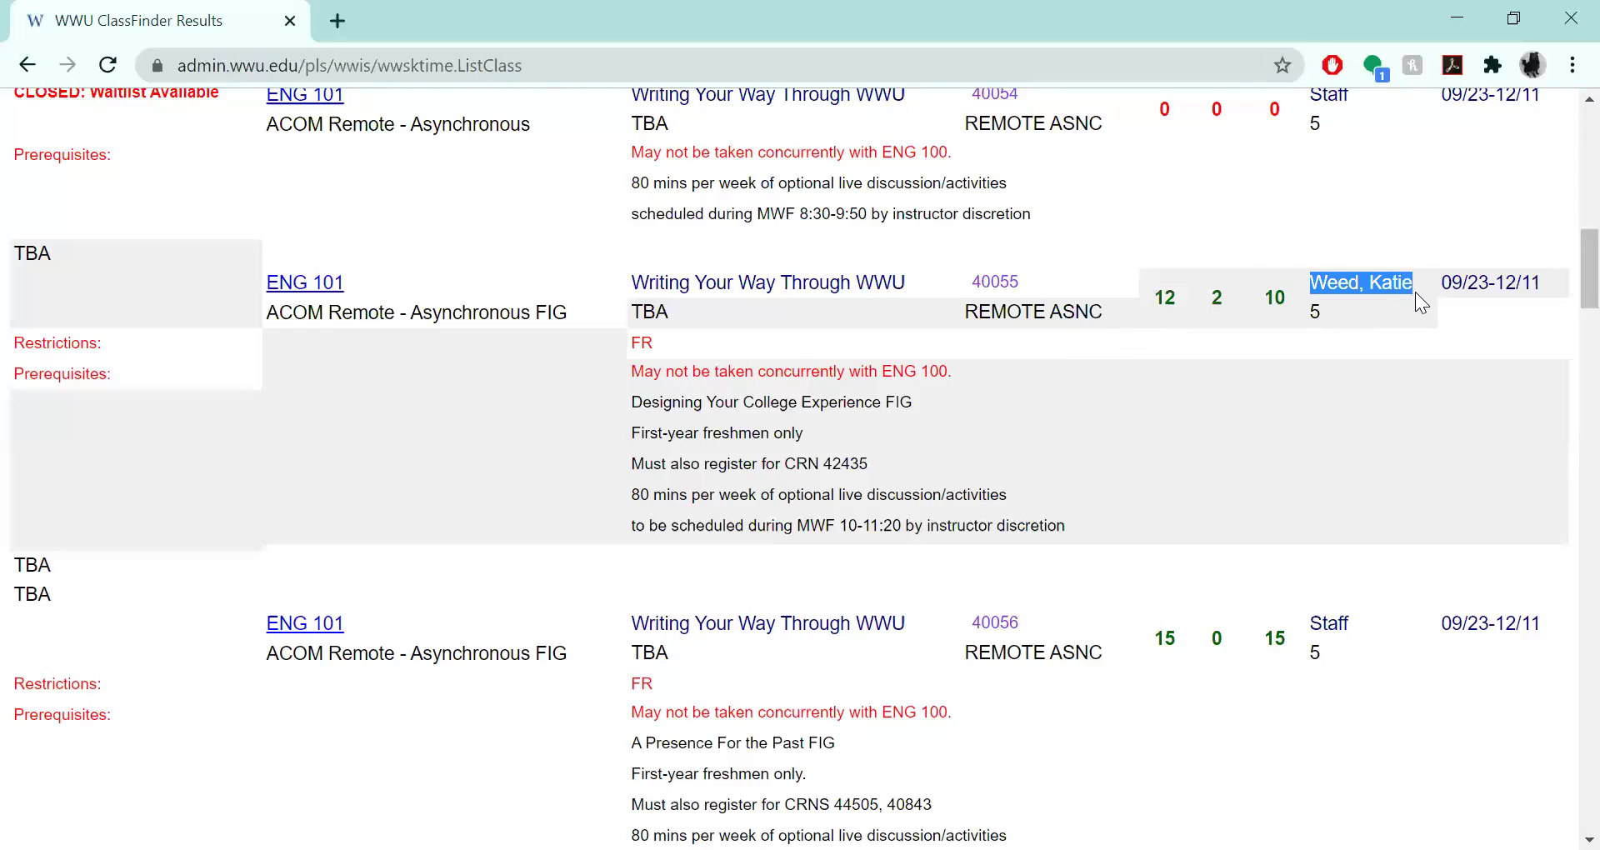
left_click(1412, 320)
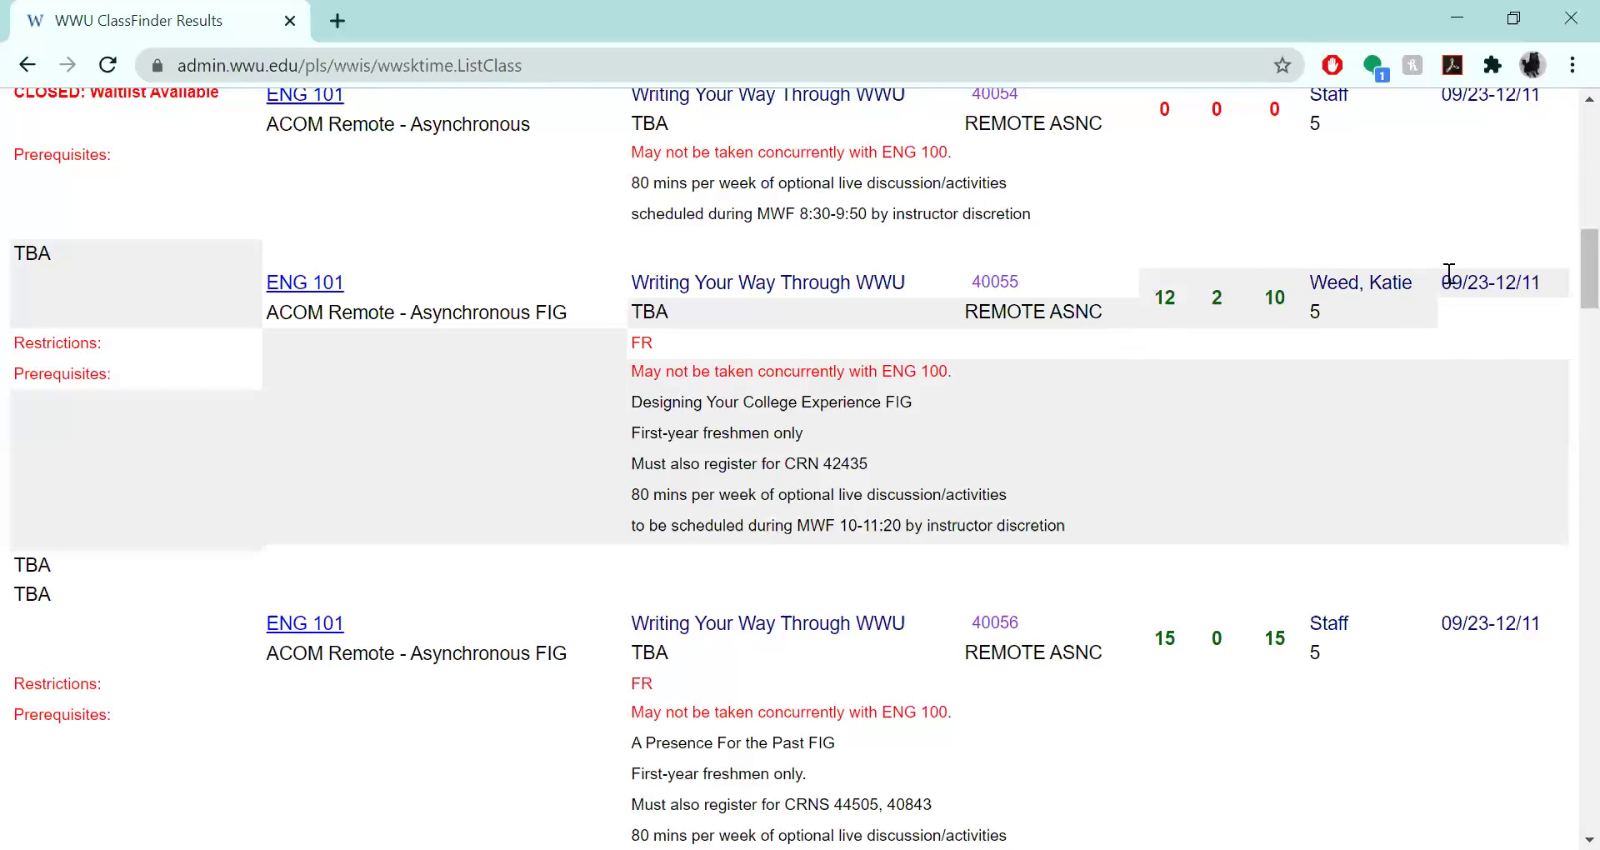
left_click_drag(1442, 281, 1544, 289)
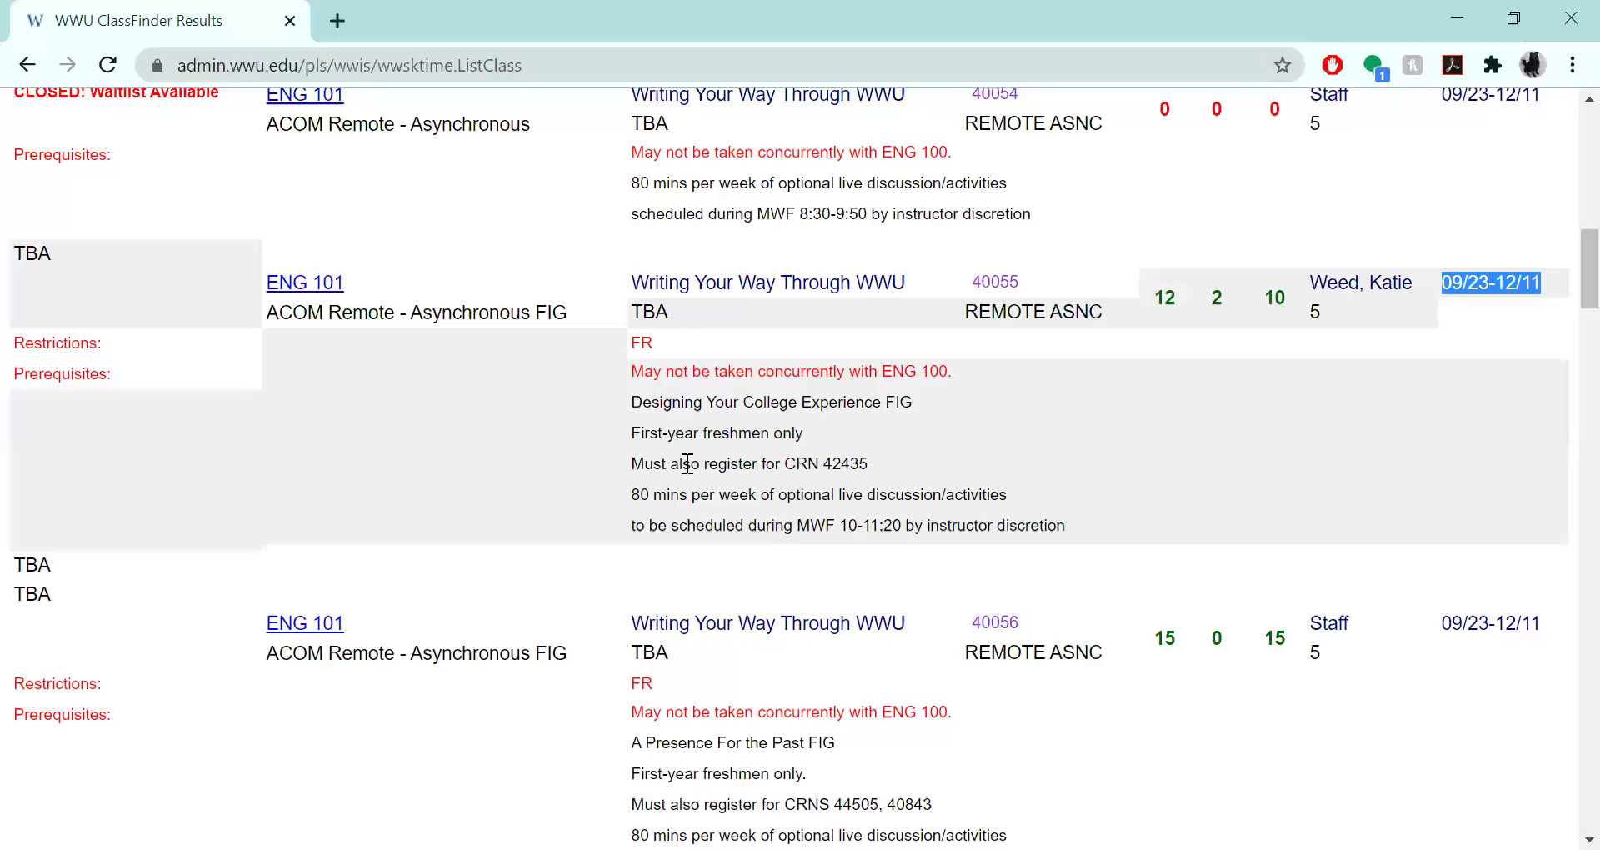
scroll(675, 458, "up", 3)
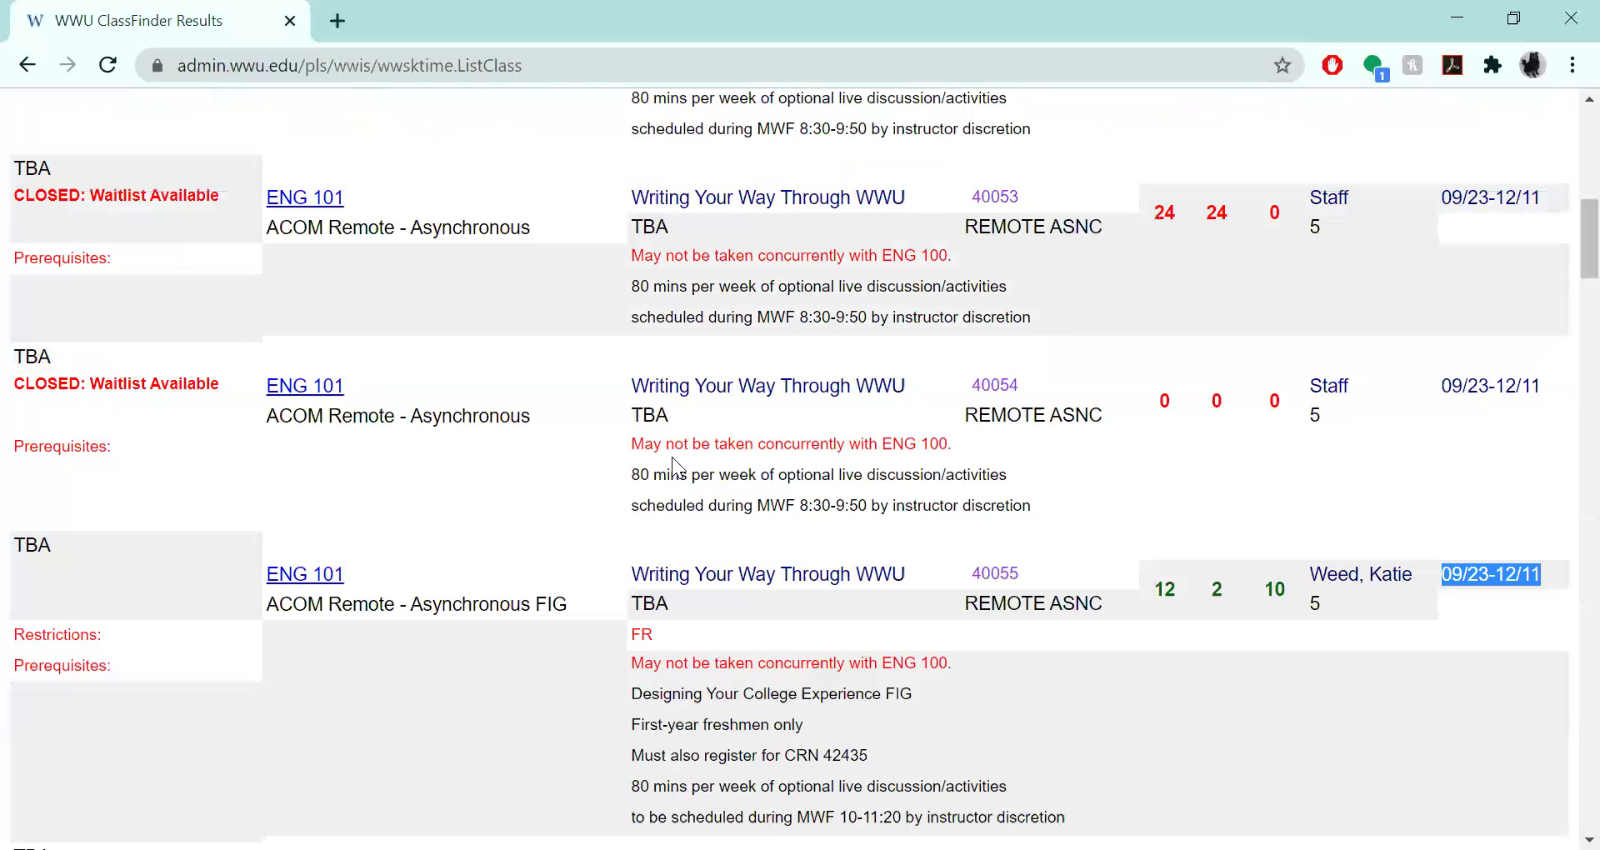
scroll(667, 479, "down", 3)
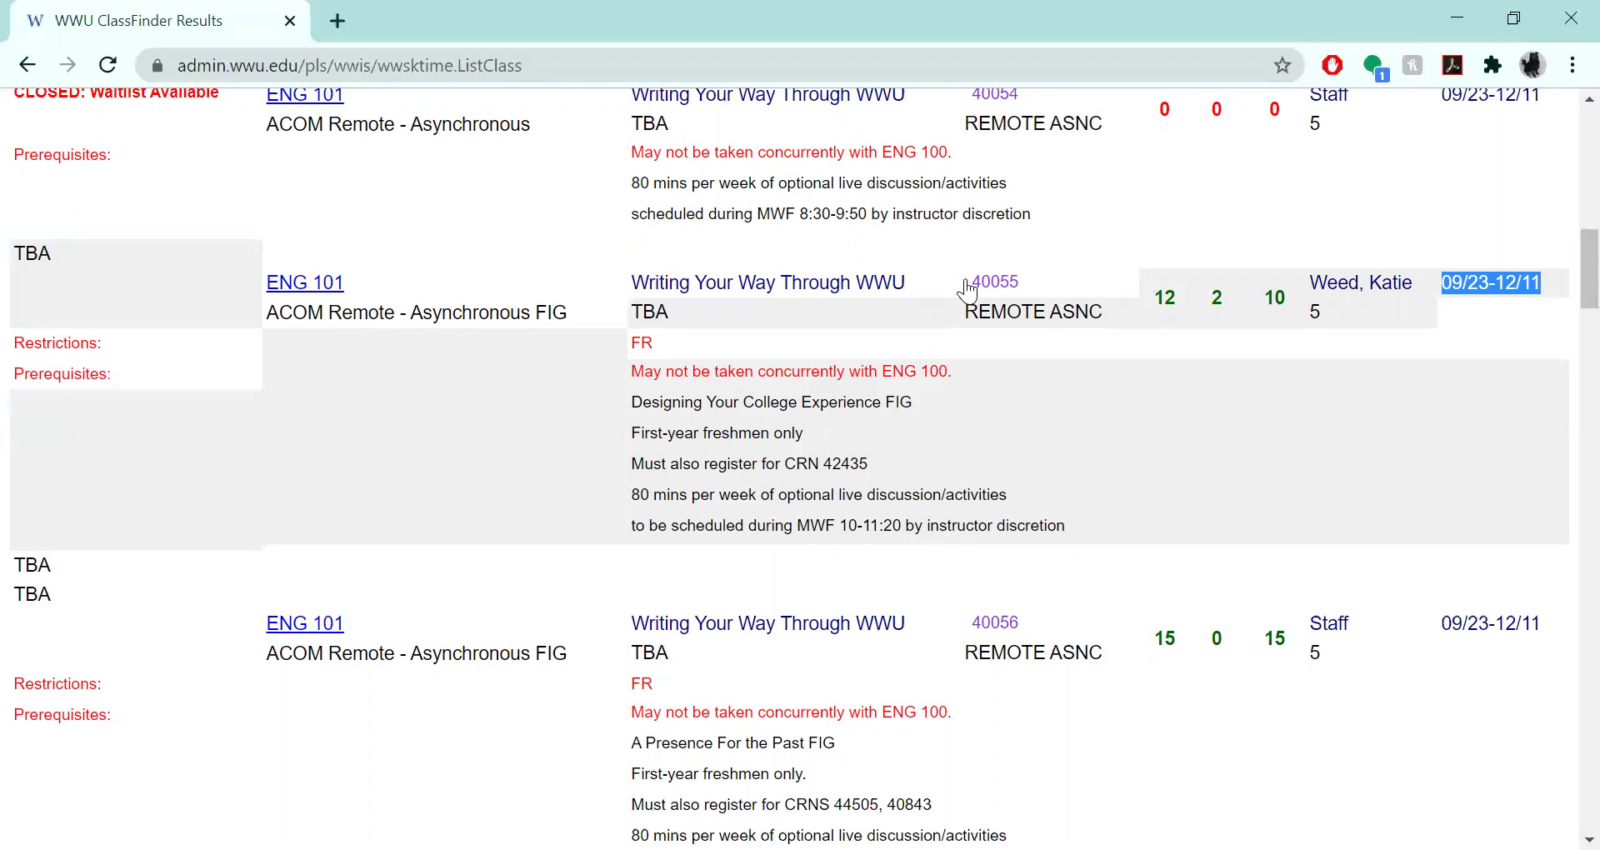
Step: Add the ENG 101 section with CRN 40055 to the Scratch Sheet and return to the ClassFinder search form
left_click(993, 287)
left_click(1029, 286)
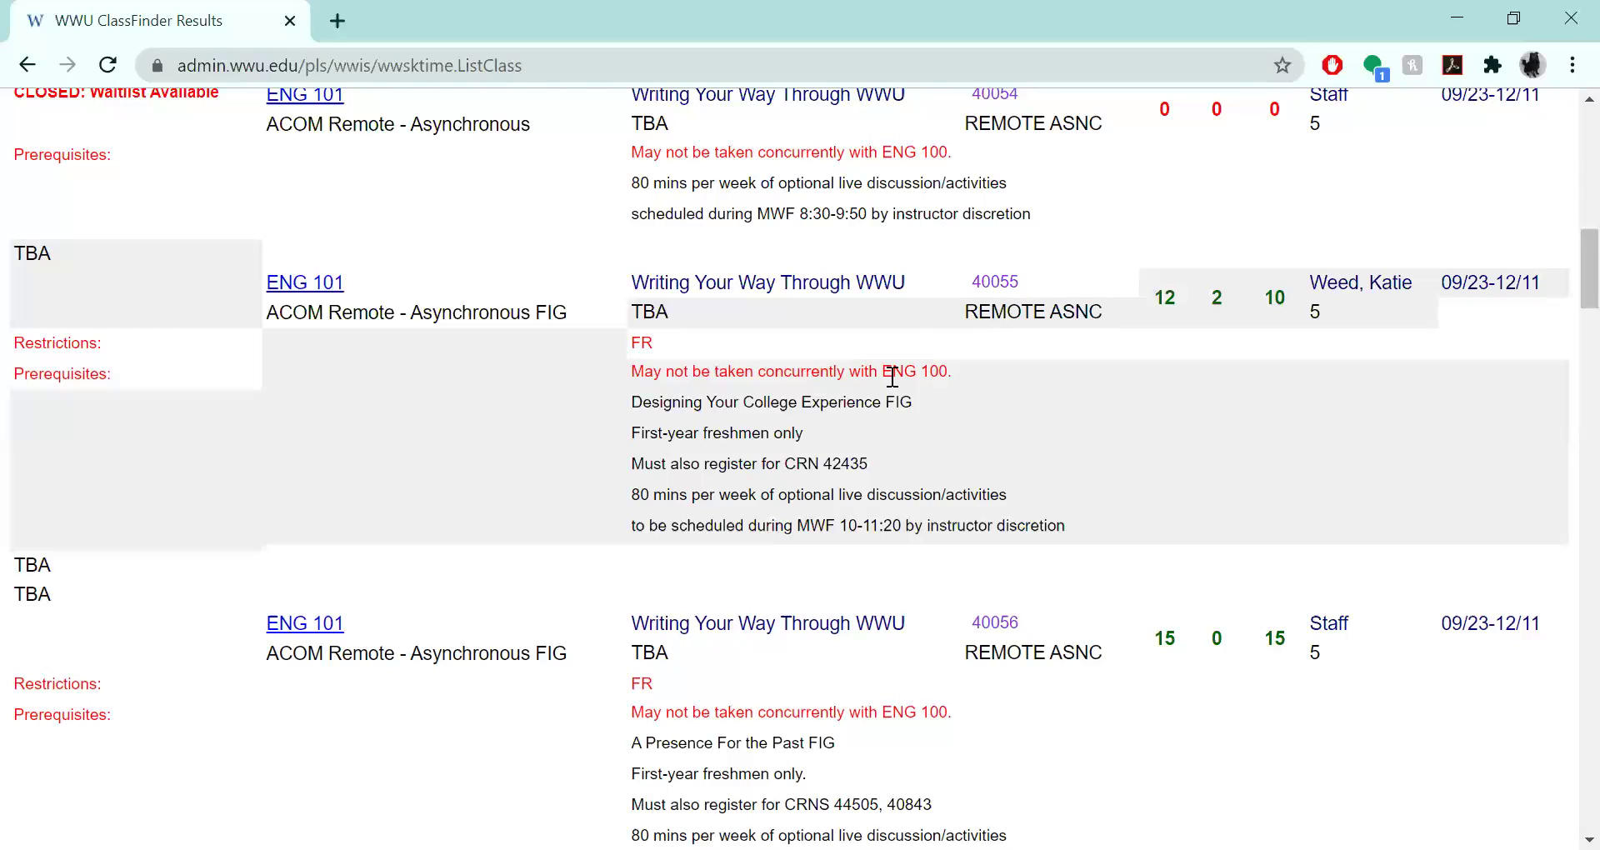
left_click(996, 283)
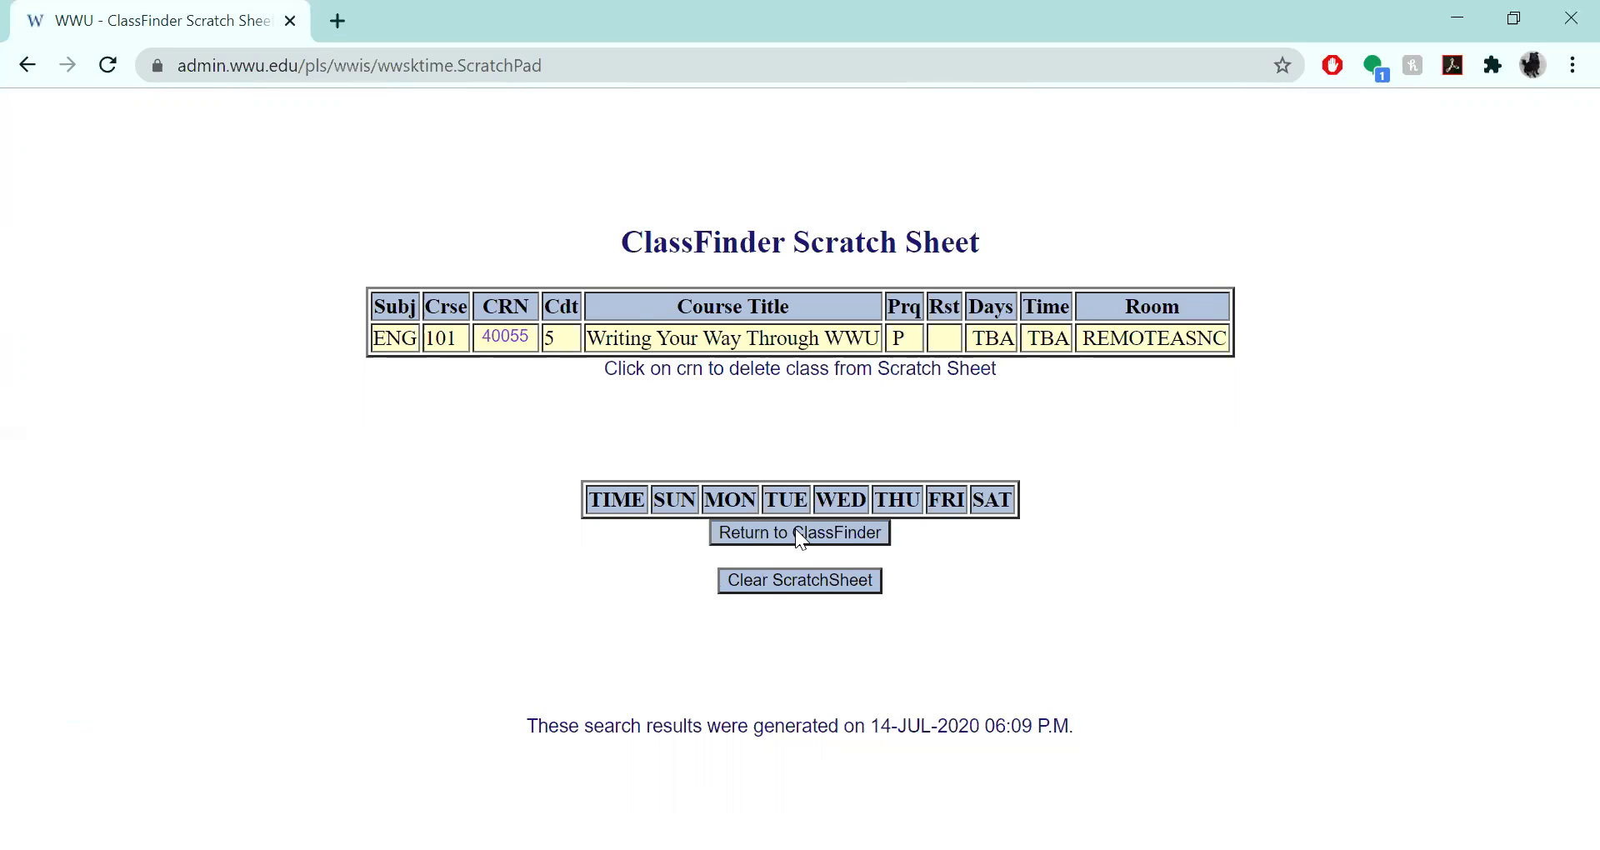
left_click(828, 533)
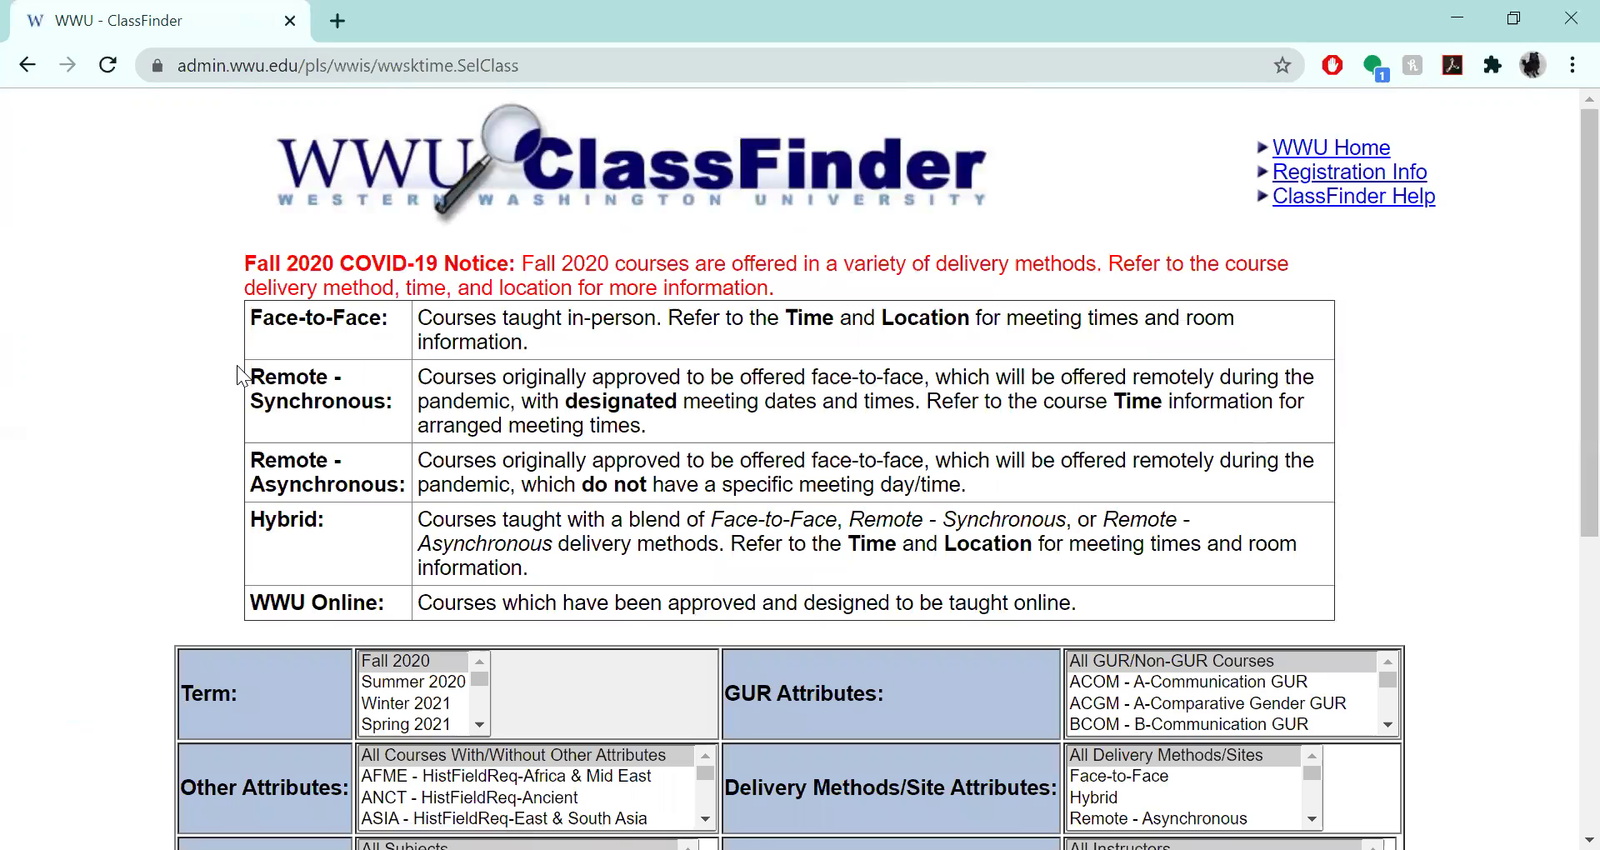
Step: Select MATH - Mathematics as the subject and run the Fall 2020 search
scroll(28, 383, "down", 3)
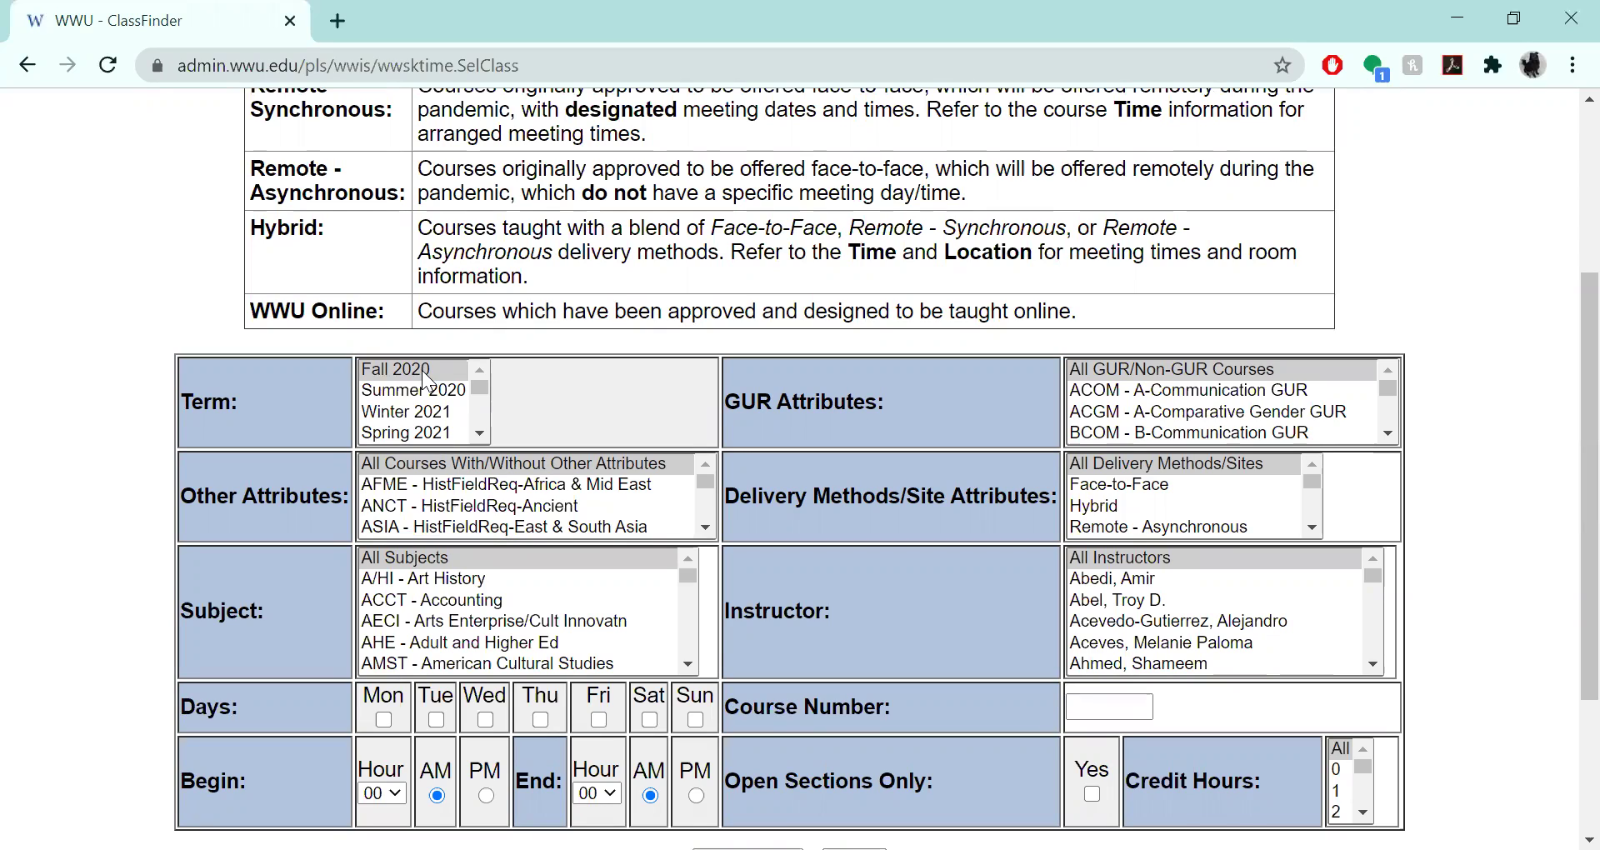
left_click(404, 560)
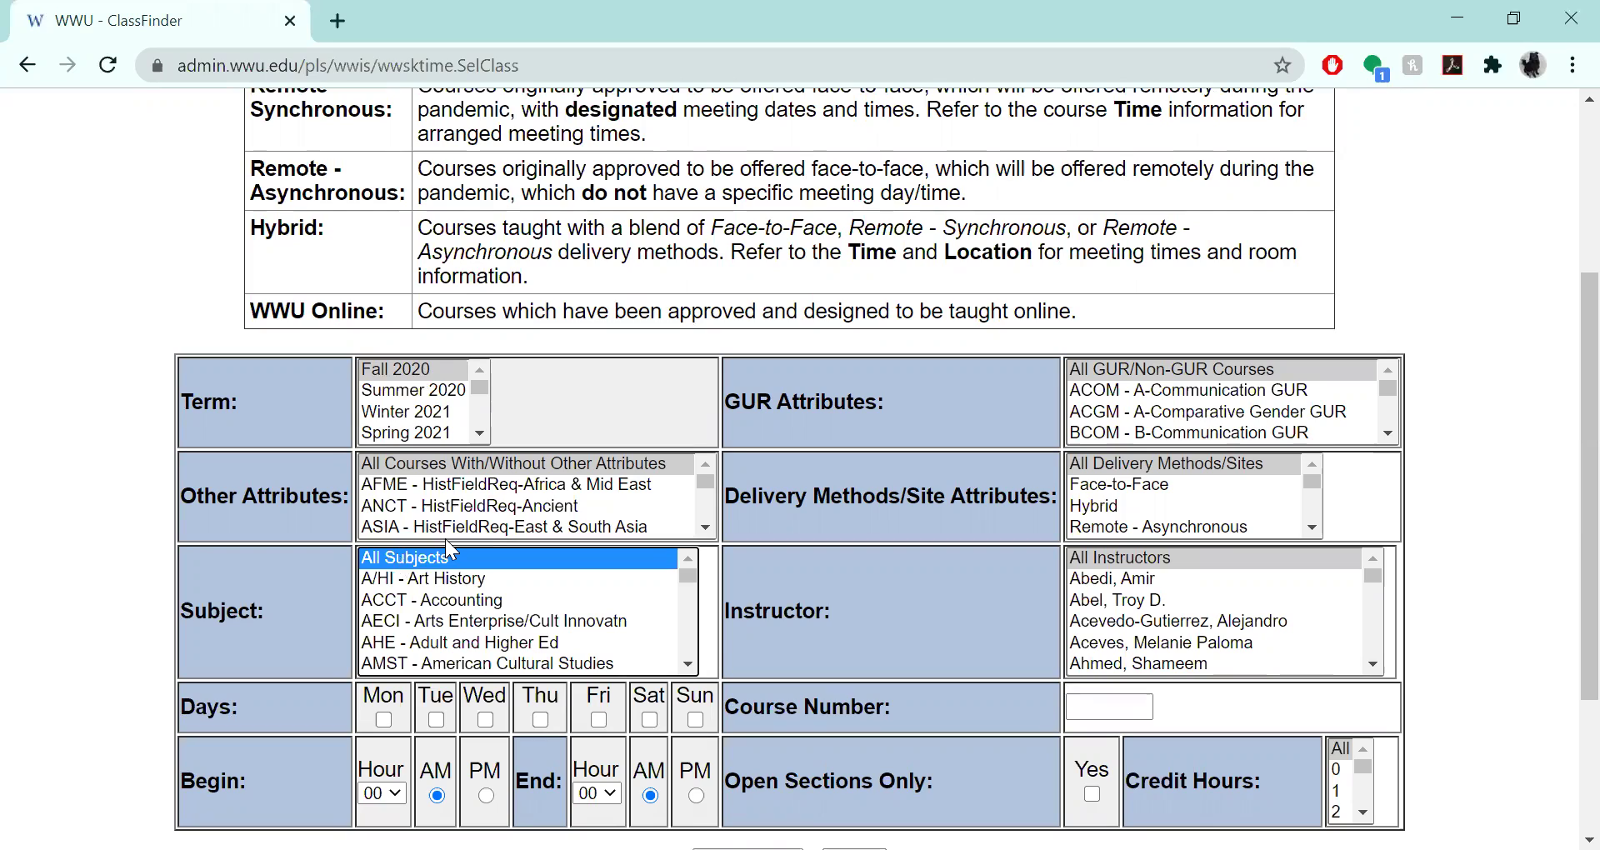
type("ma")
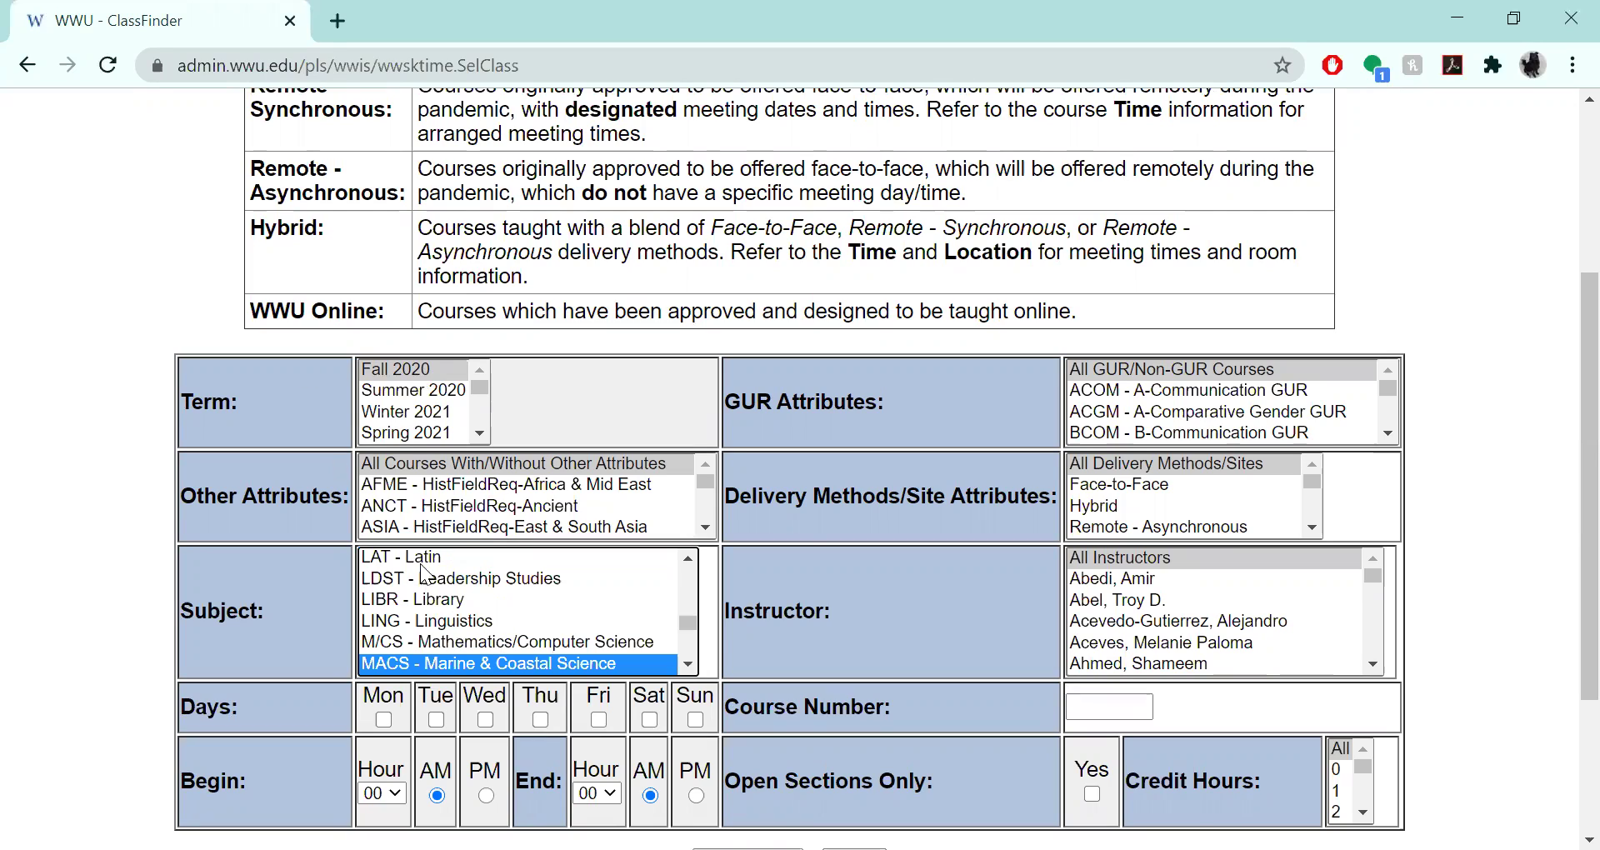
scroll(457, 643, "down", 3)
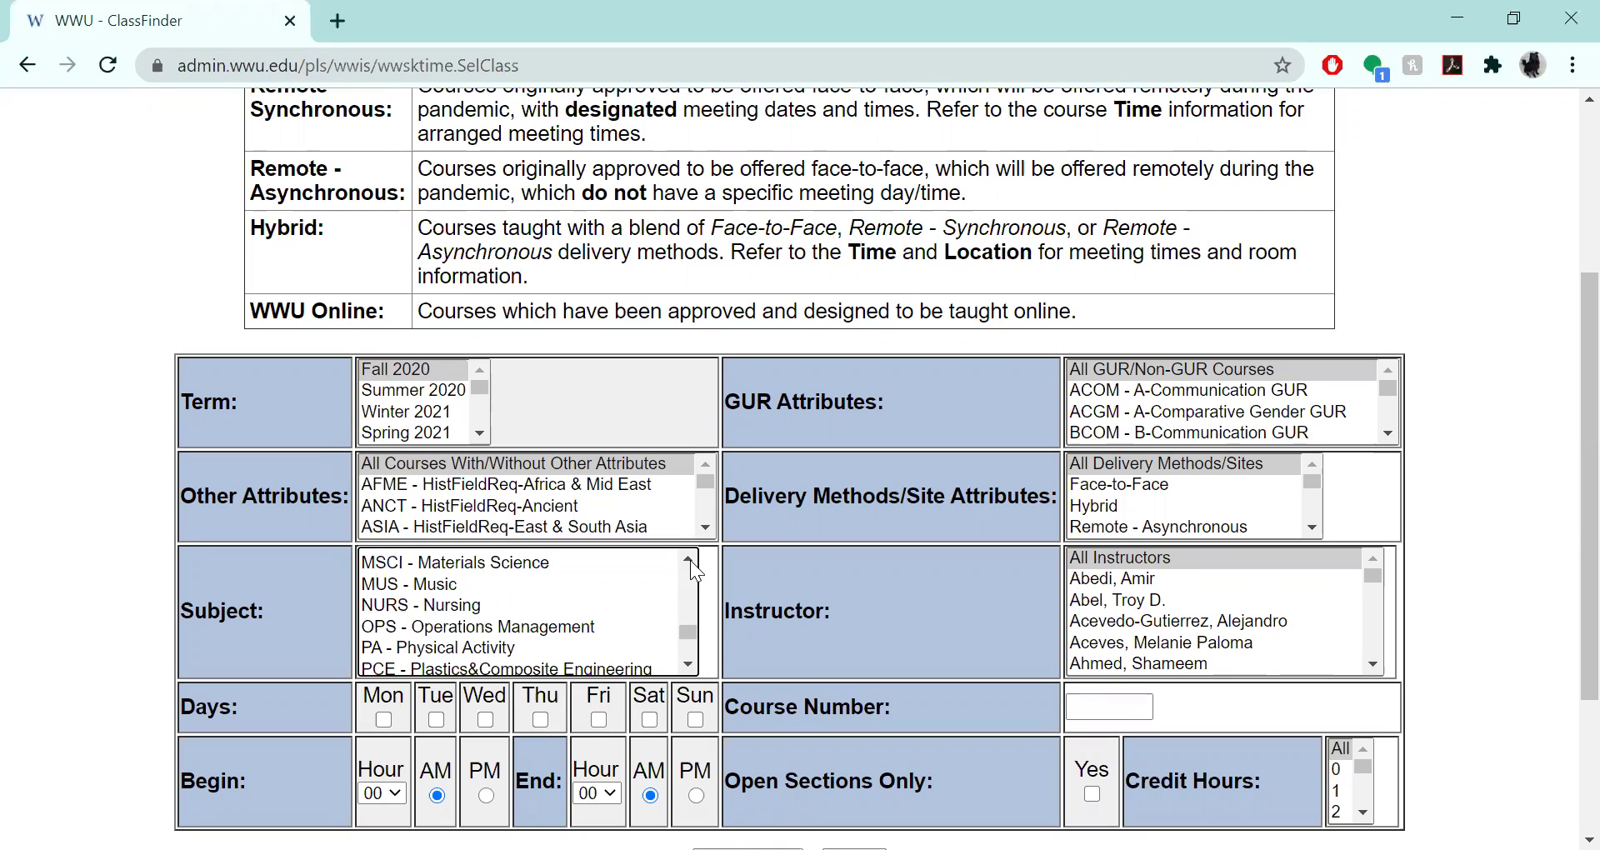
left_click(690, 560)
left_click(685, 555)
left_click(685, 555)
scroll(553, 616, "up", 1)
left_click(515, 643)
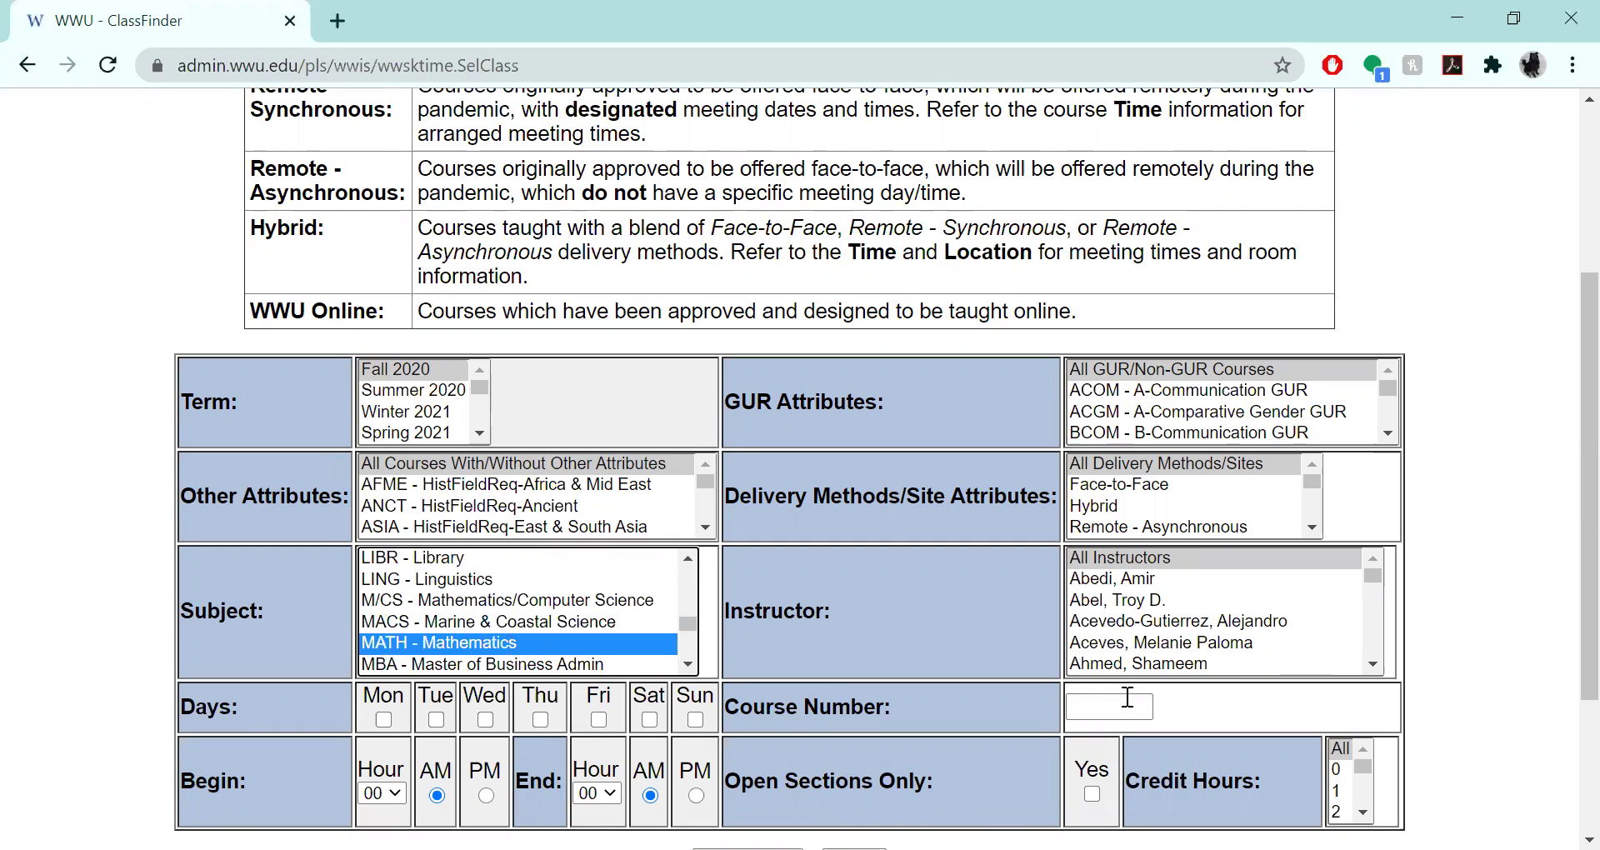
scroll(812, 642, "down", 3)
left_click(785, 637)
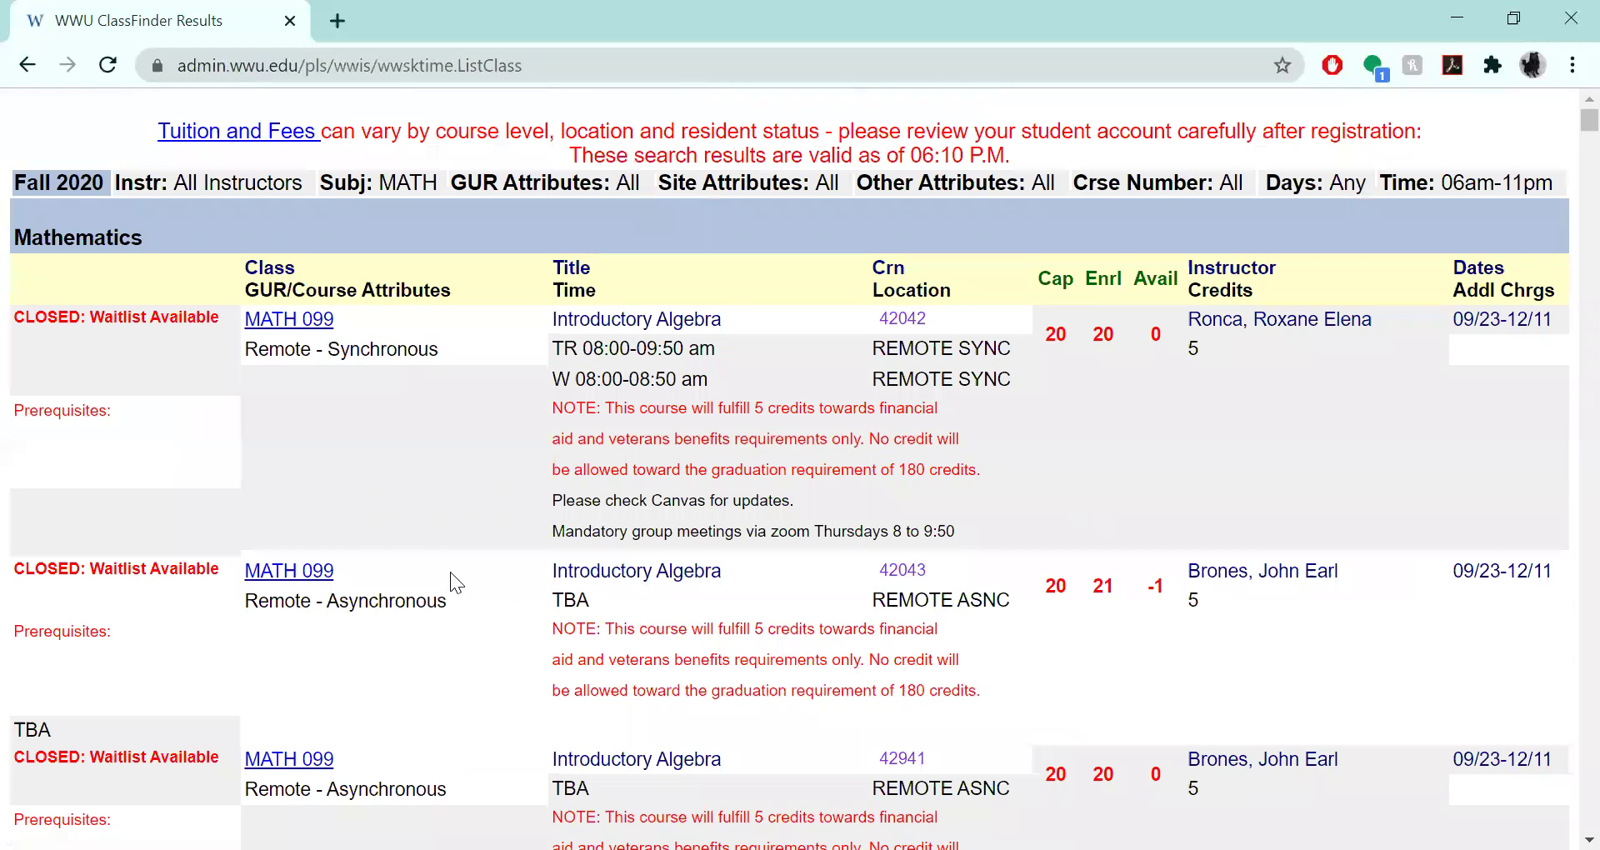
Step: Look through the Fall 2020 Mathematics results from MATH 099 to the MATH 112 sections
scroll(409, 476, "down", 20)
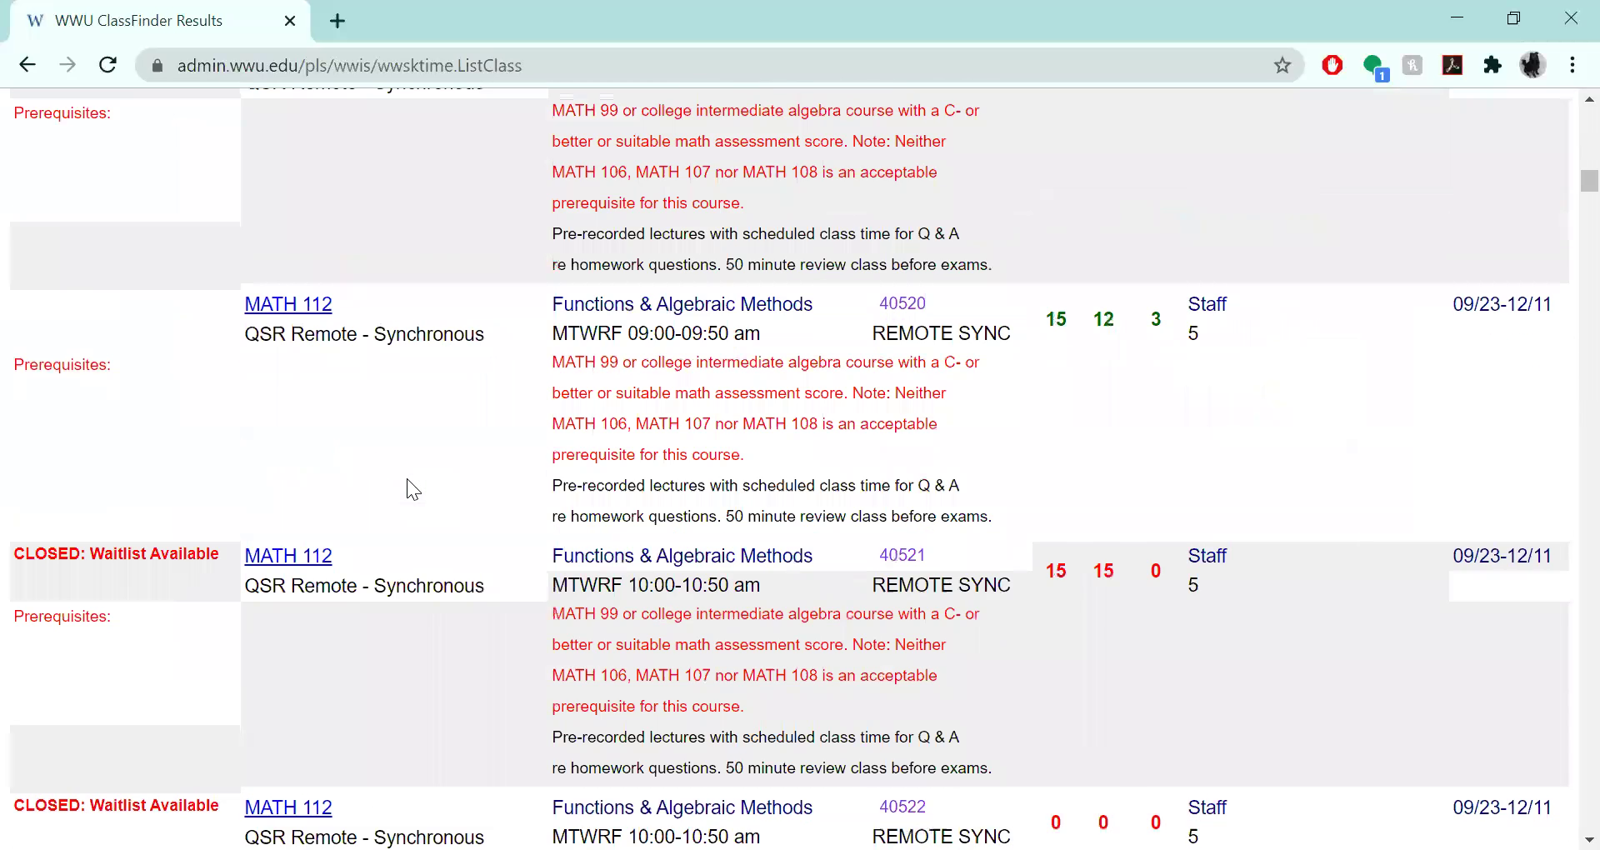
scroll(402, 485, "up", 15)
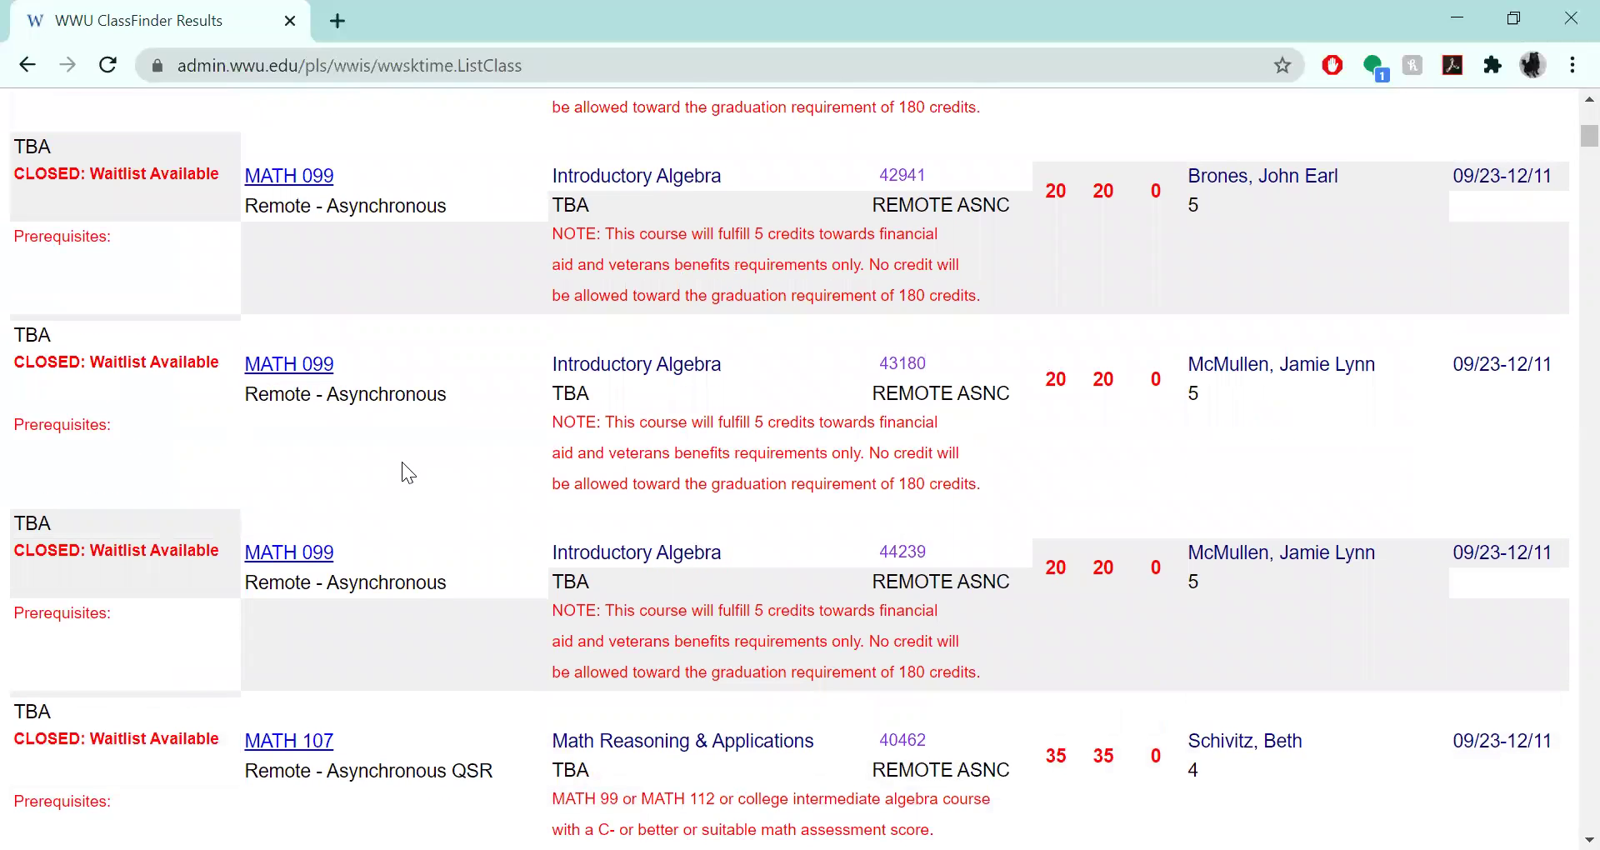
scroll(402, 462, "down", 7)
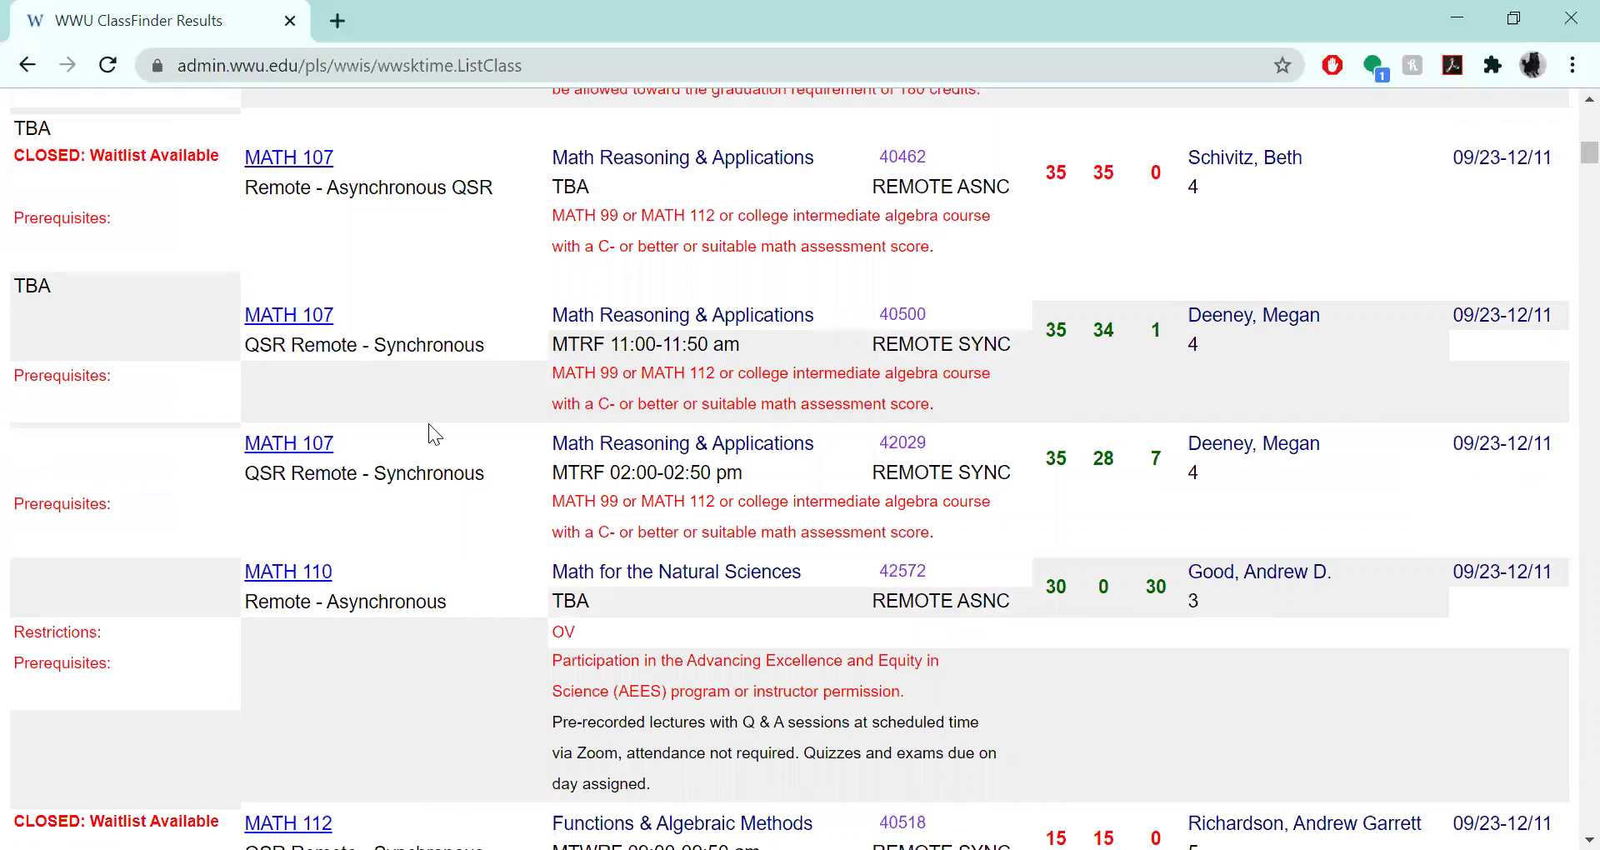
scroll(429, 425, "down", 3)
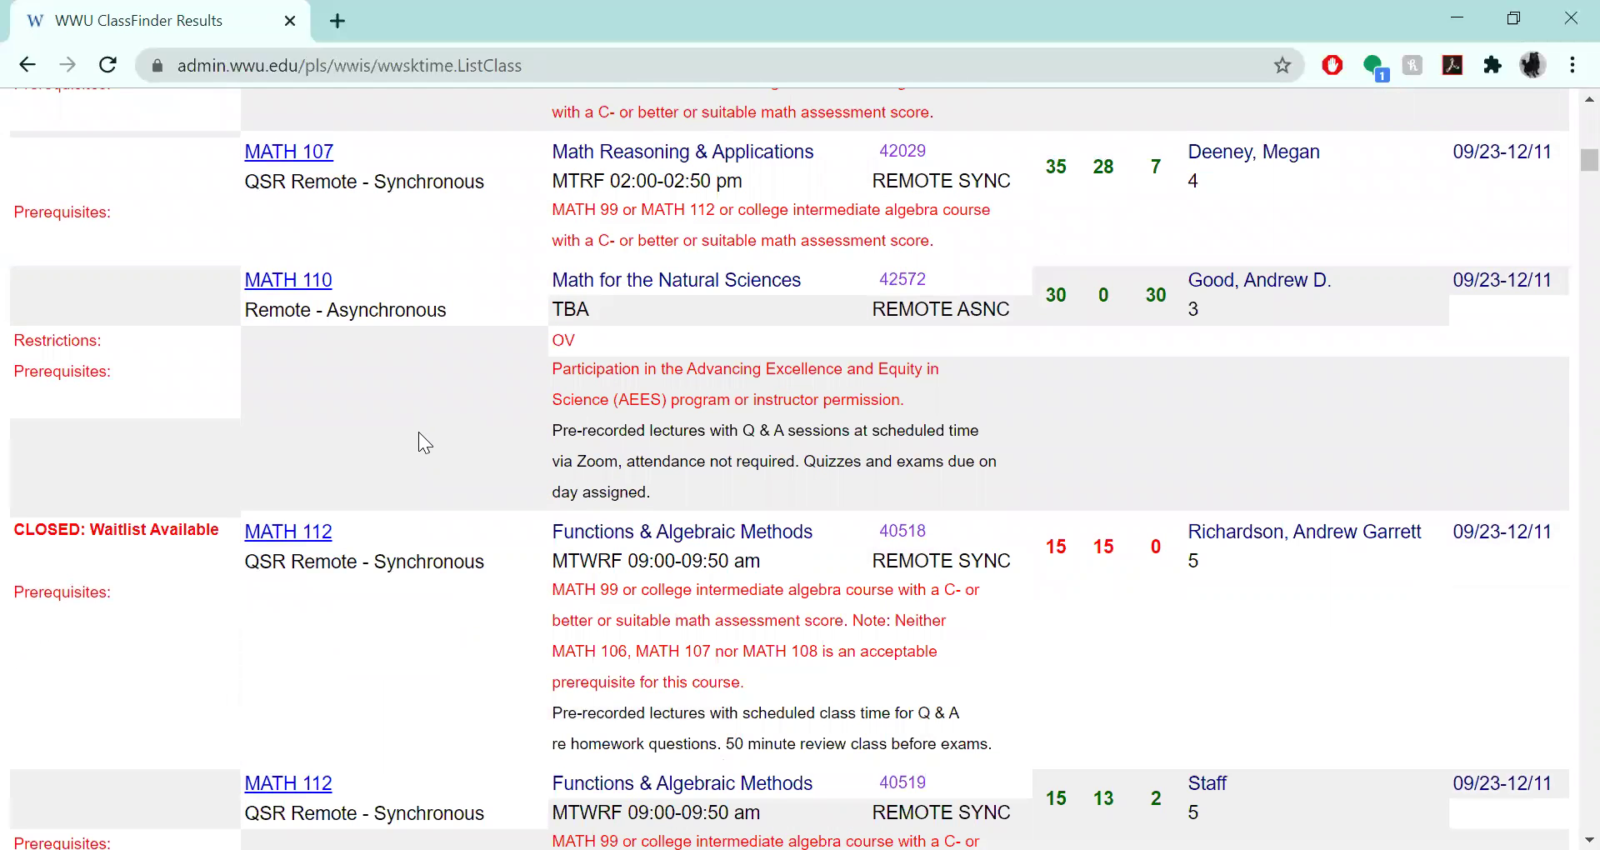
scroll(450, 456, "down", 3)
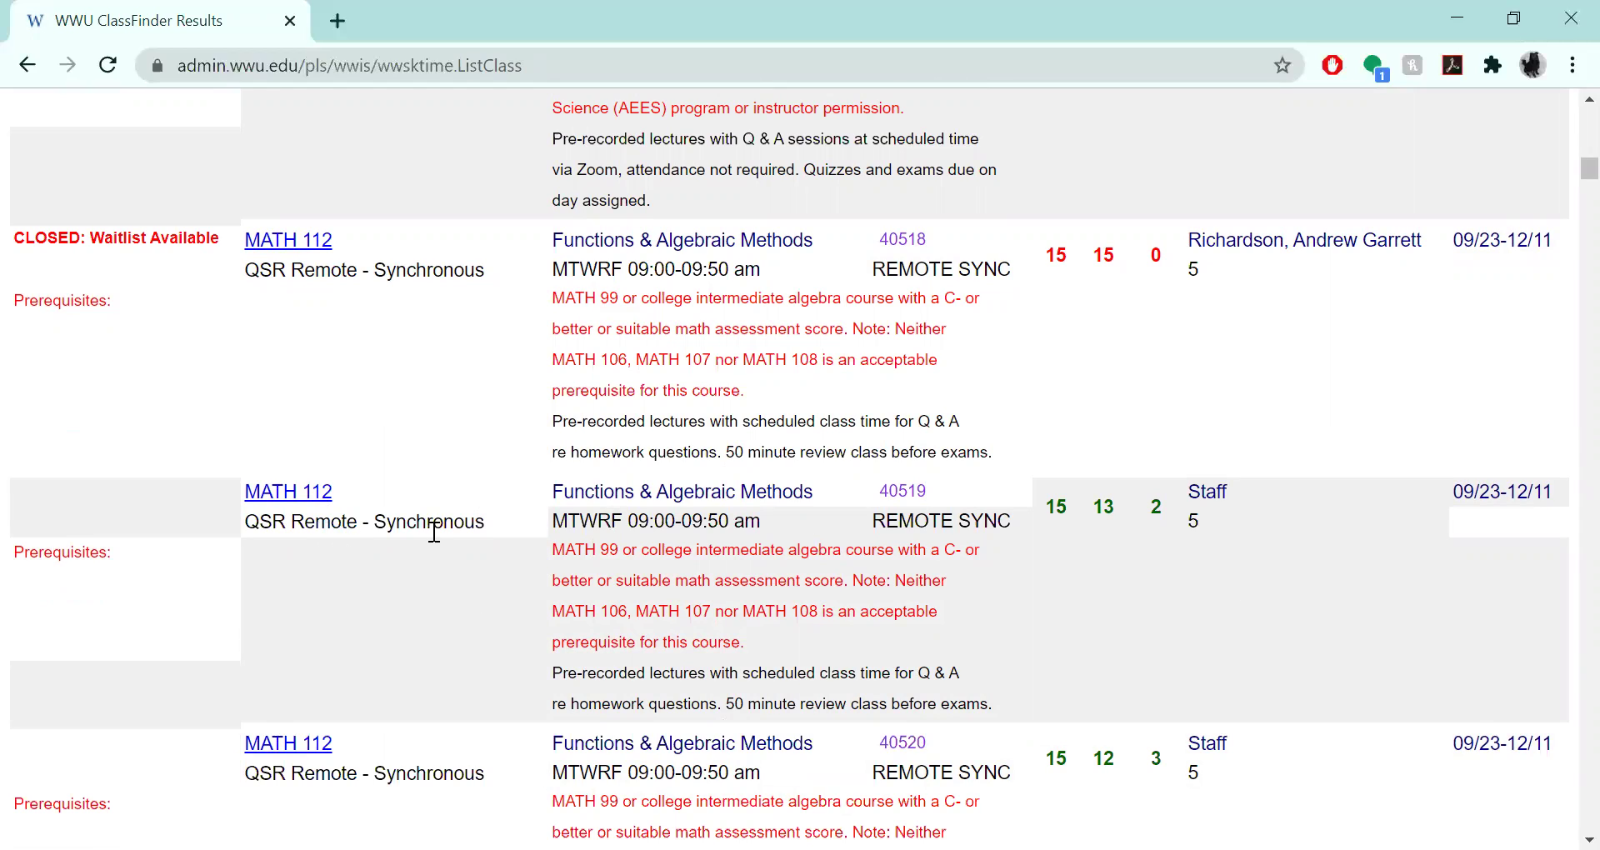
Step: Examine the delivery method, meeting days and location of the MATH 112 section with CRN 40519
left_click_drag(488, 522, 278, 524)
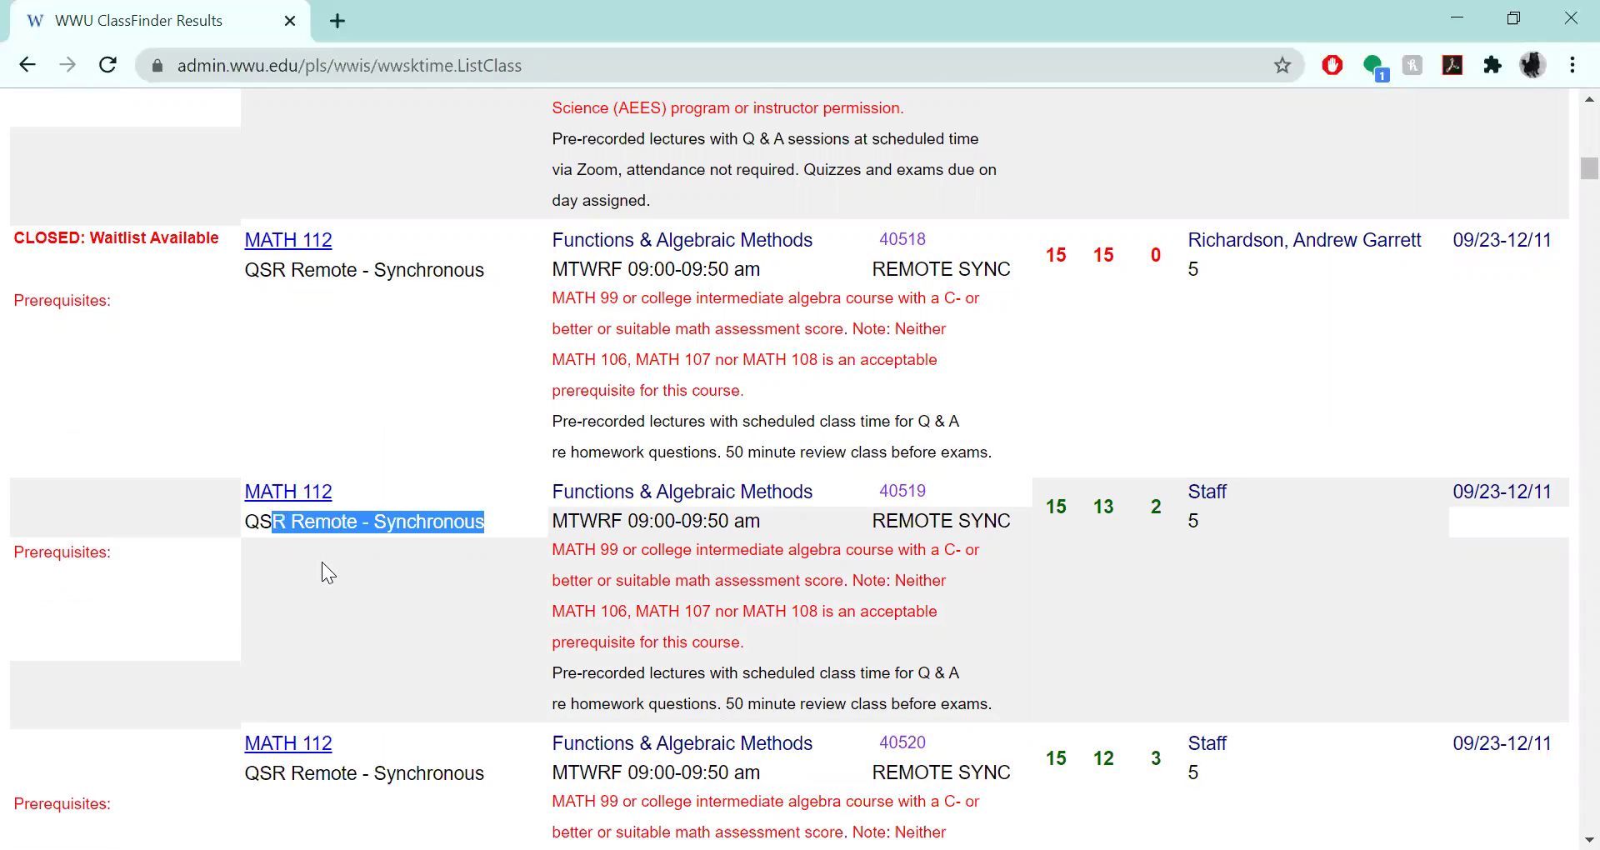
left_click(488, 533)
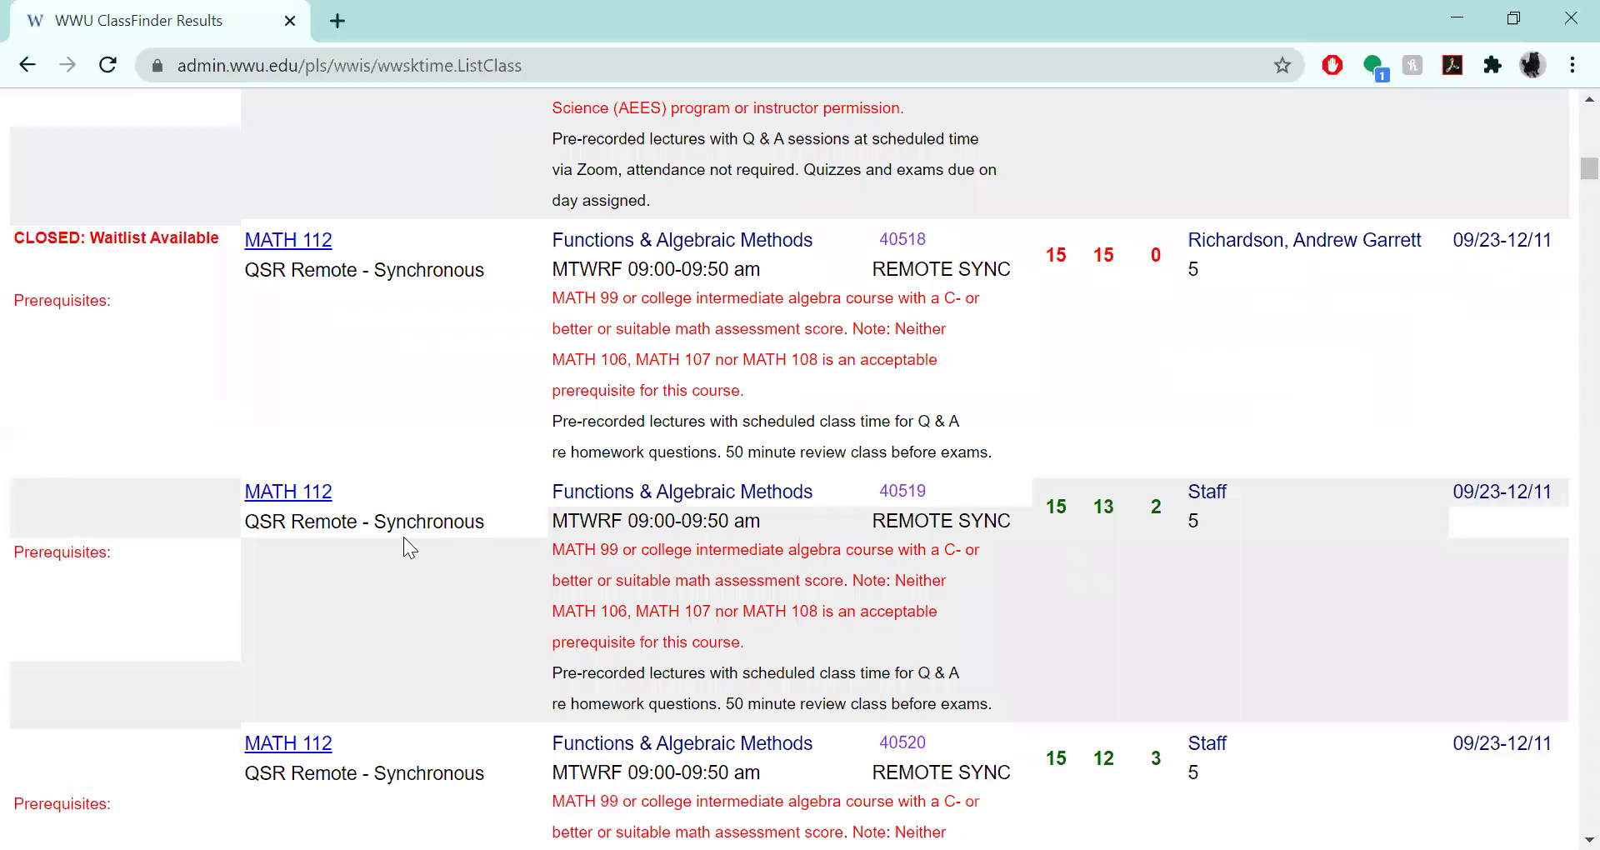
left_click_drag(287, 523, 250, 523)
left_click(252, 529)
double_click(558, 522)
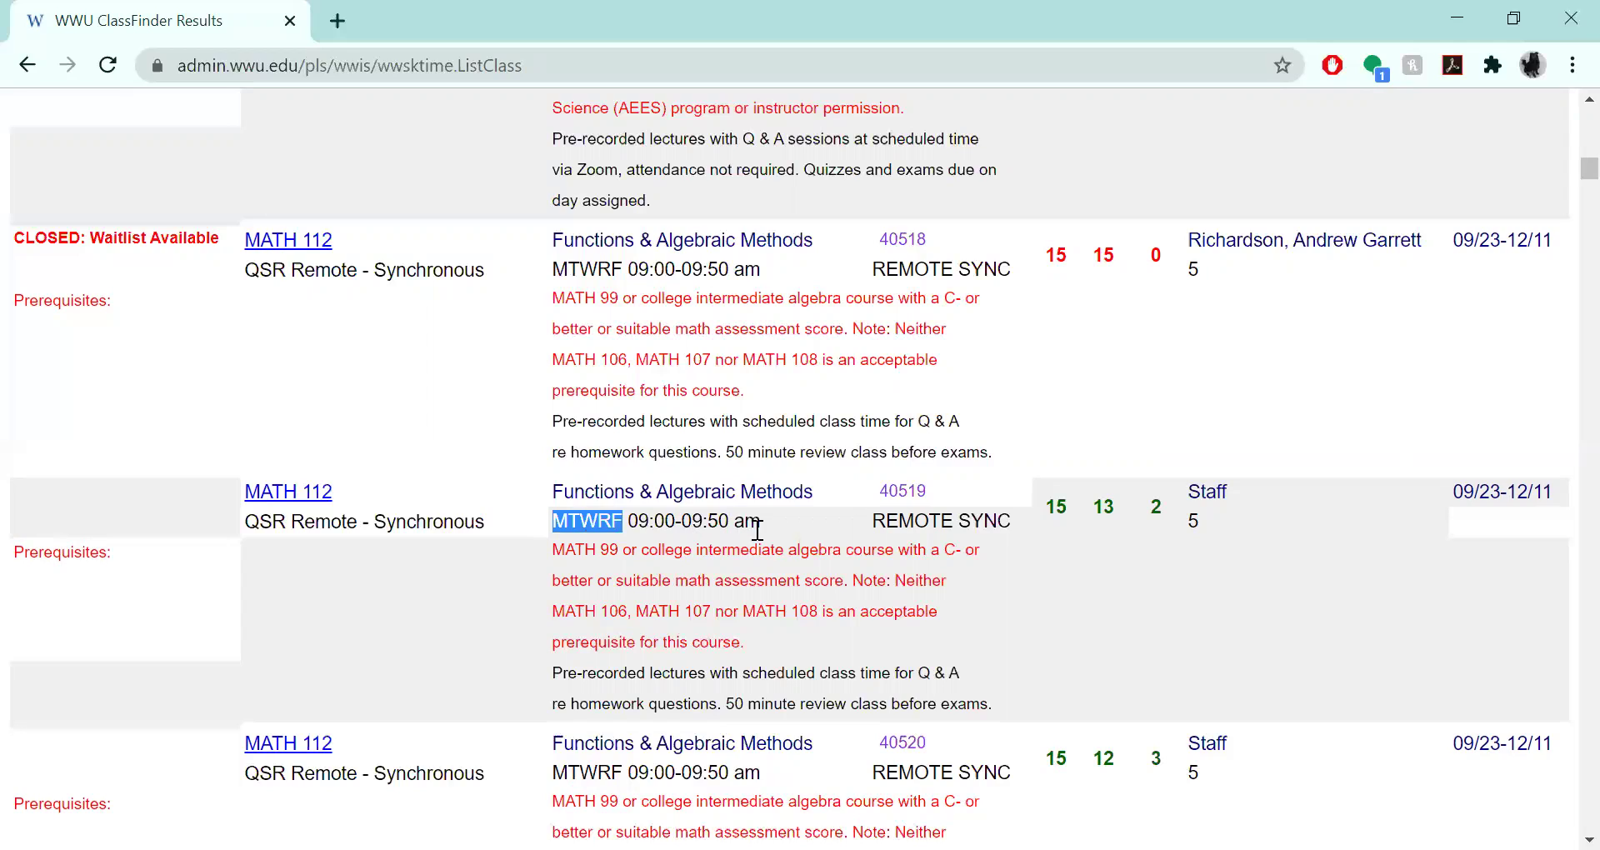
left_click(1099, 594)
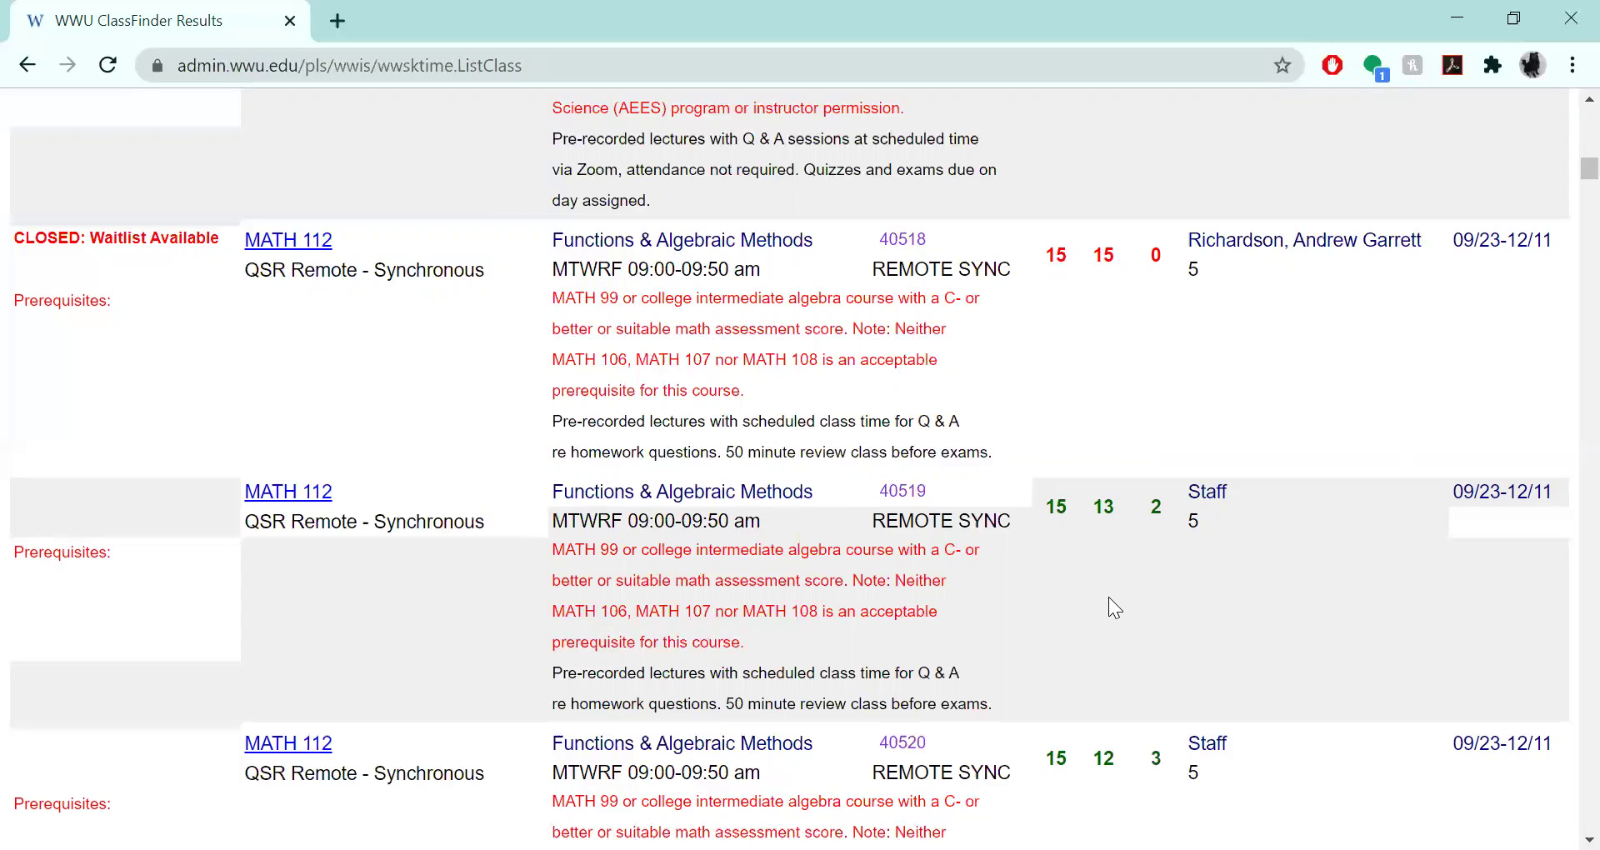
left_click_drag(854, 520, 1001, 532)
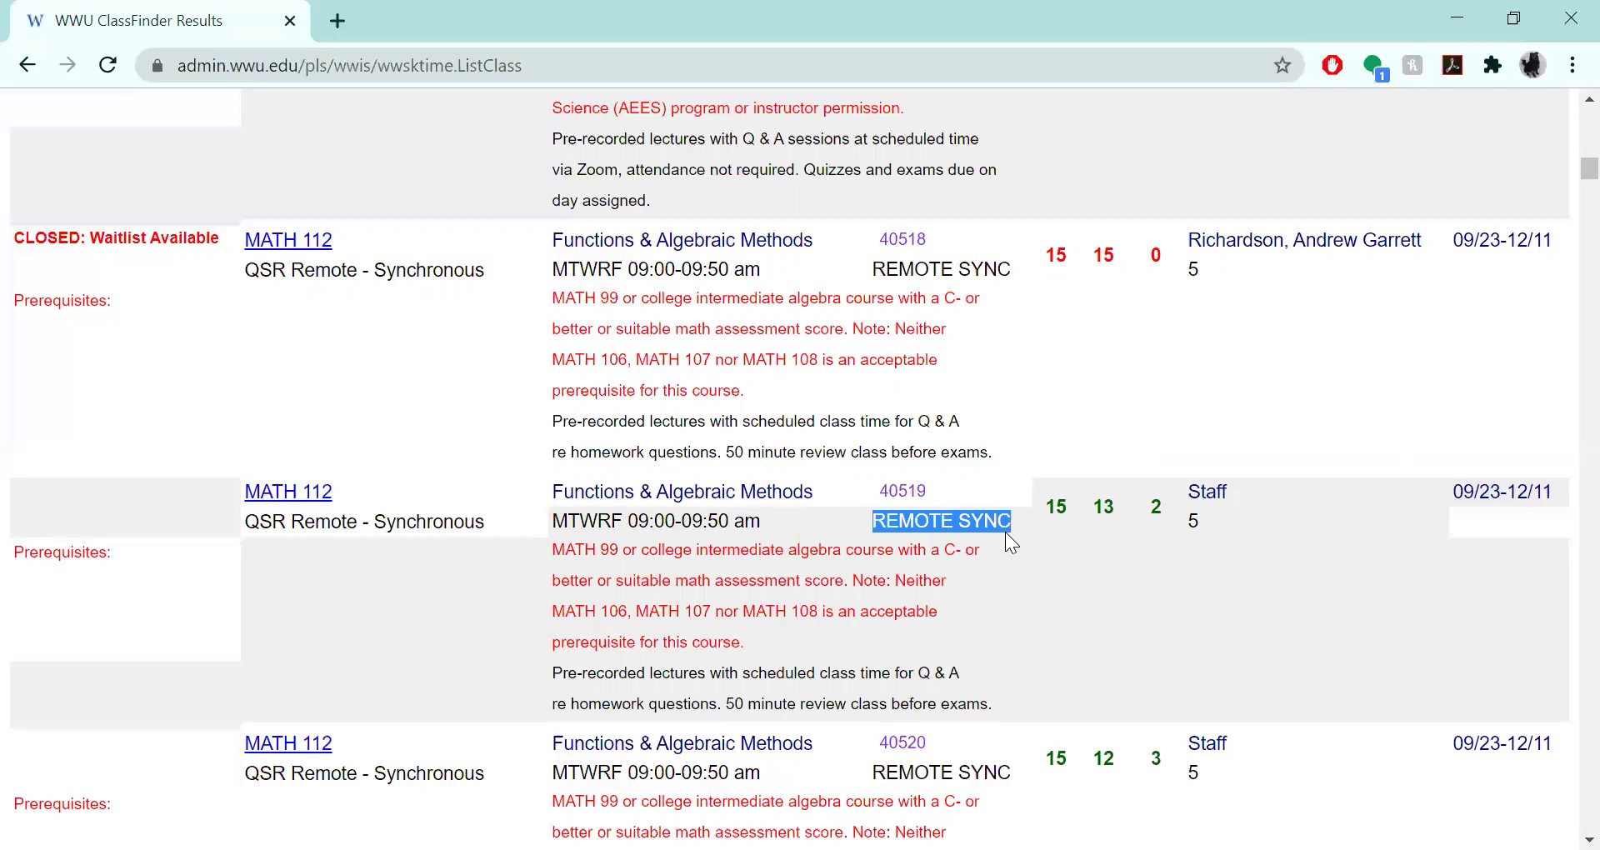
left_click(1125, 609)
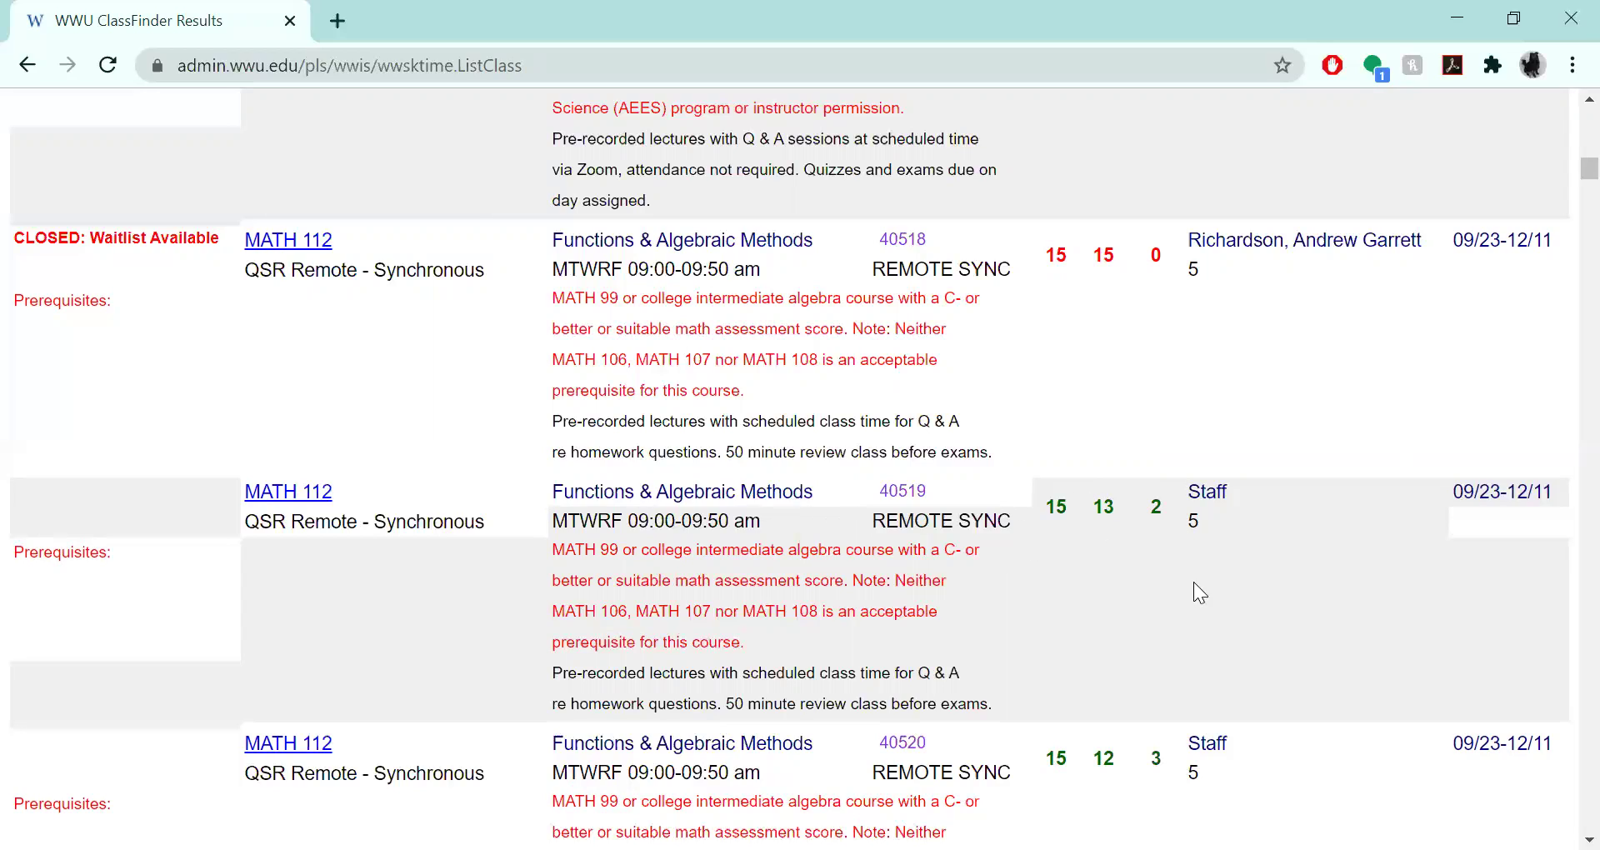
Step: Check the credits of the MATH 112 section with CRN 40519, add it to the Scratch Sheet and return to the ClassFinder search form
double_click(1192, 522)
left_click(1359, 356)
scroll(1254, 445, "up", 3)
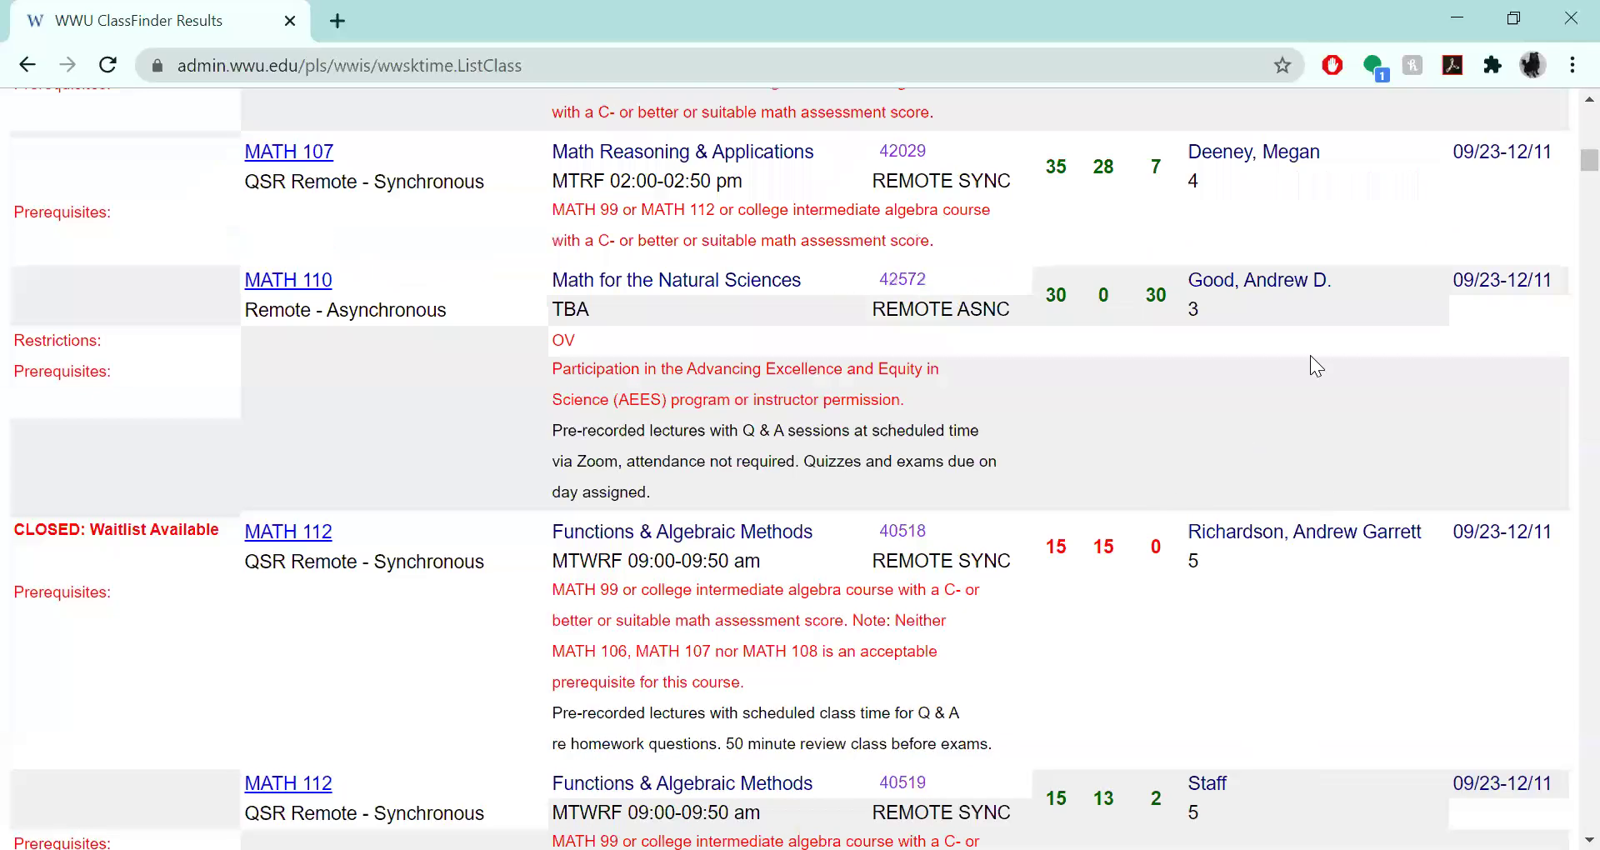
scroll(1164, 392, "down", 3)
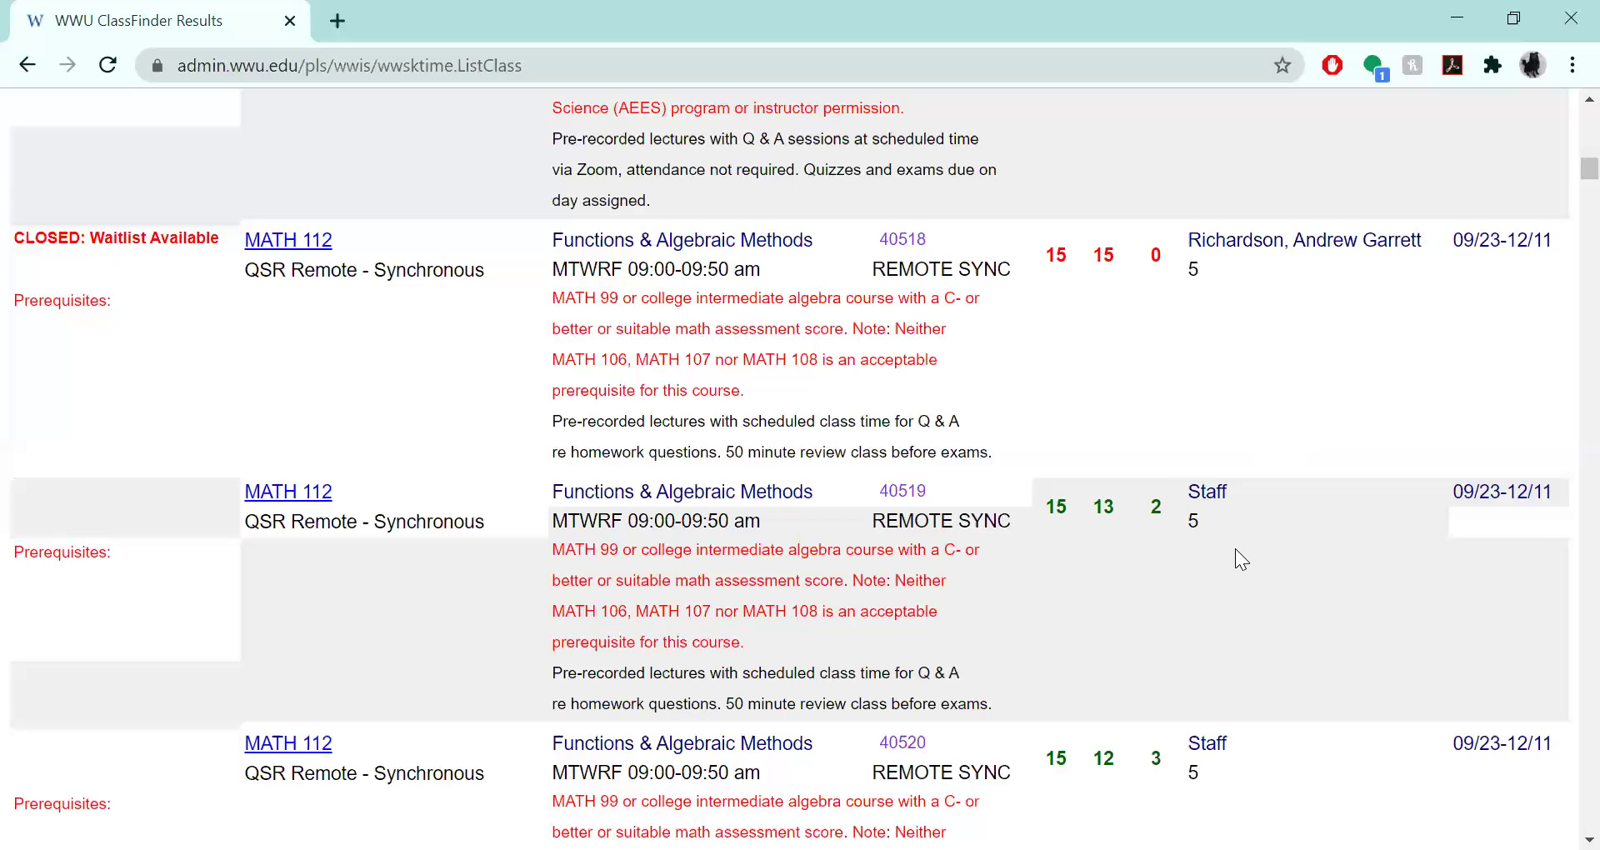
scroll(542, 573, "down", 3)
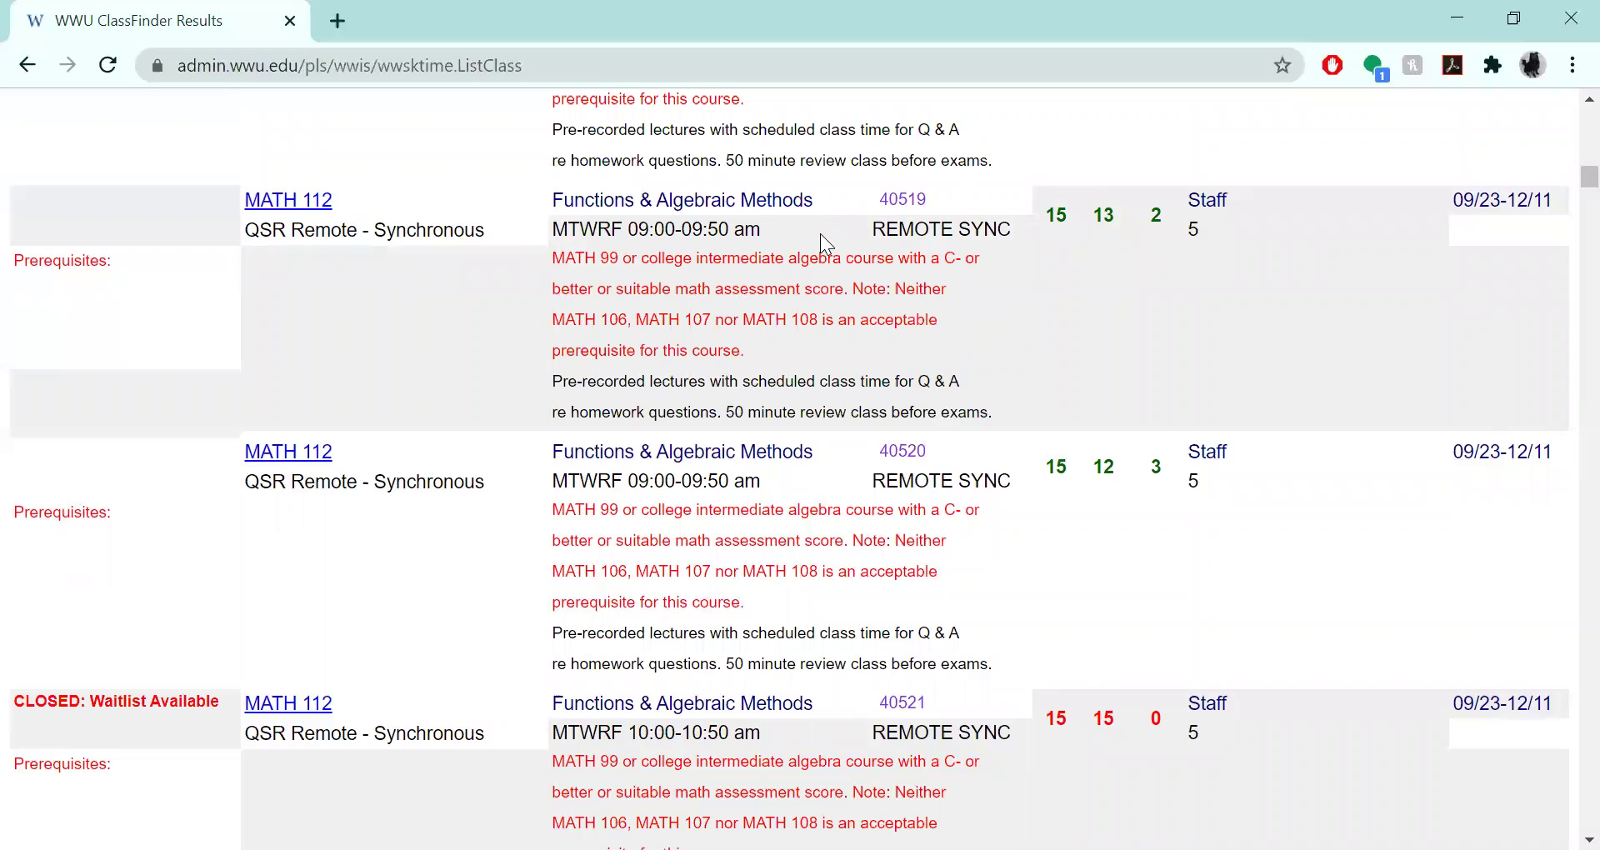
left_click(904, 204)
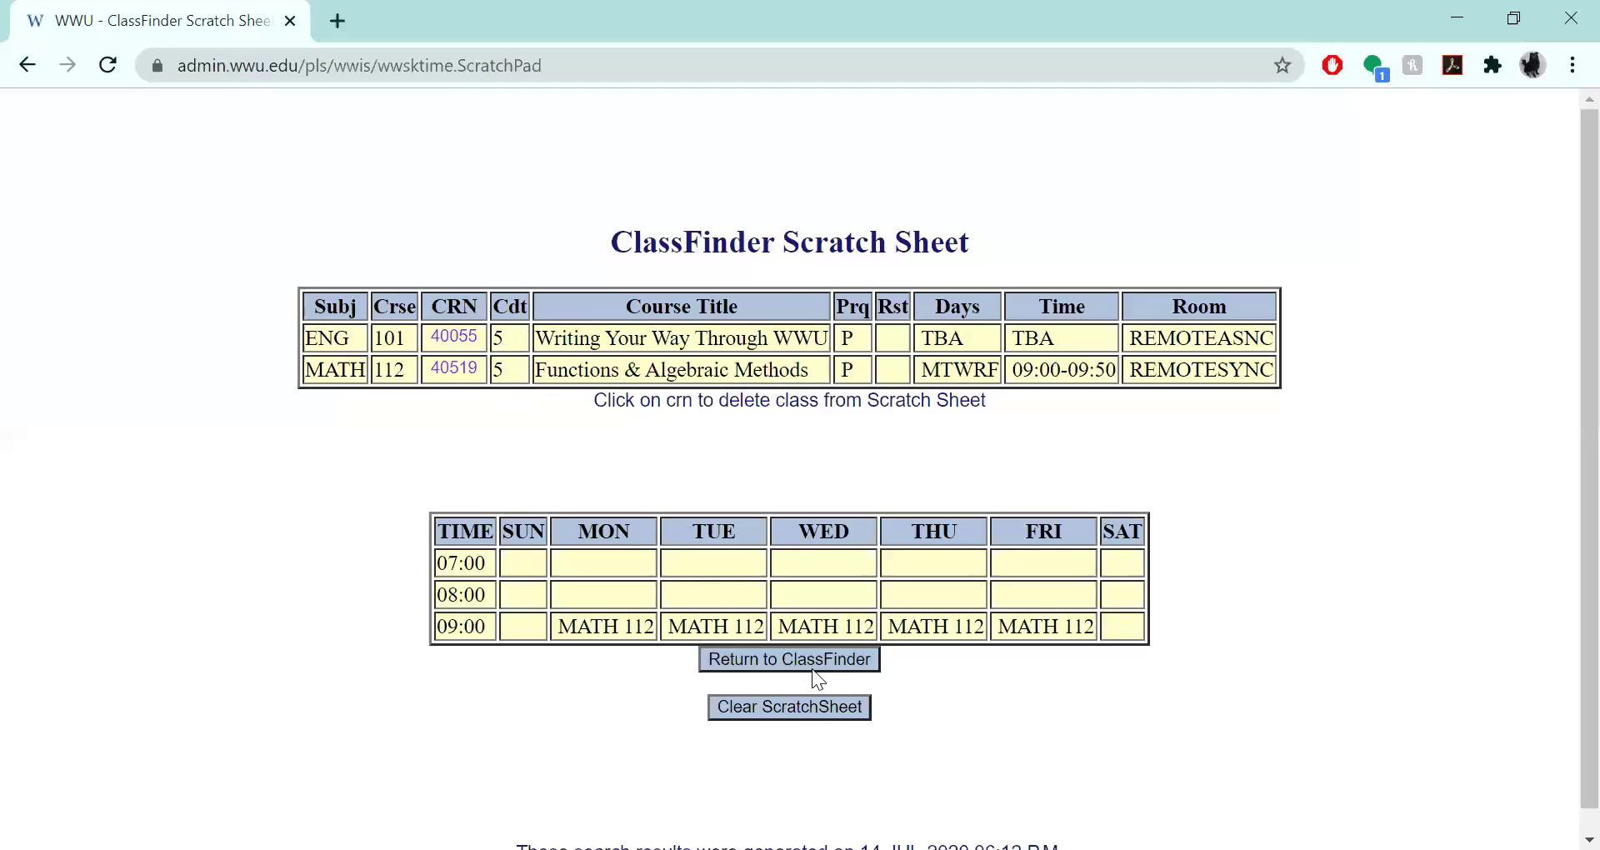
left_click(792, 653)
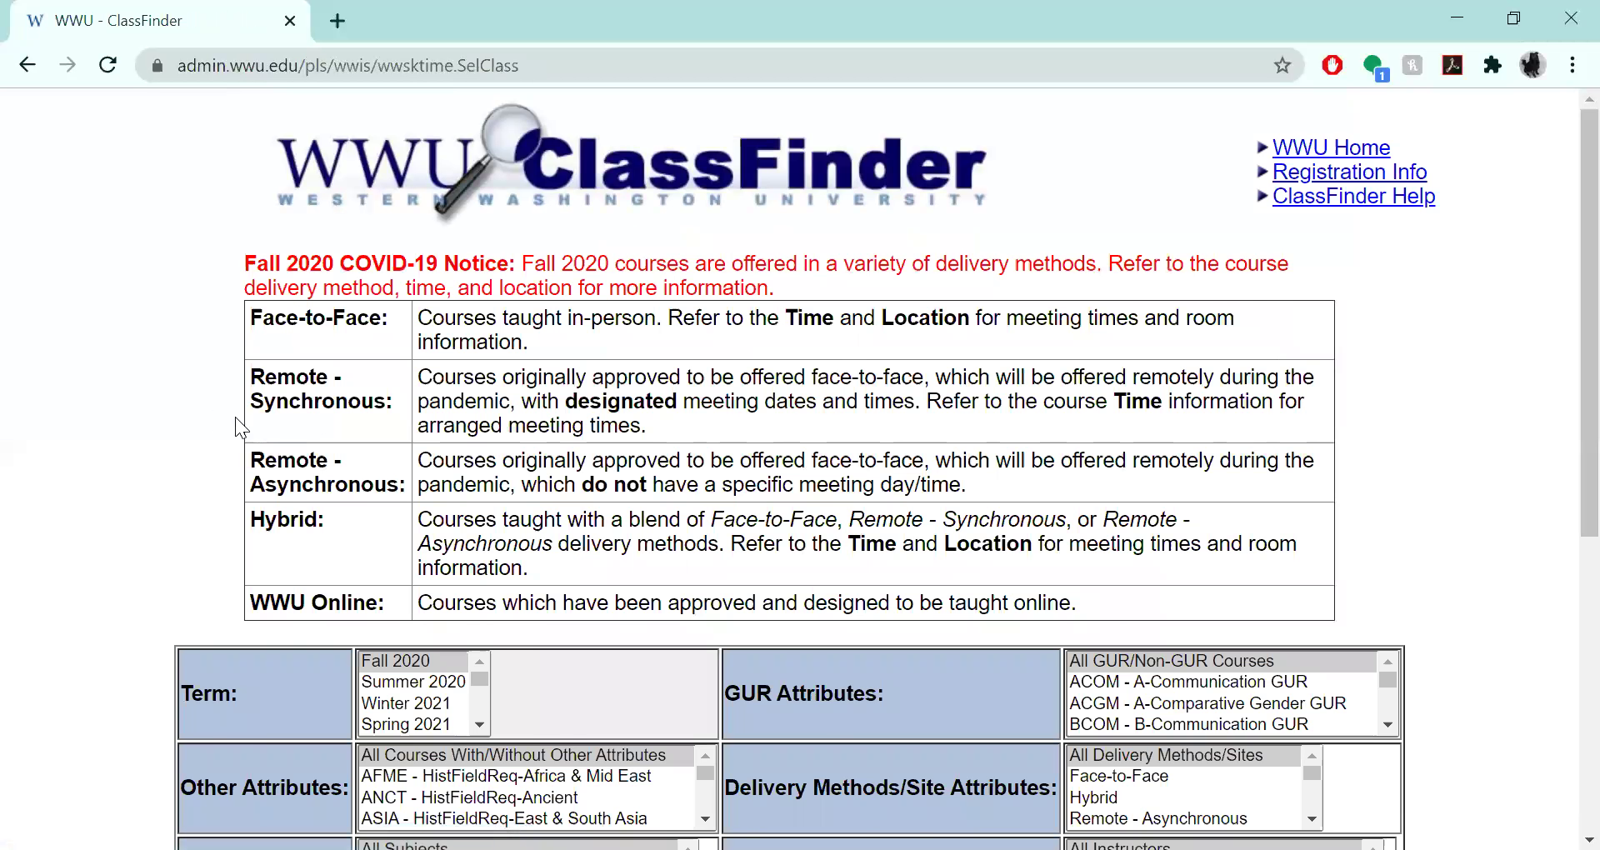
Step: Keep All GUR/Non-GUR Courses, select GEOL - Geology as the subject and run the Fall 2020 search
scroll(235, 418, "down", 6)
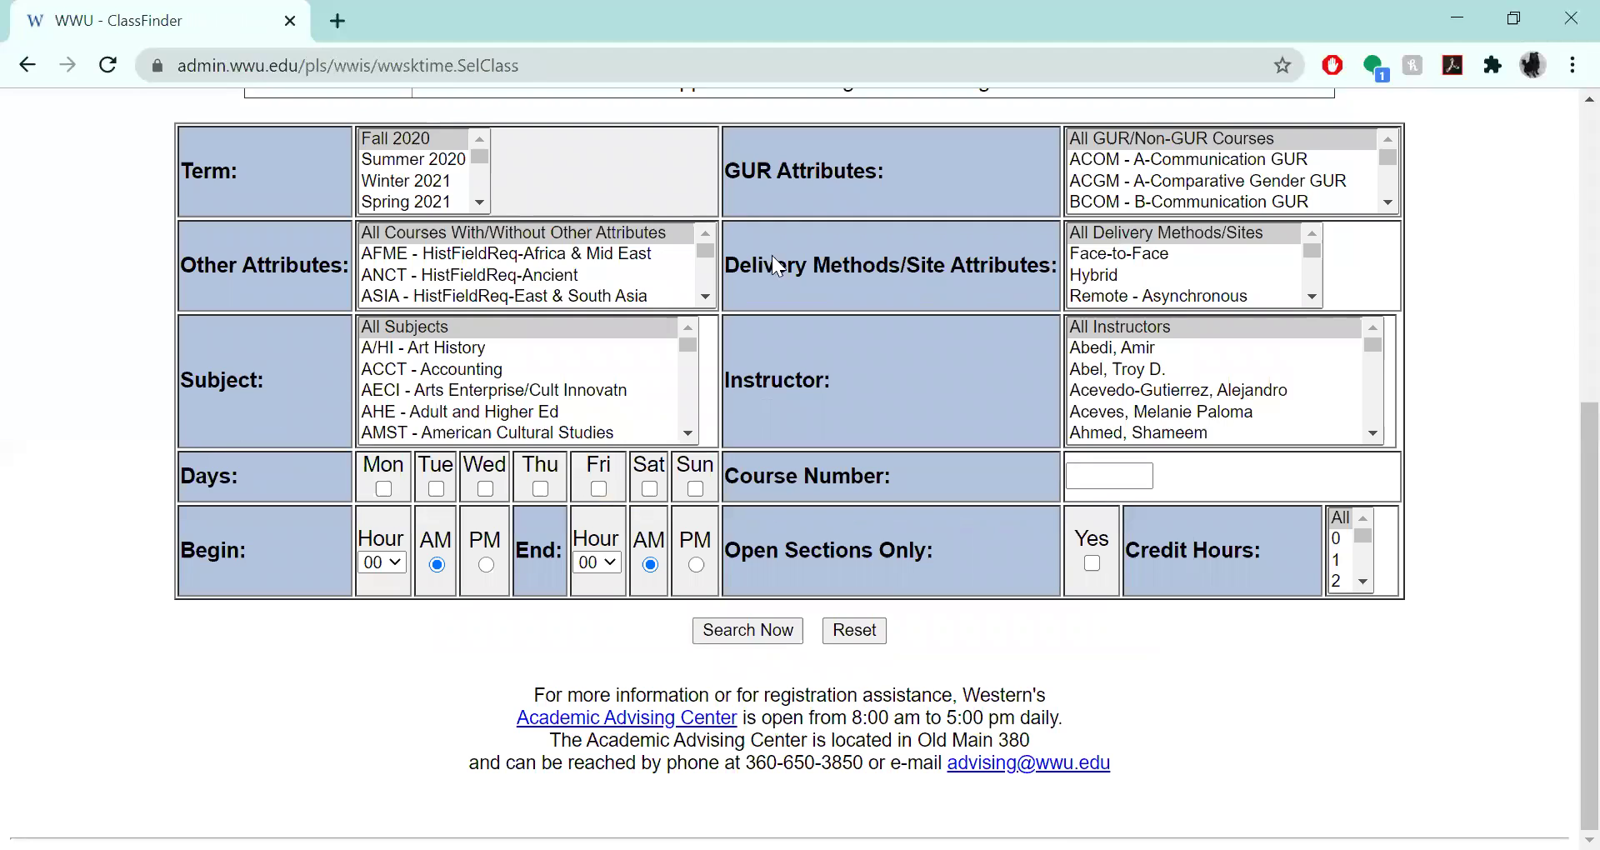
left_click_drag(1391, 156, 1394, 180)
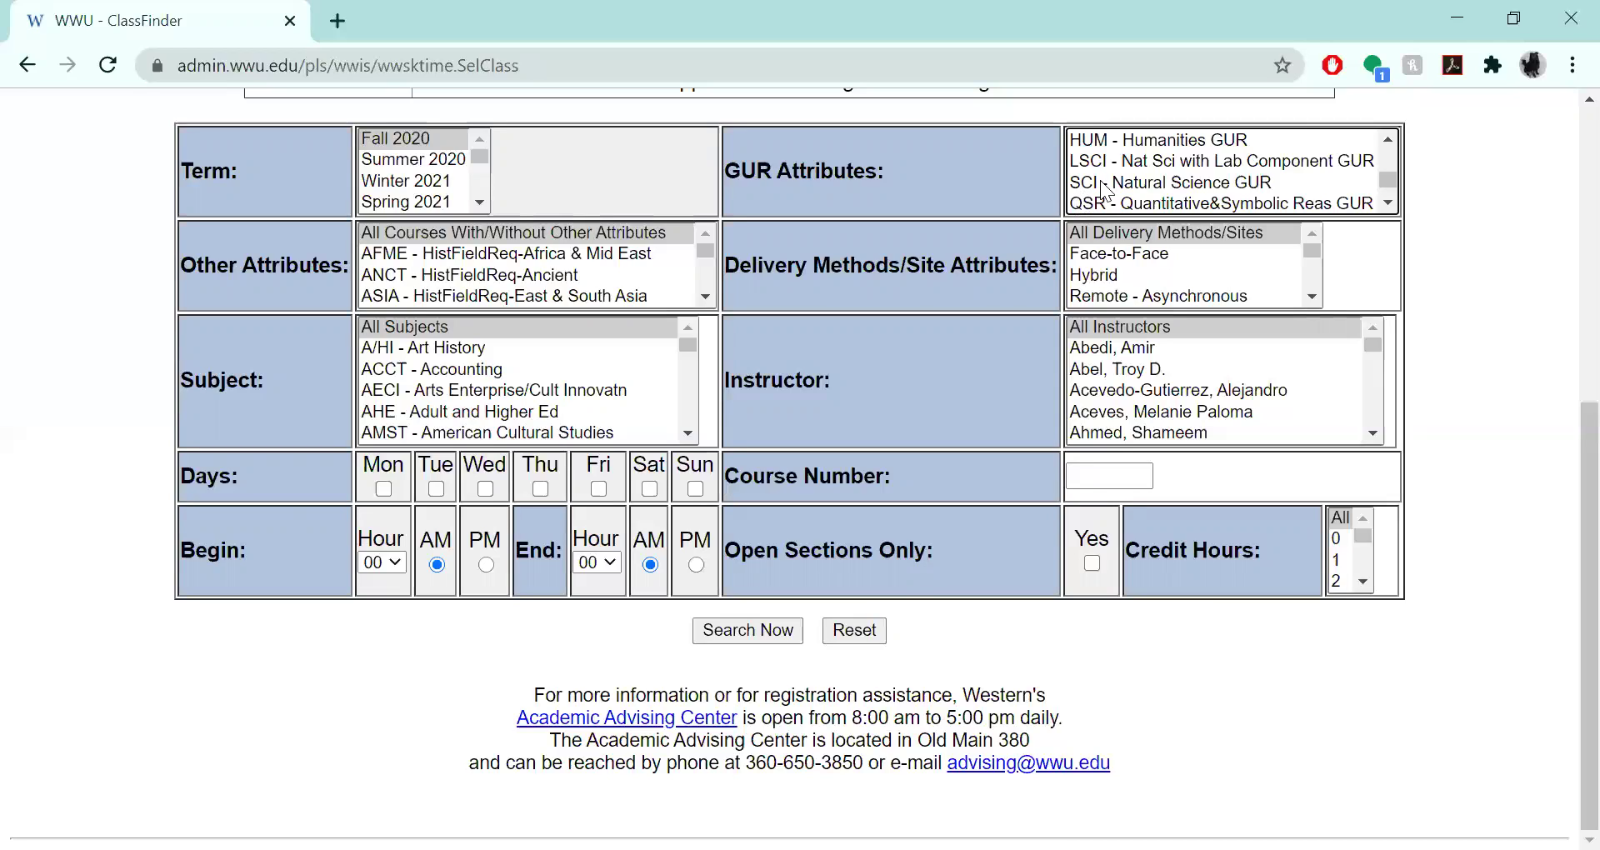
scroll(1208, 170, "up", 5)
left_click(1207, 140)
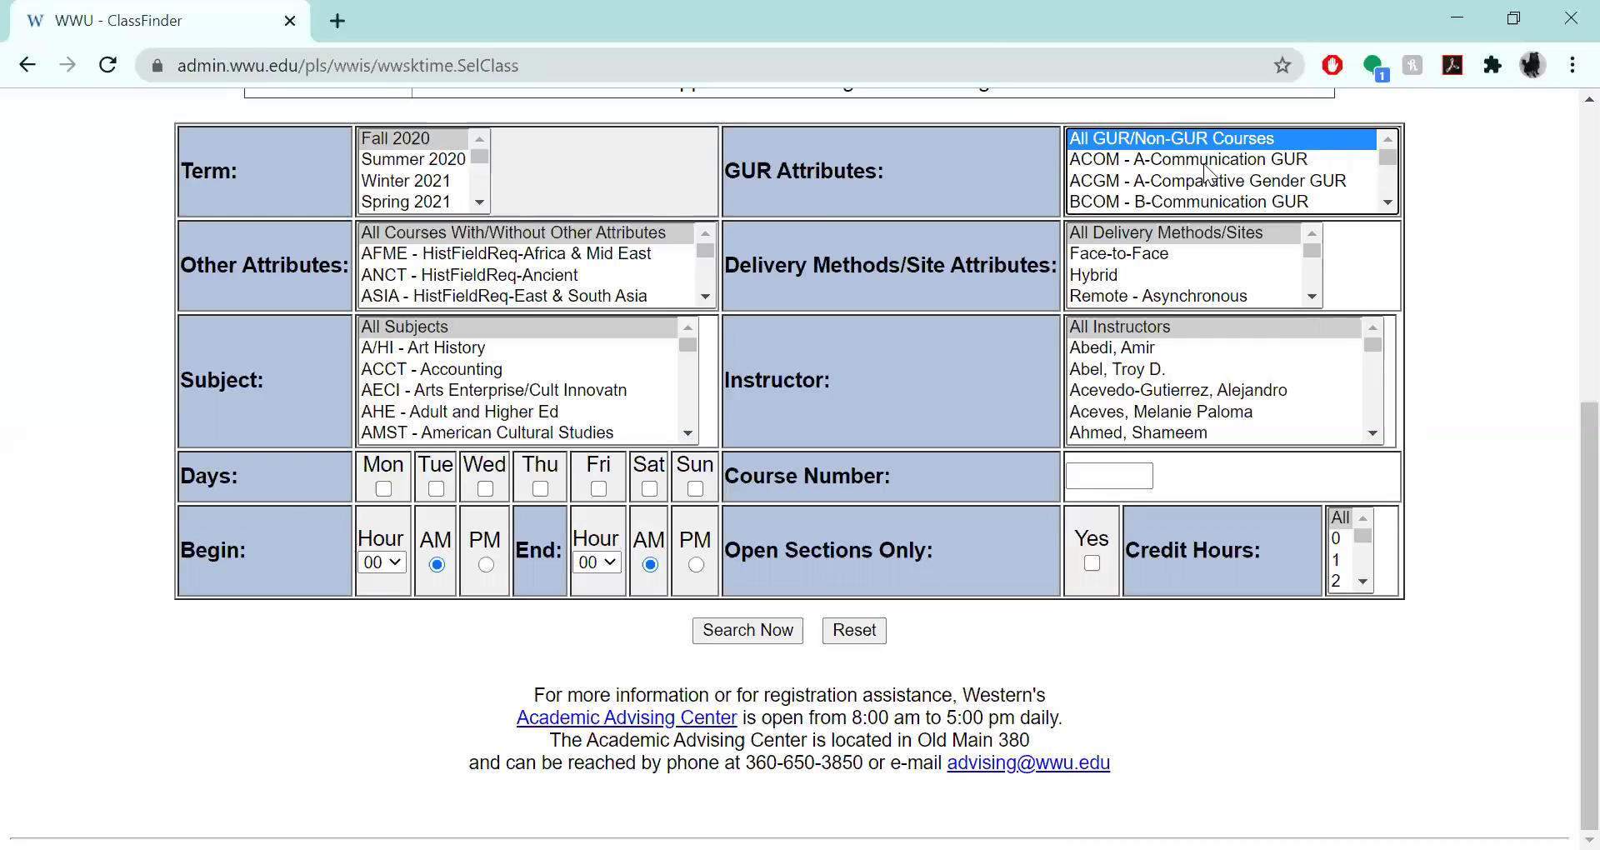
left_click(435, 329)
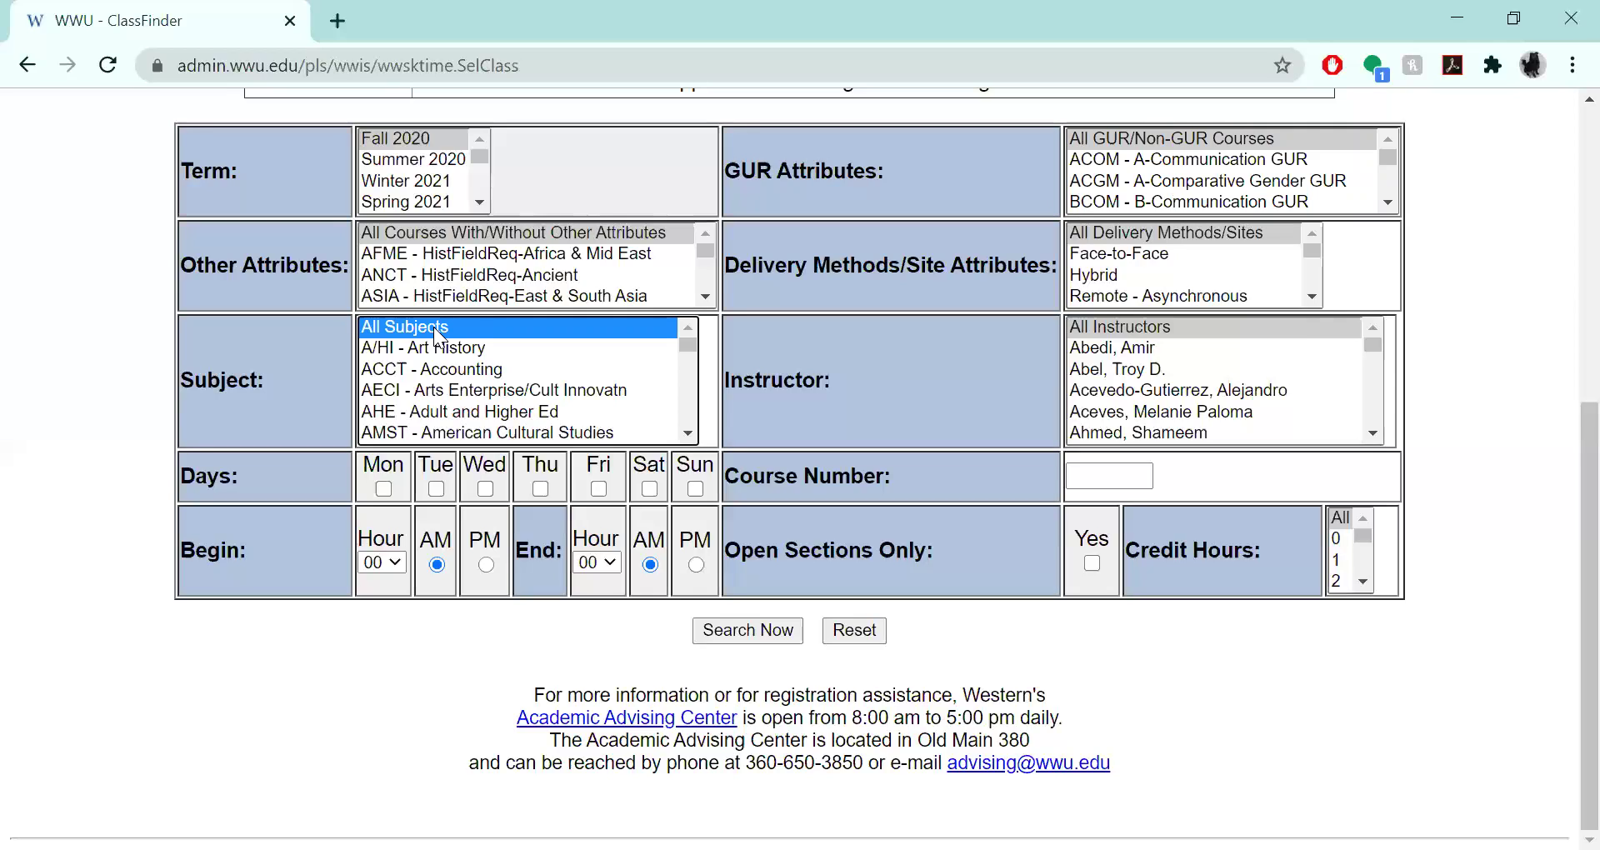
key("g")
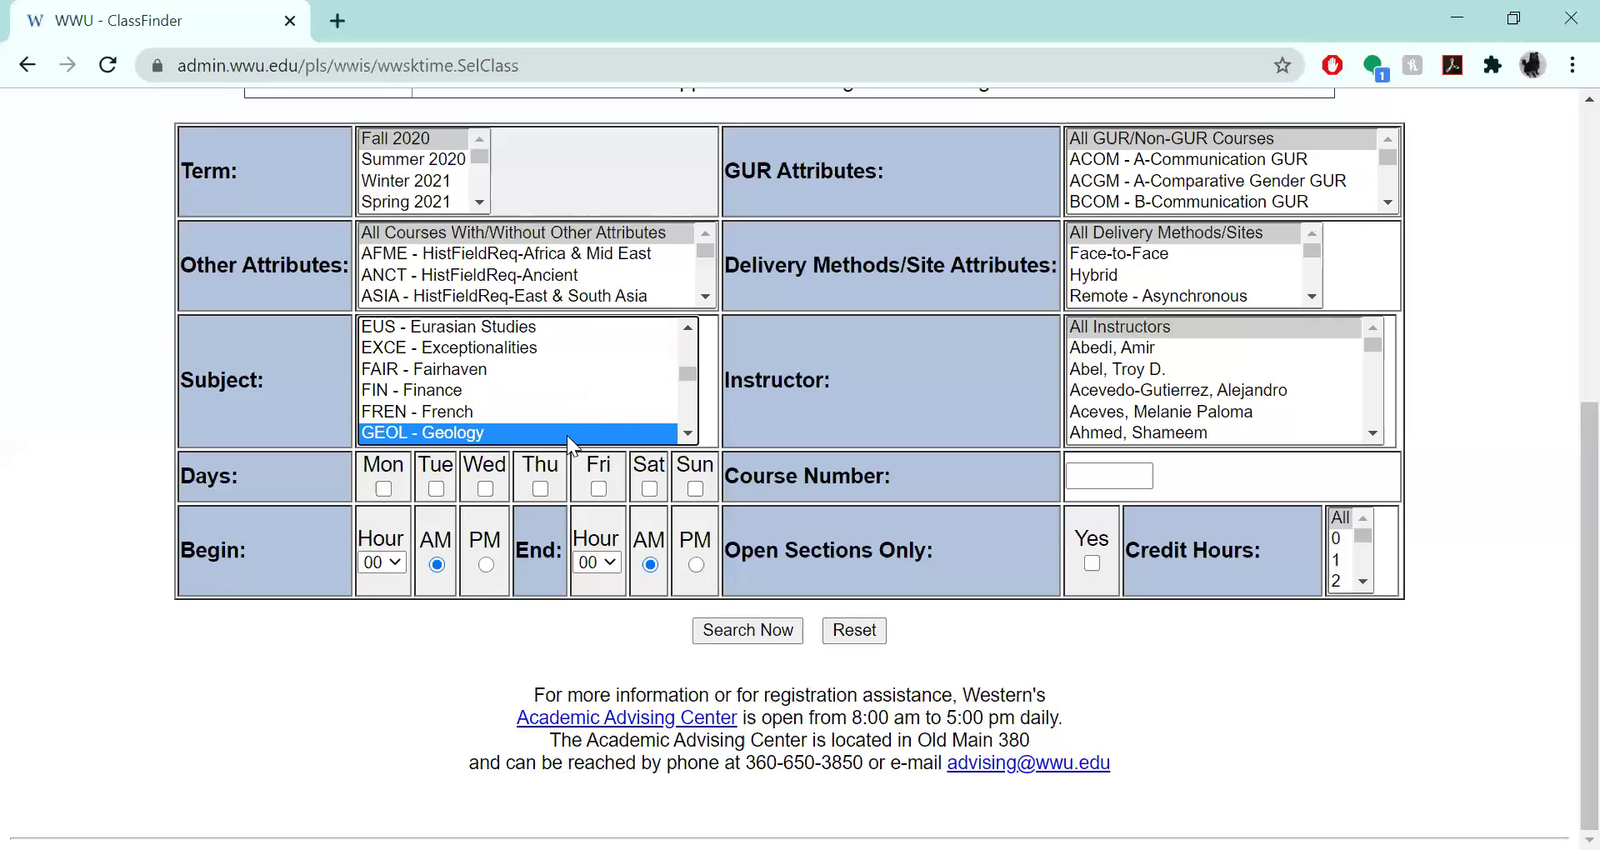
left_click(763, 628)
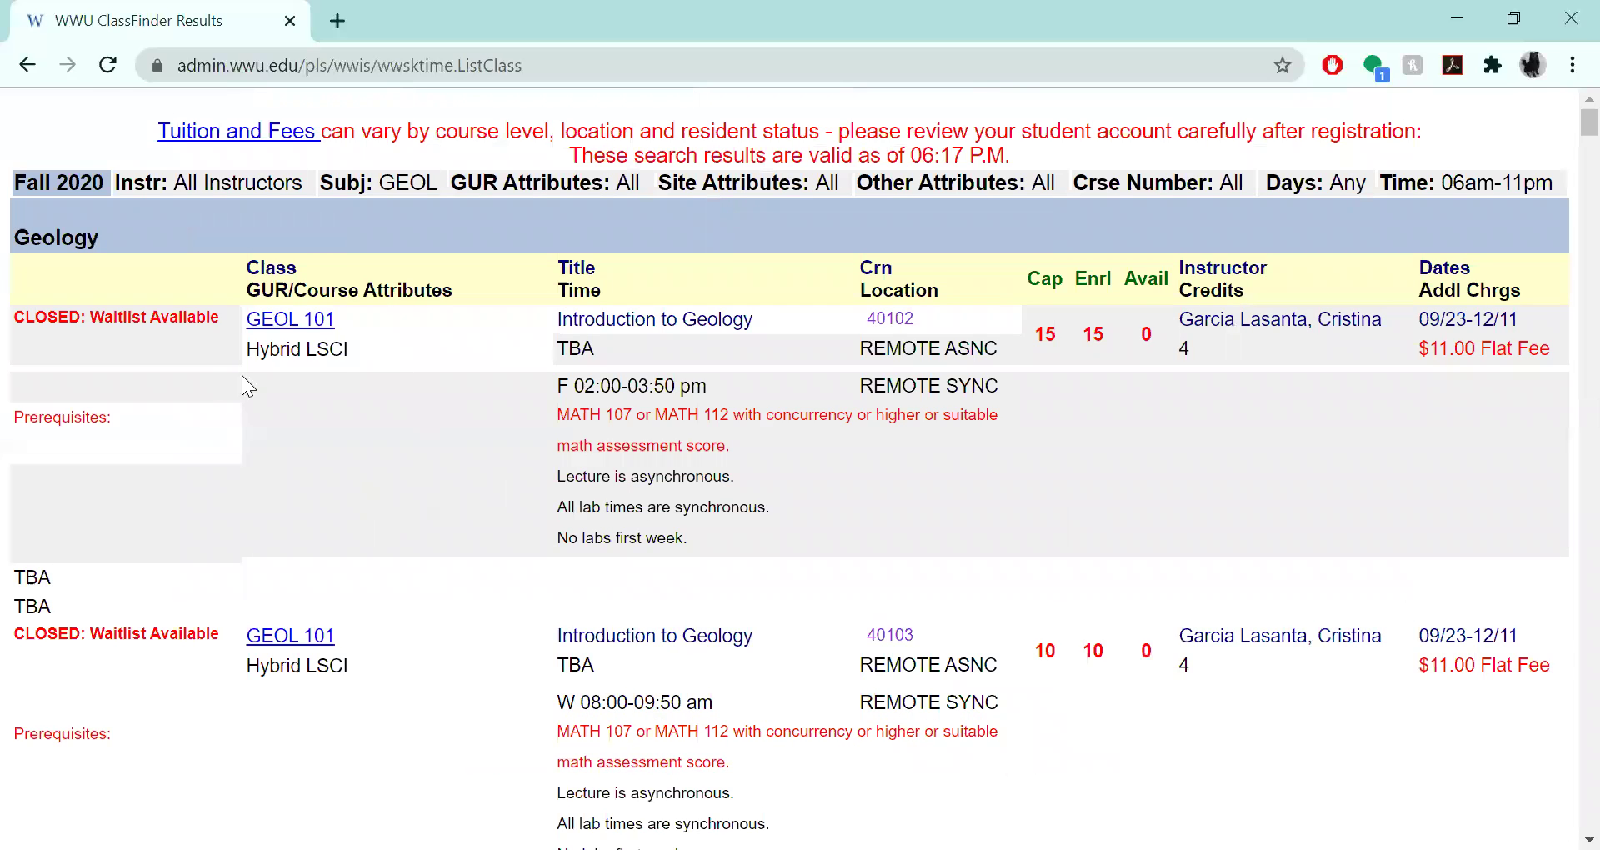
Step: Examine the delivery method, locations, lecture and lab times, prerequisites and enrollment figures of the GEOL 101 section with CRN 40102
left_click_drag(237, 355, 308, 367)
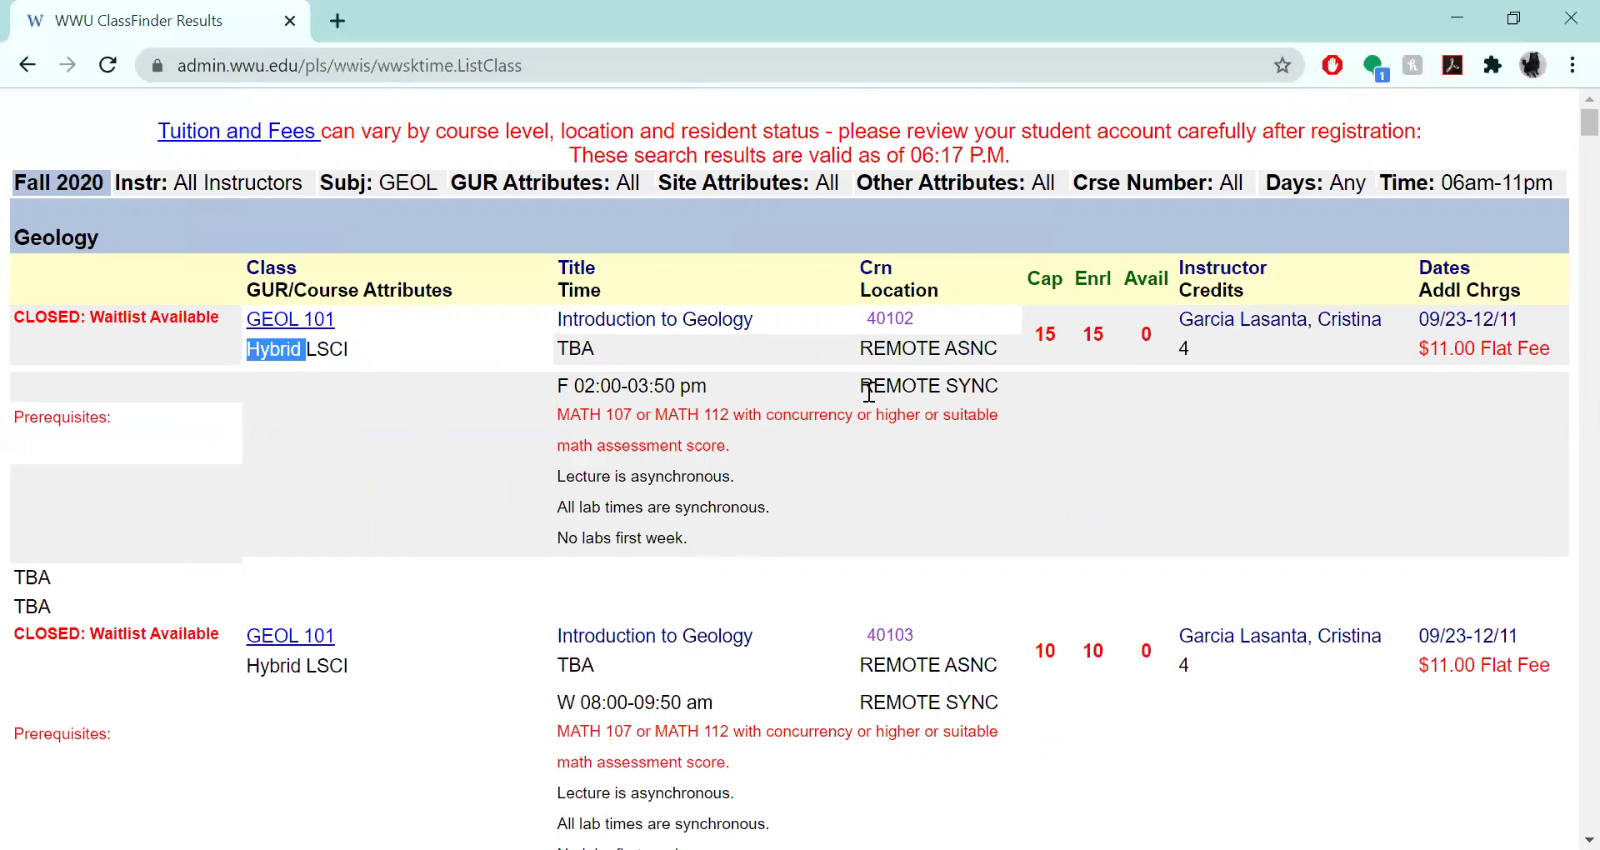
left_click_drag(860, 386, 999, 387)
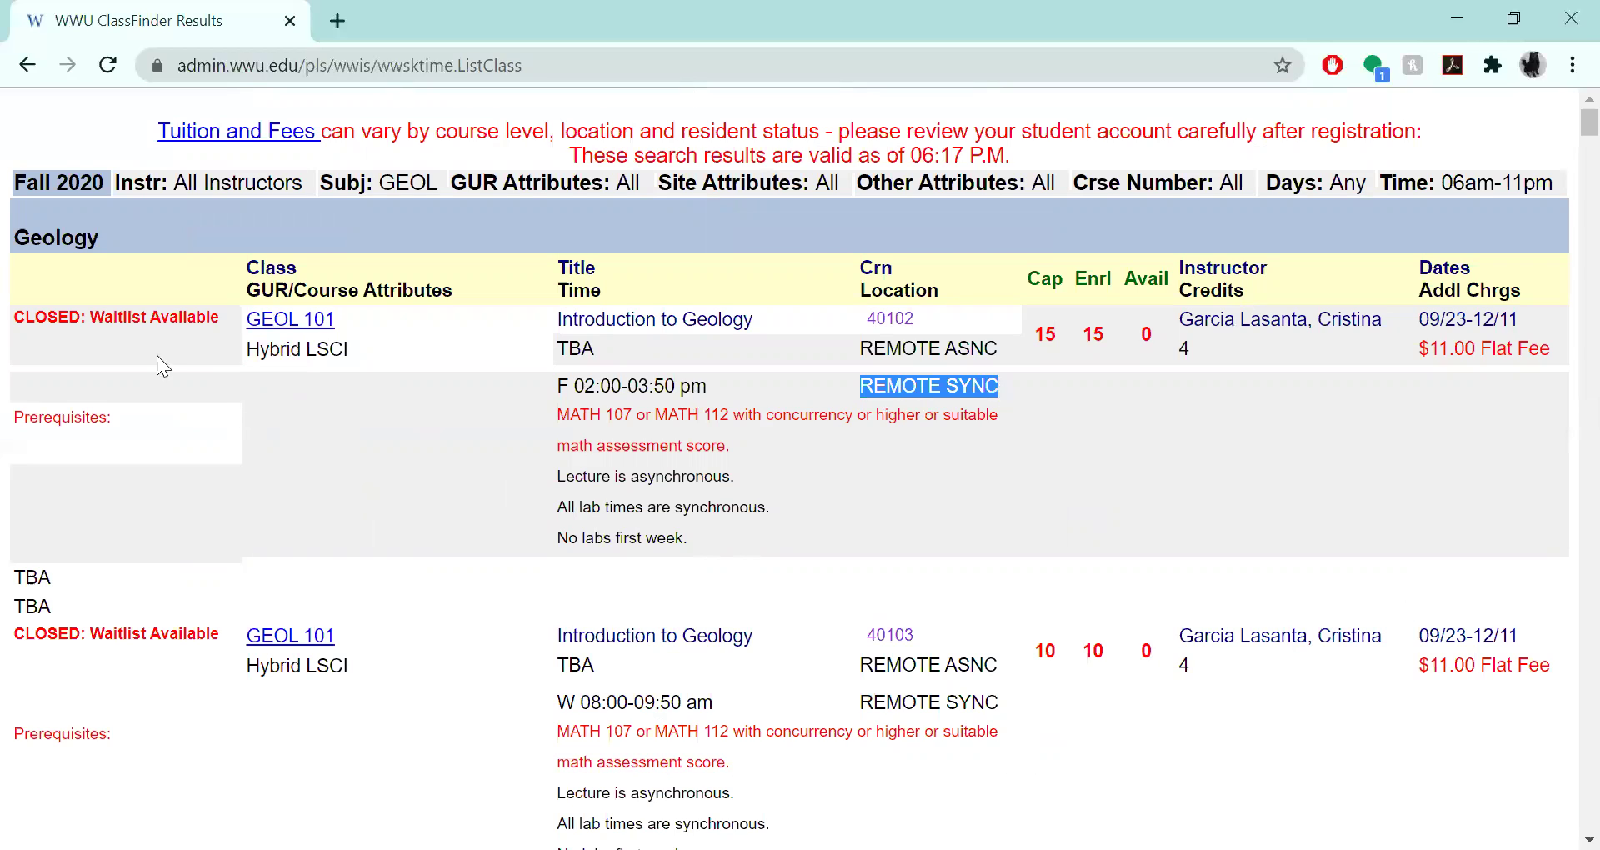
left_click_drag(860, 349, 1001, 349)
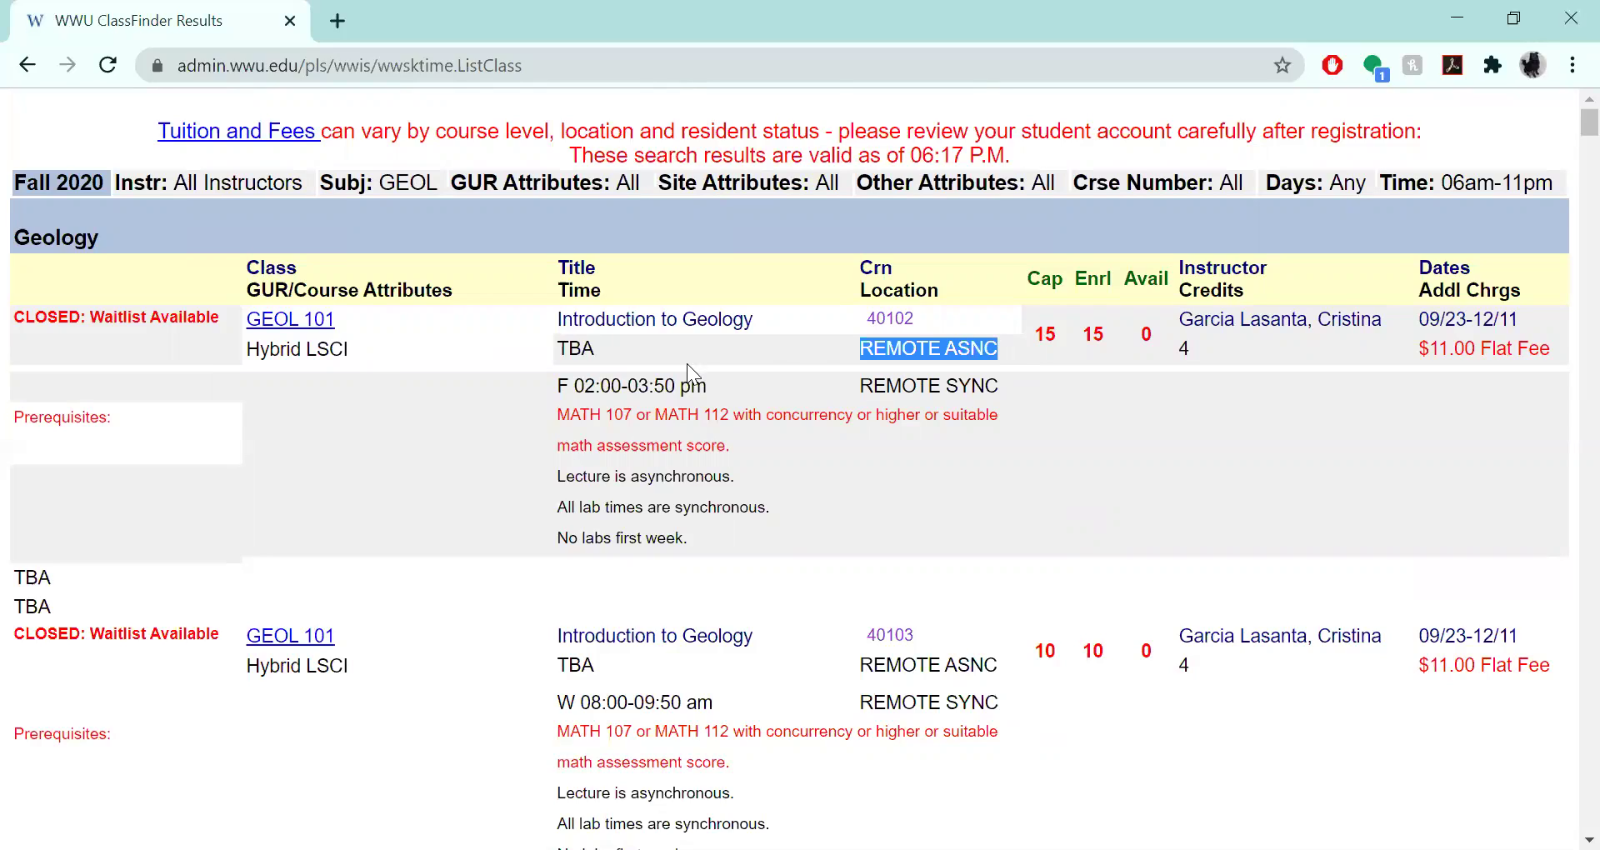
left_click(547, 350)
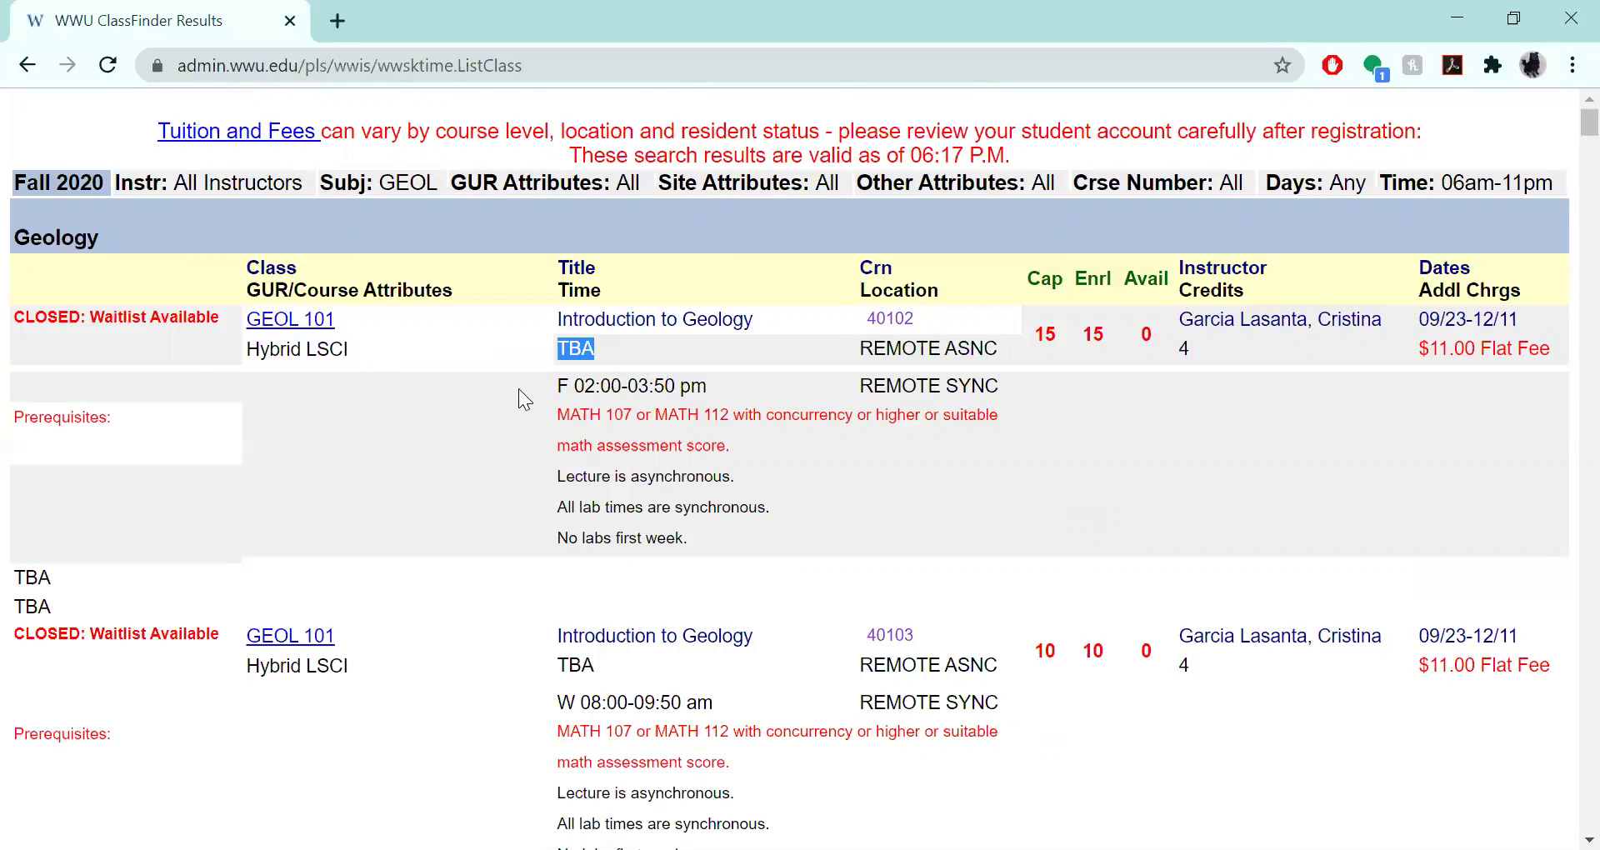
left_click_drag(554, 387, 737, 388)
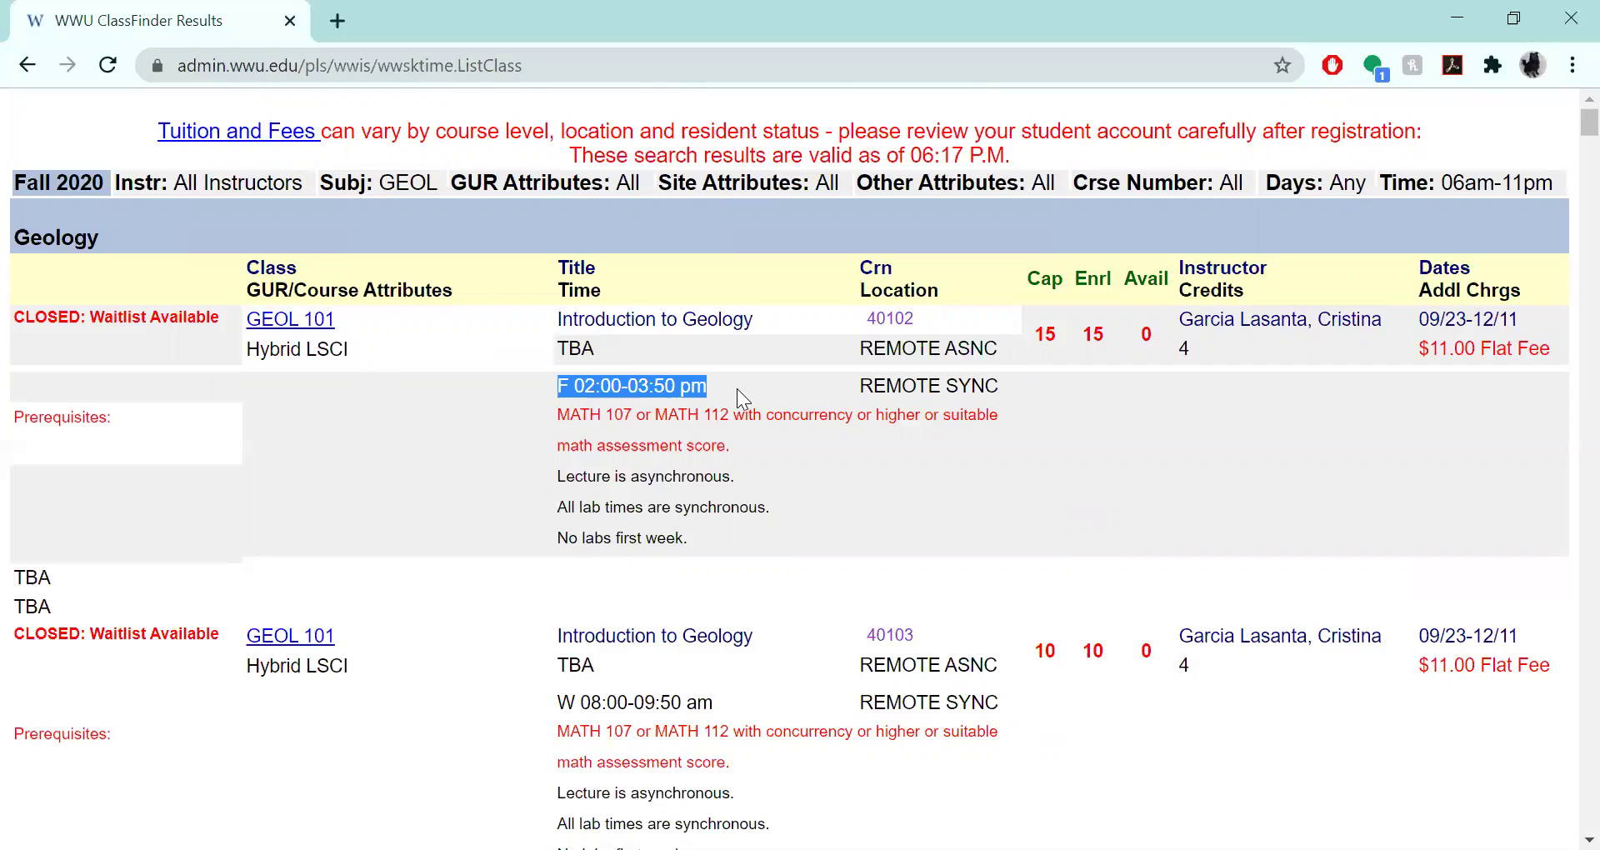
left_click(1136, 406)
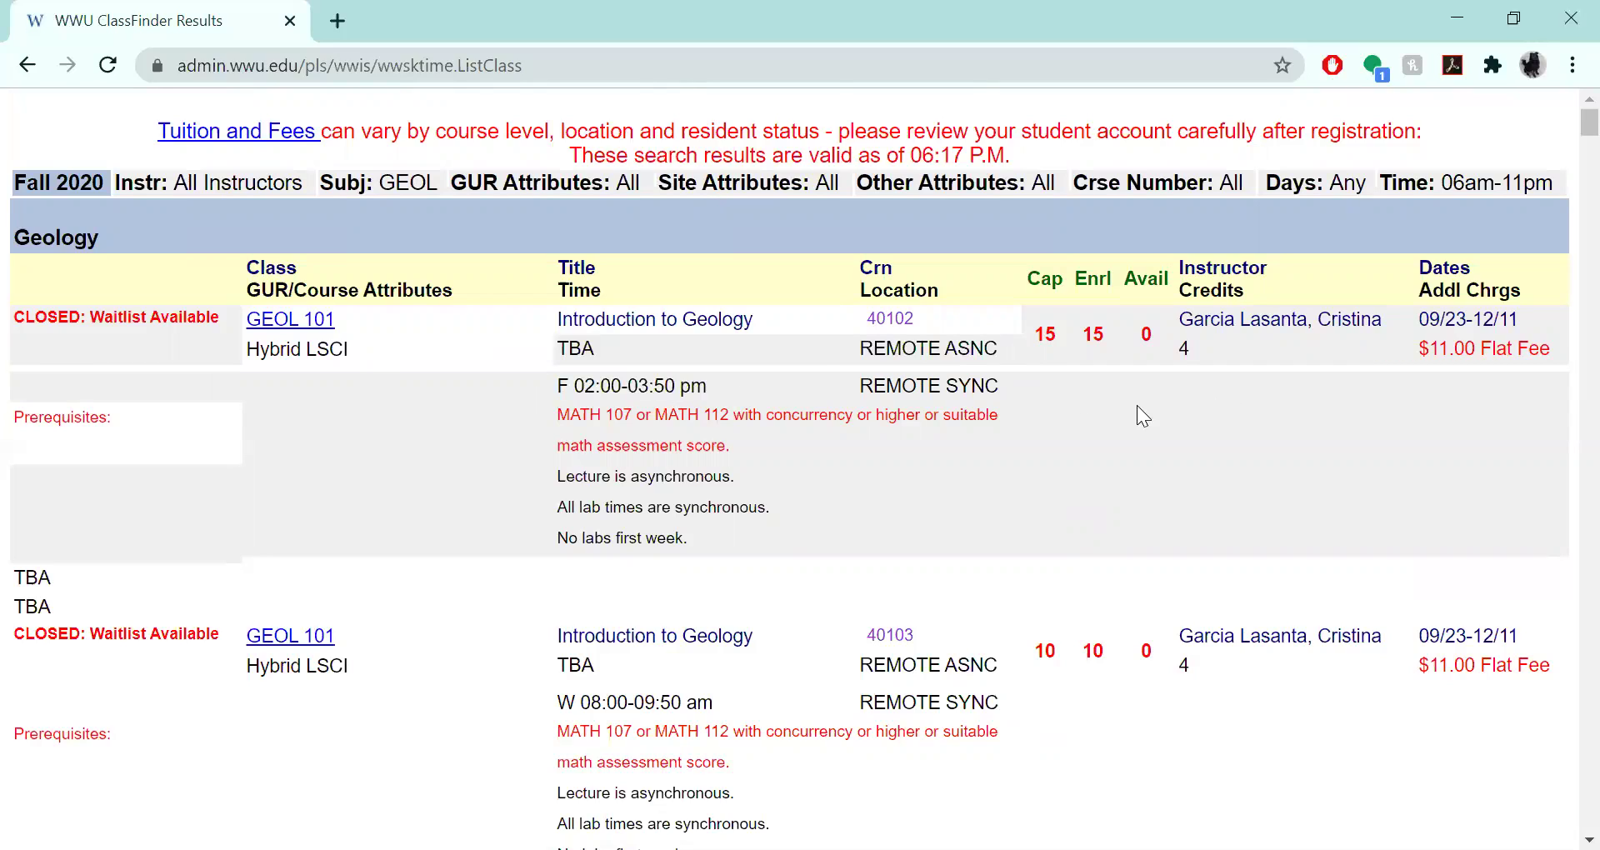
left_click_drag(1032, 390, 861, 406)
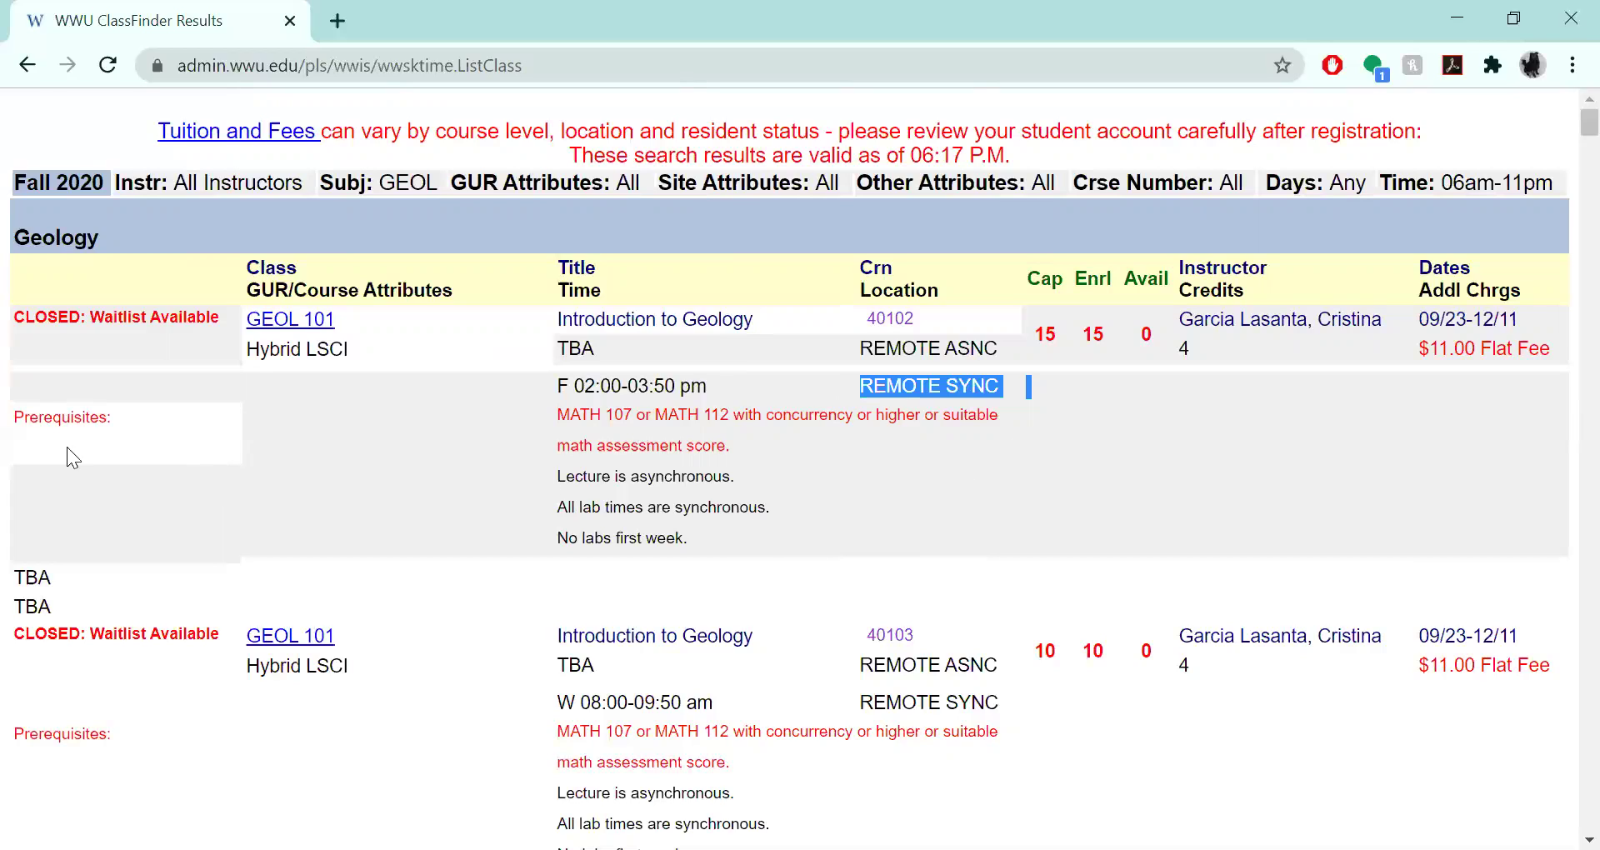
left_click(545, 419)
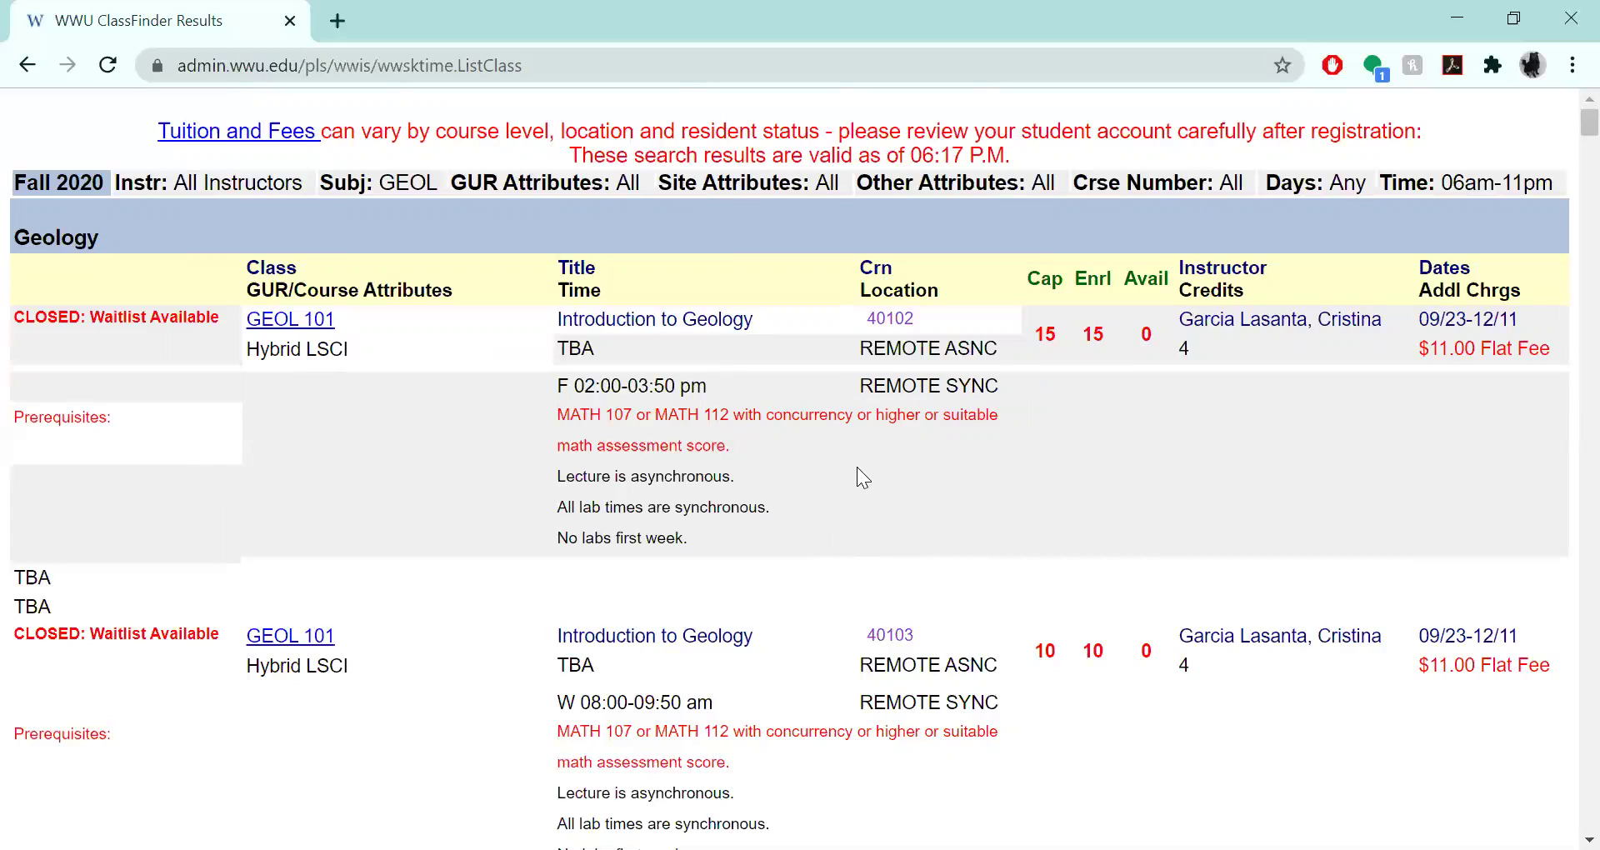
left_click_drag(767, 421, 855, 424)
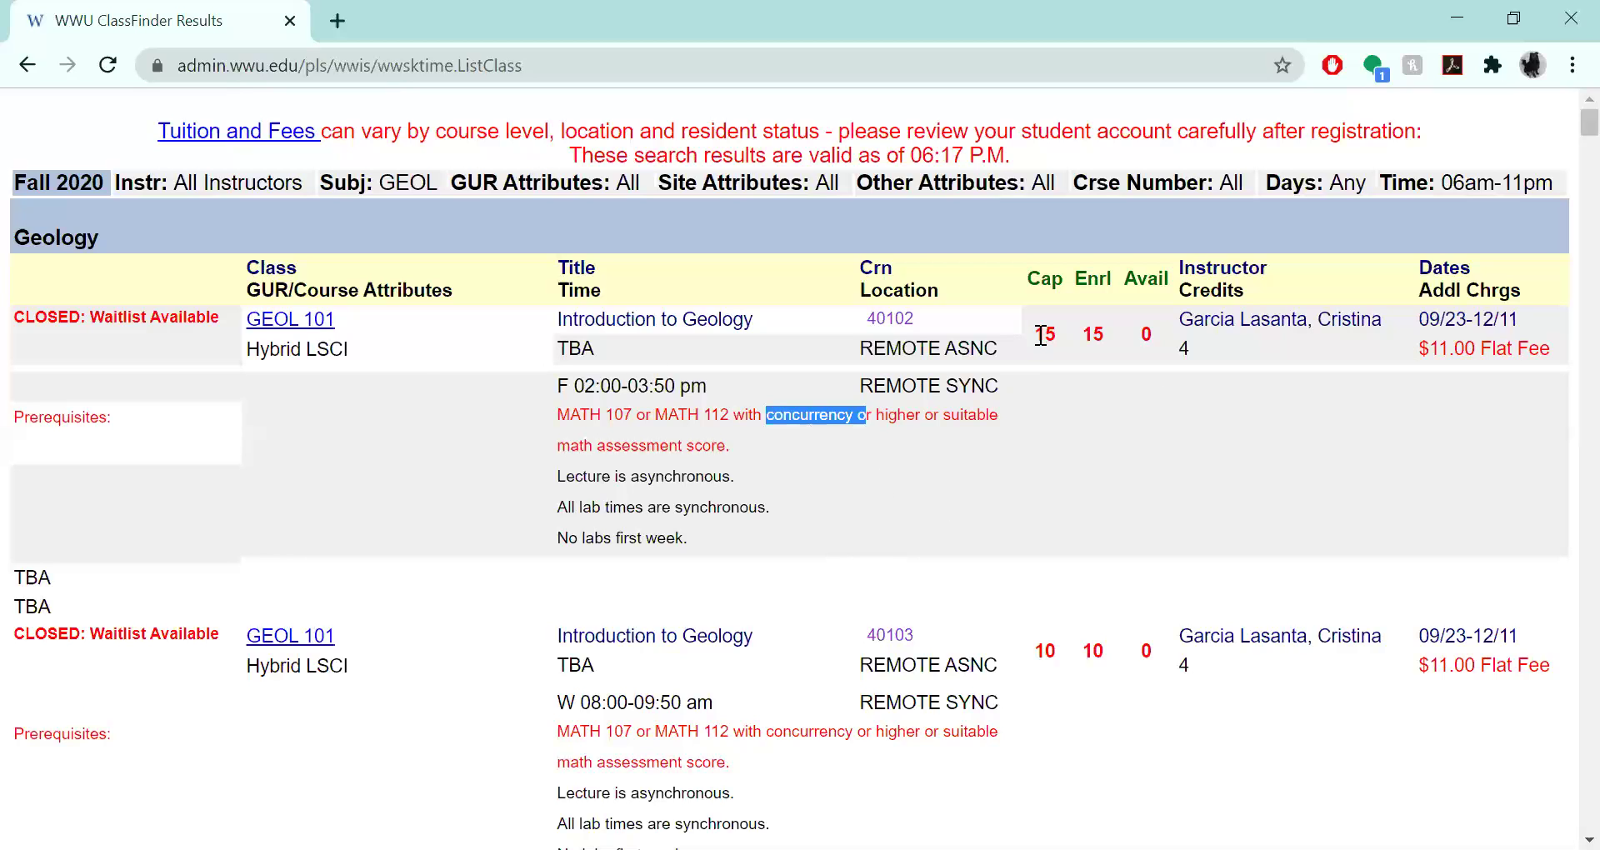
left_click_drag(1034, 331, 1135, 340)
Step: Look through the Fall 2020 Geology results for a GEOL 101 section with available seats
scroll(788, 387, "down", 7)
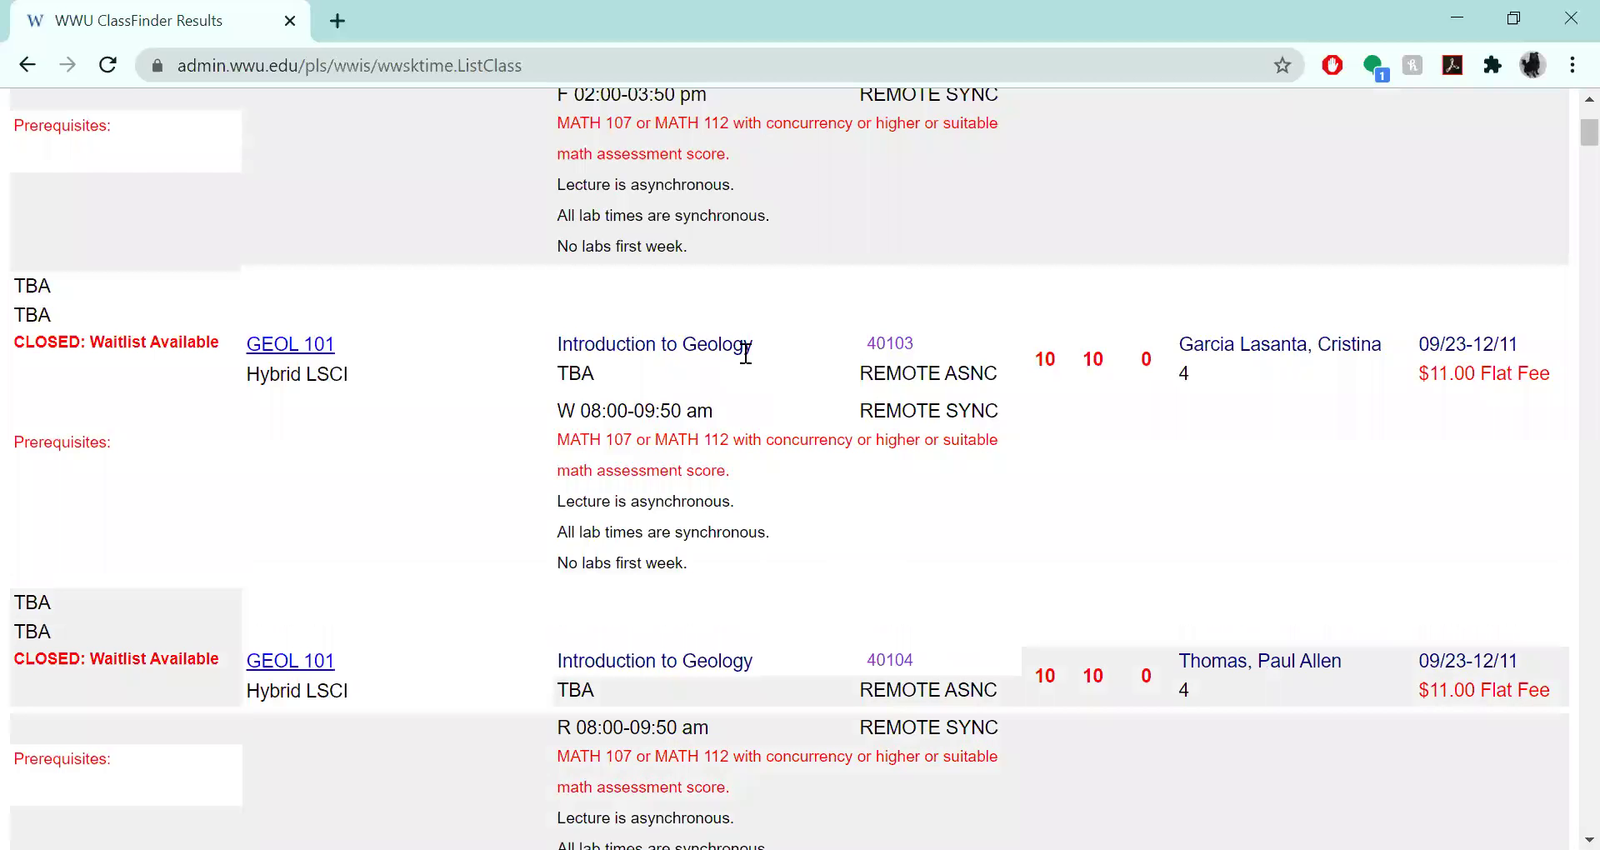
scroll(746, 354, "down", 10)
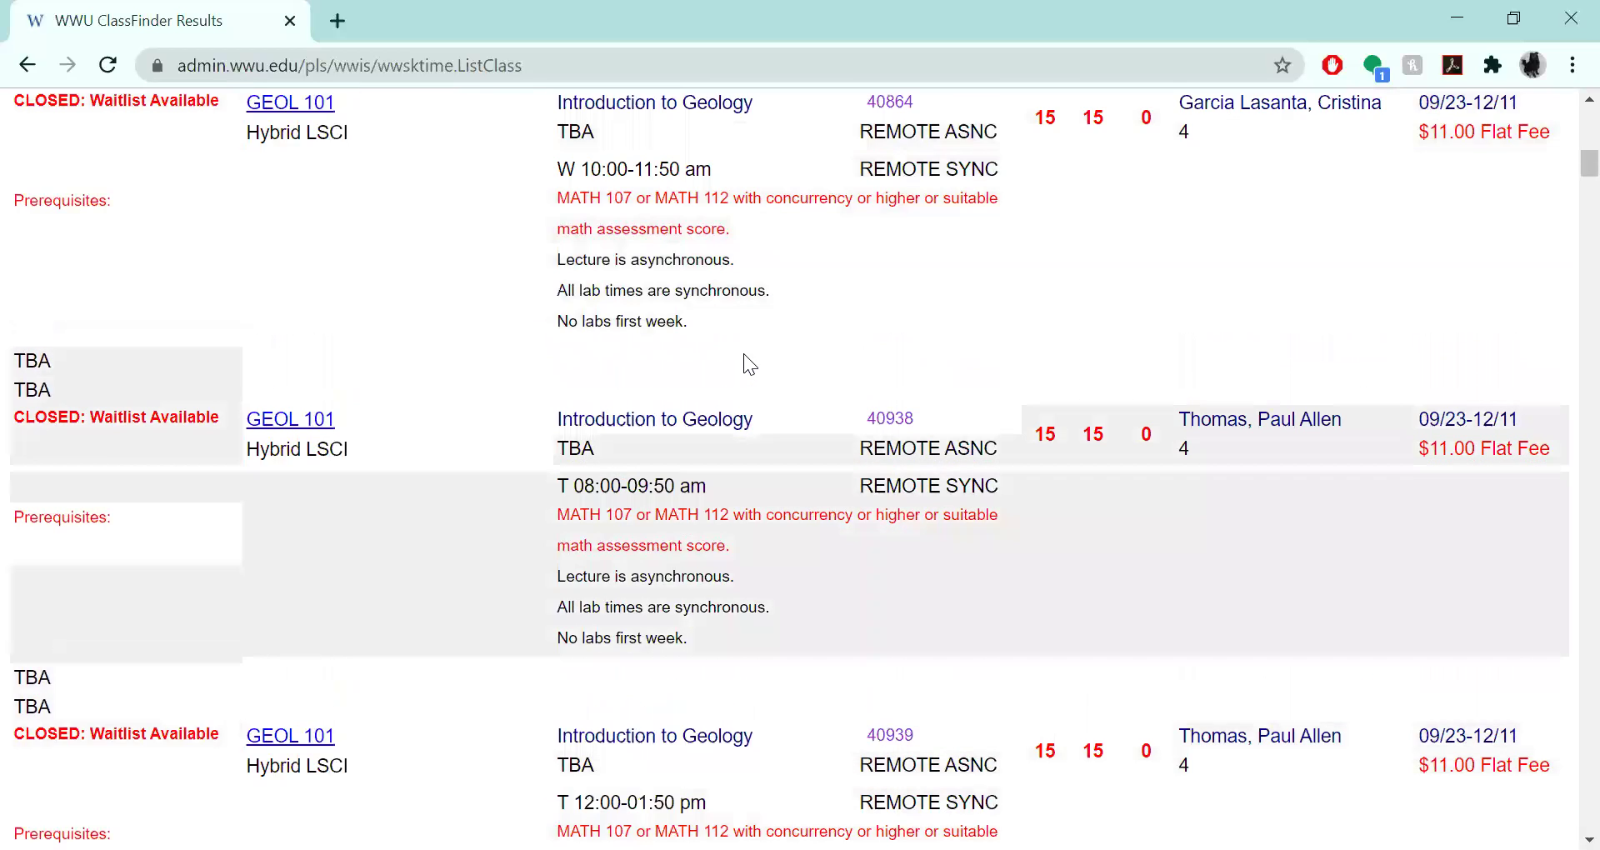
scroll(744, 353, "down", 13)
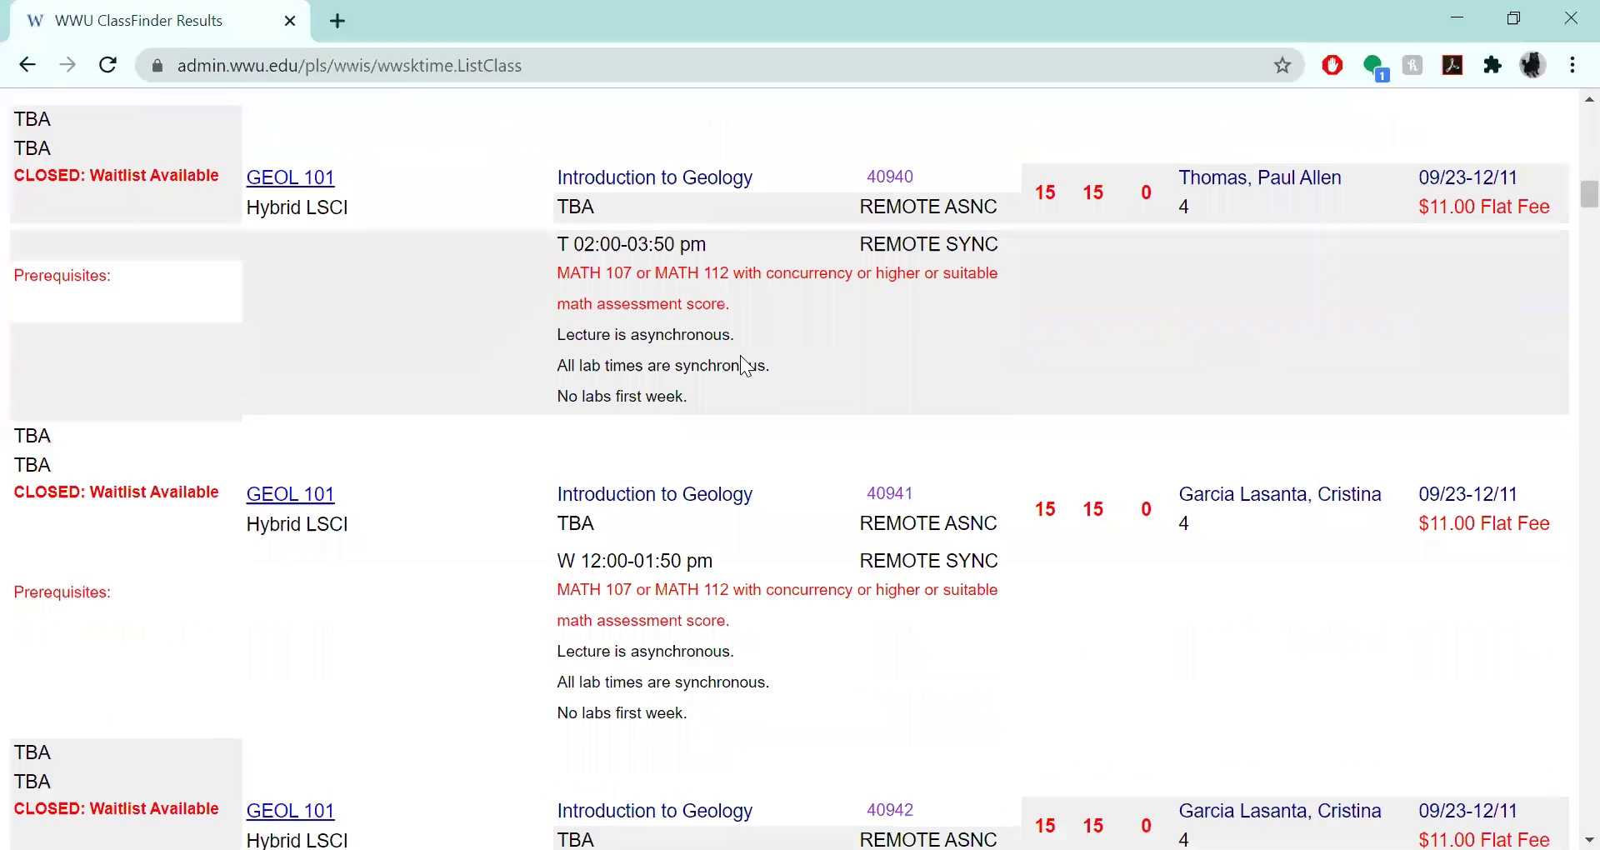
scroll(740, 355, "down", 18)
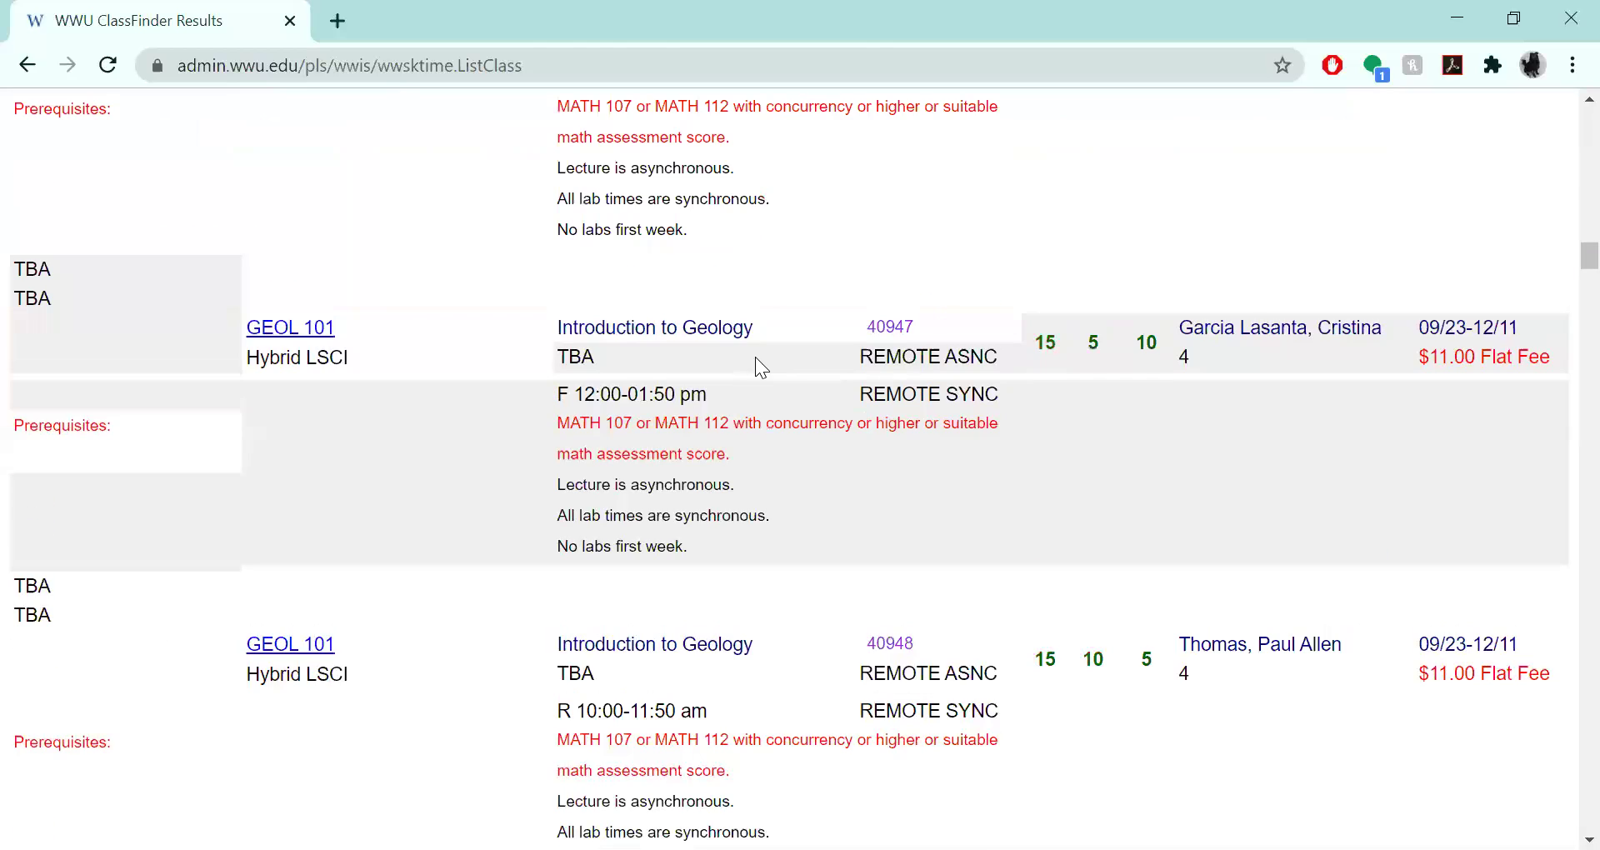
scroll(1250, 414, "up", 3)
scroll(1180, 414, "down", 3)
Step: Check the lab time, instructor, credits and additional fee of the GEOL 101 section with CRN 40947 and add it to the Scratch Sheet
left_click_drag(575, 394, 723, 395)
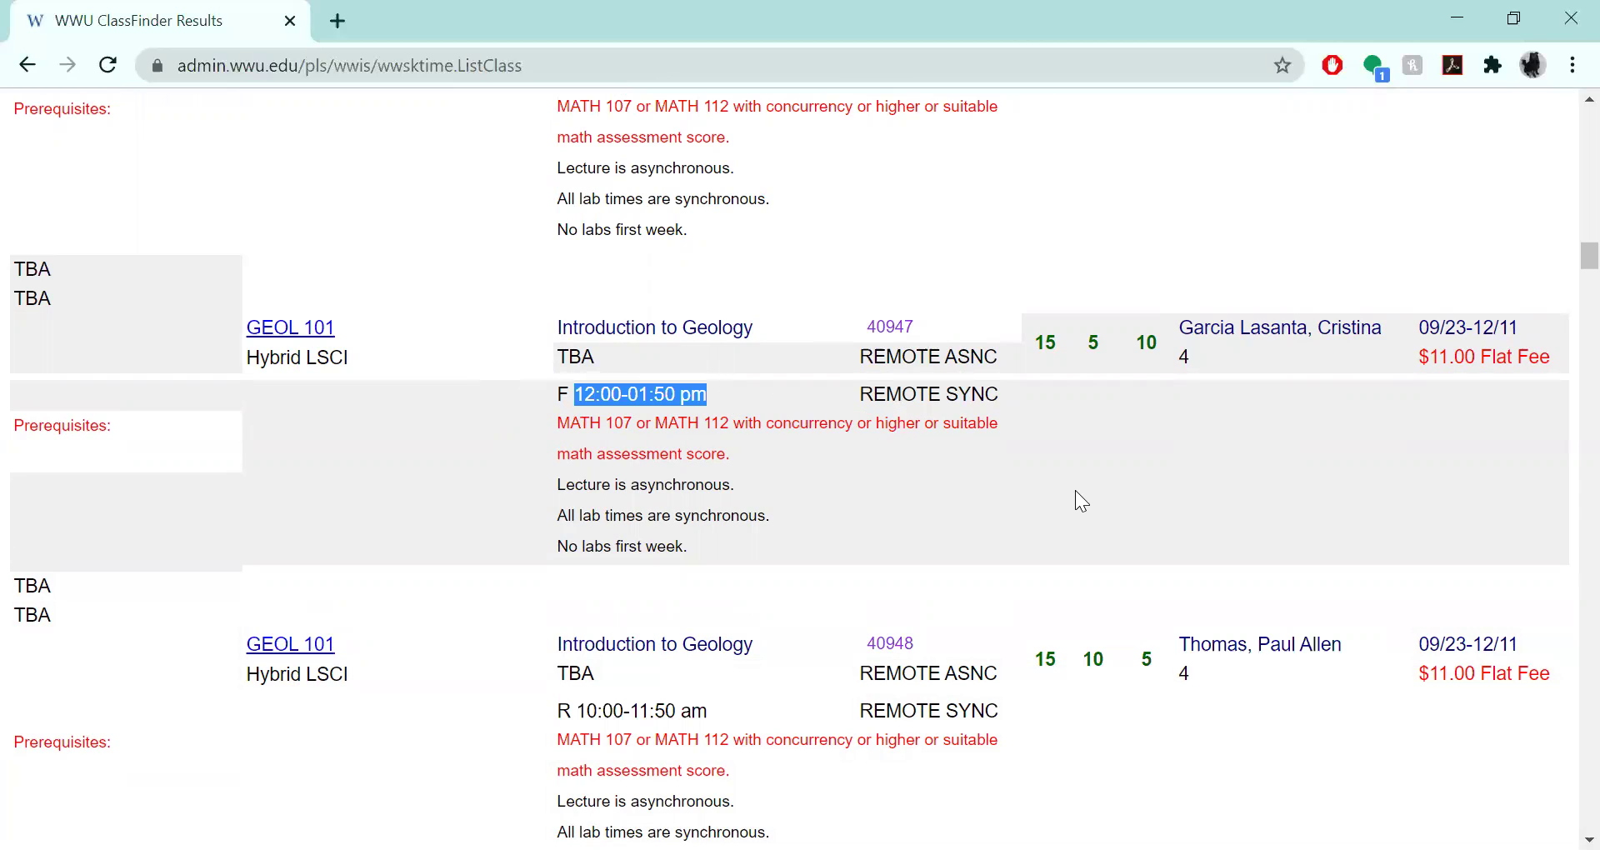
left_click(1117, 478)
left_click_drag(1382, 327, 1193, 330)
left_click(1204, 363)
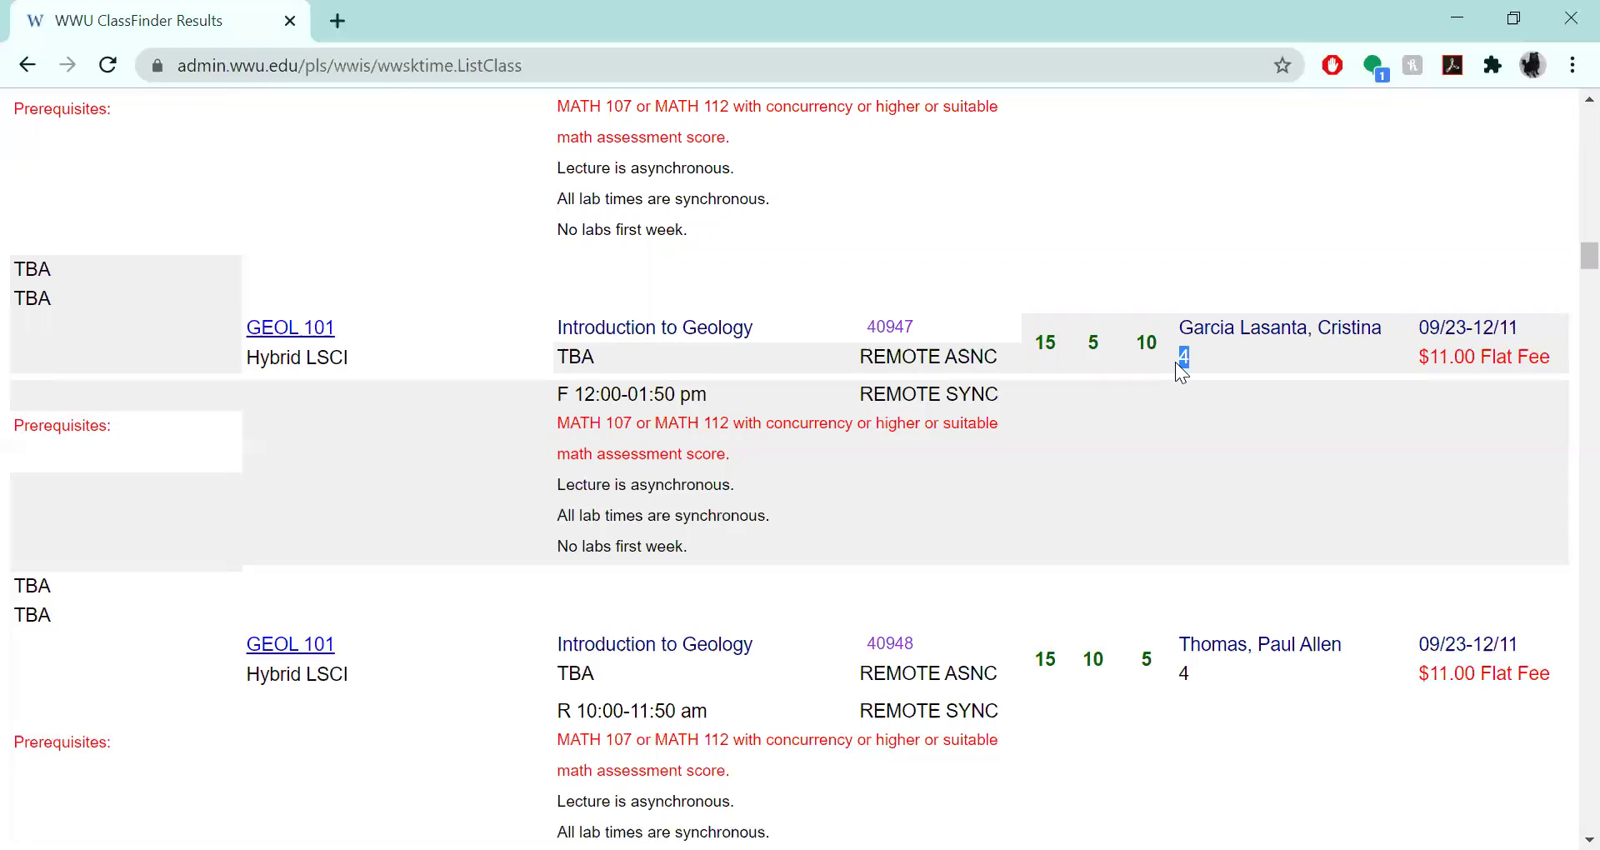
left_click_drag(1182, 373, 1173, 361)
left_click(1170, 431)
left_click_drag(1419, 357, 1550, 357)
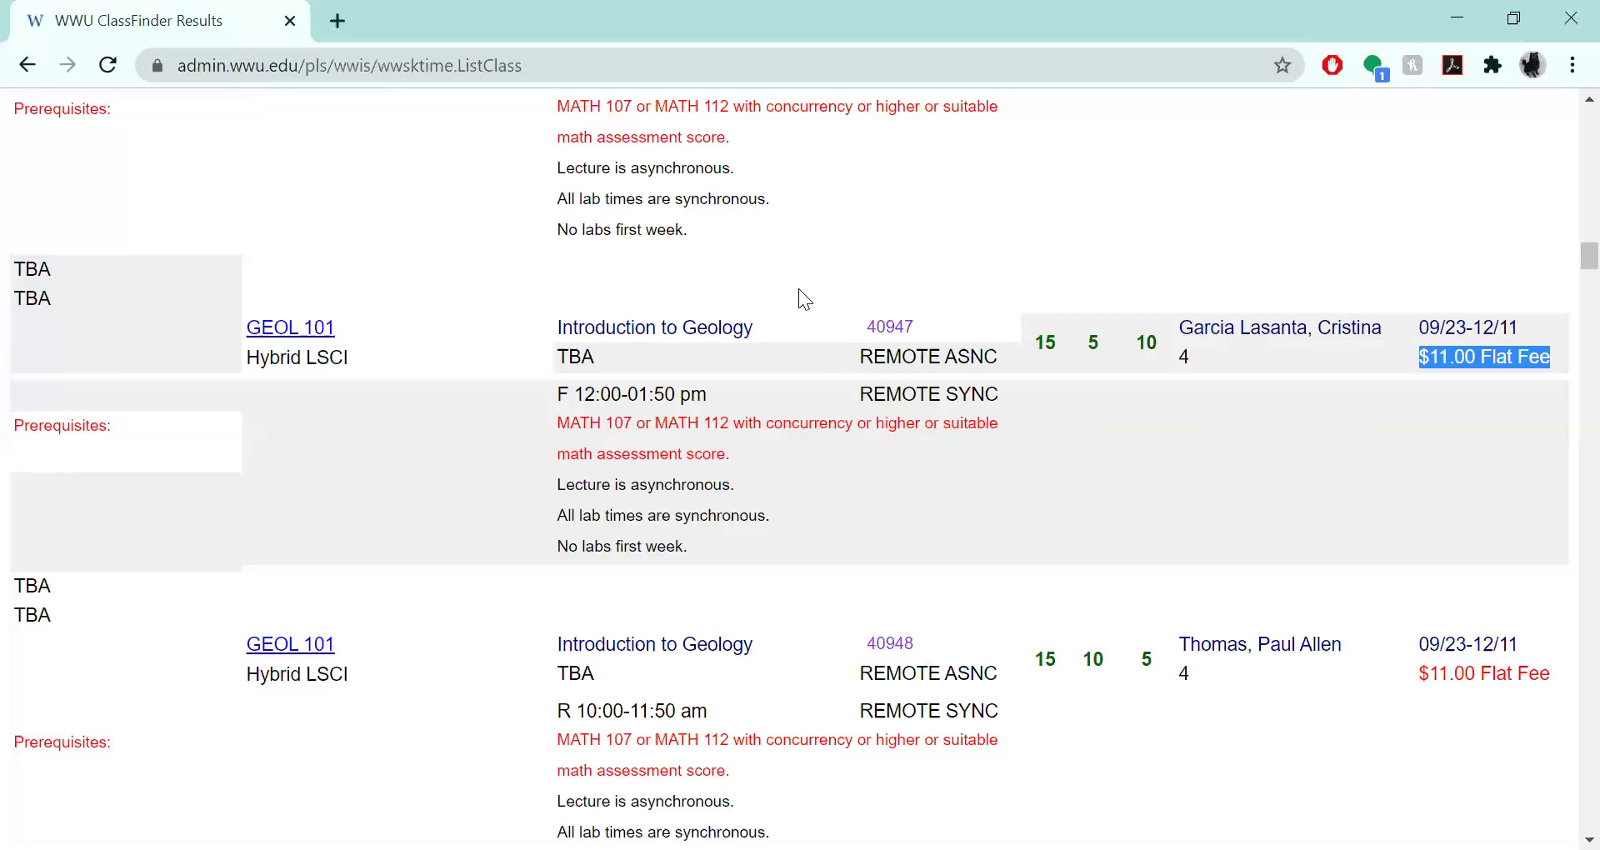
left_click(894, 332)
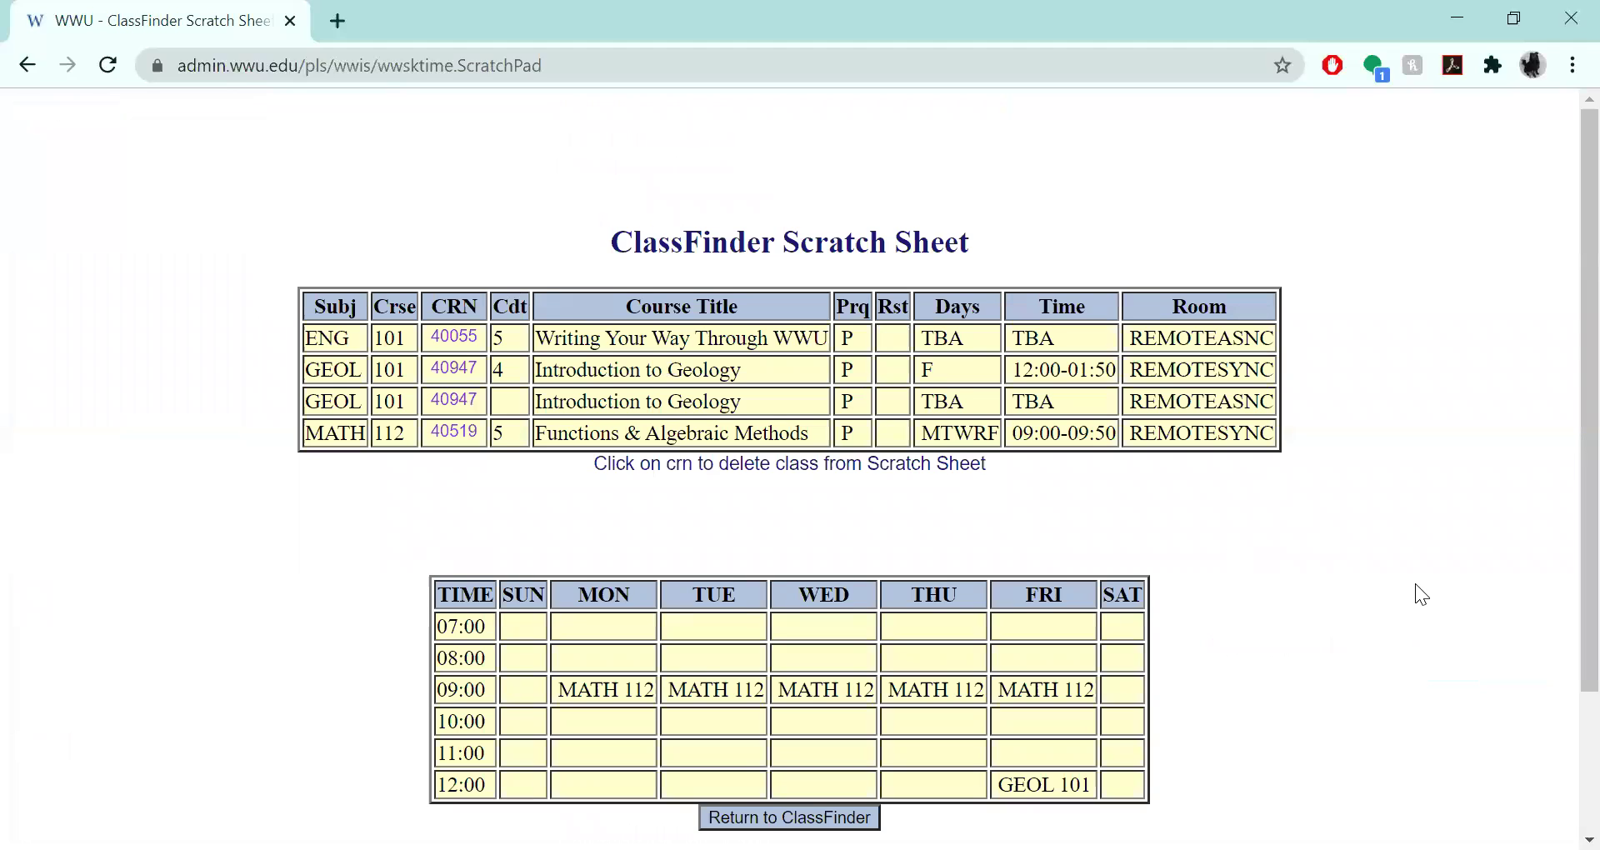
scroll(1417, 585, "down", 2)
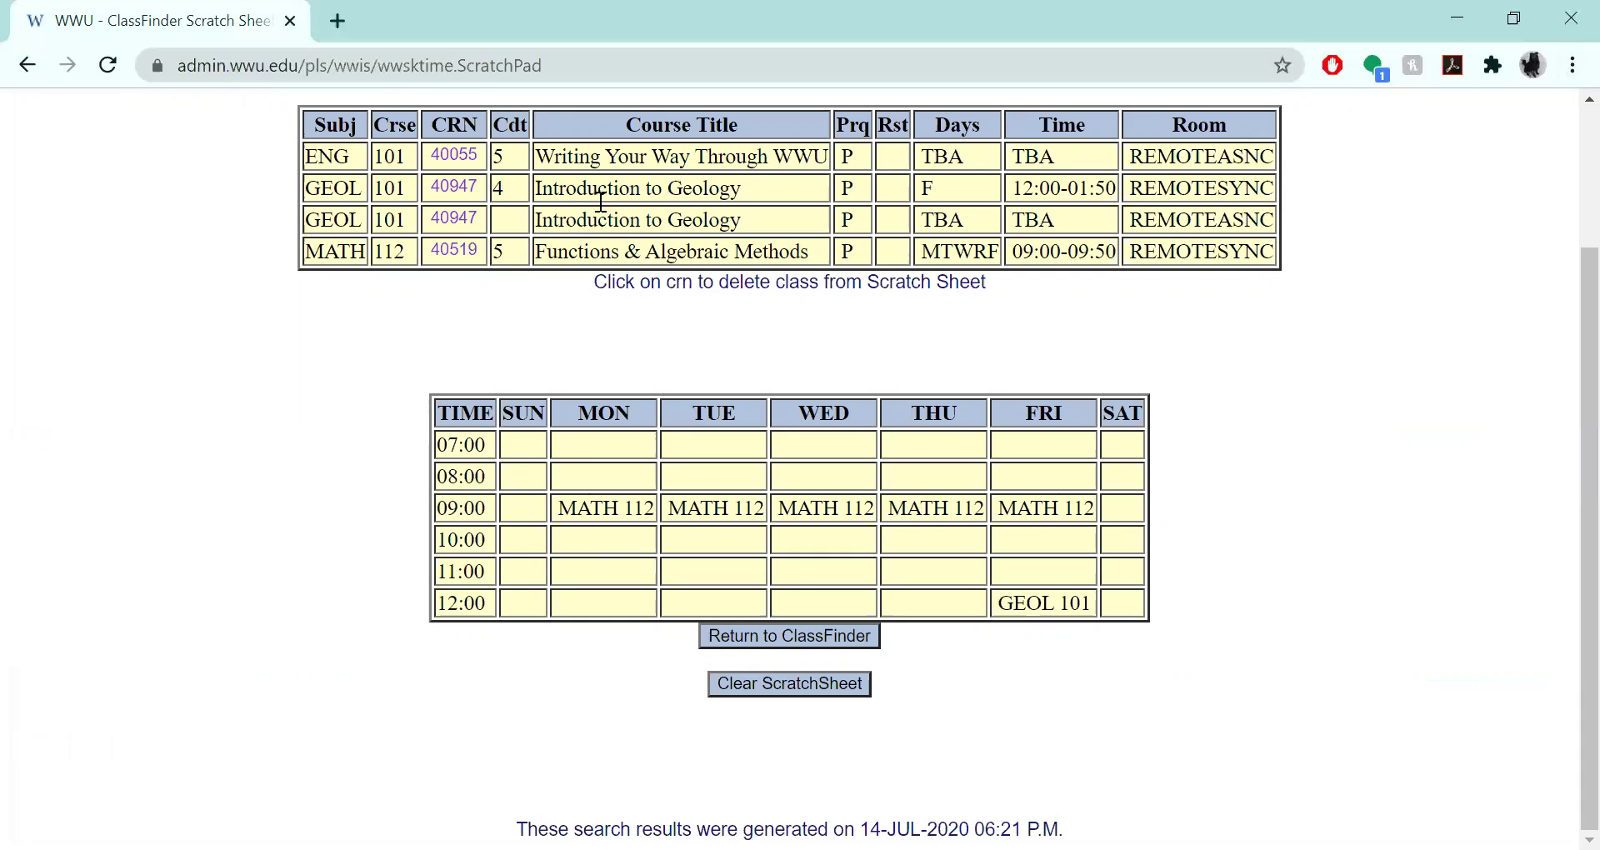
Step: Try to print the Scratch Sheet with Save as PDF as the destination
left_click(1571, 67)
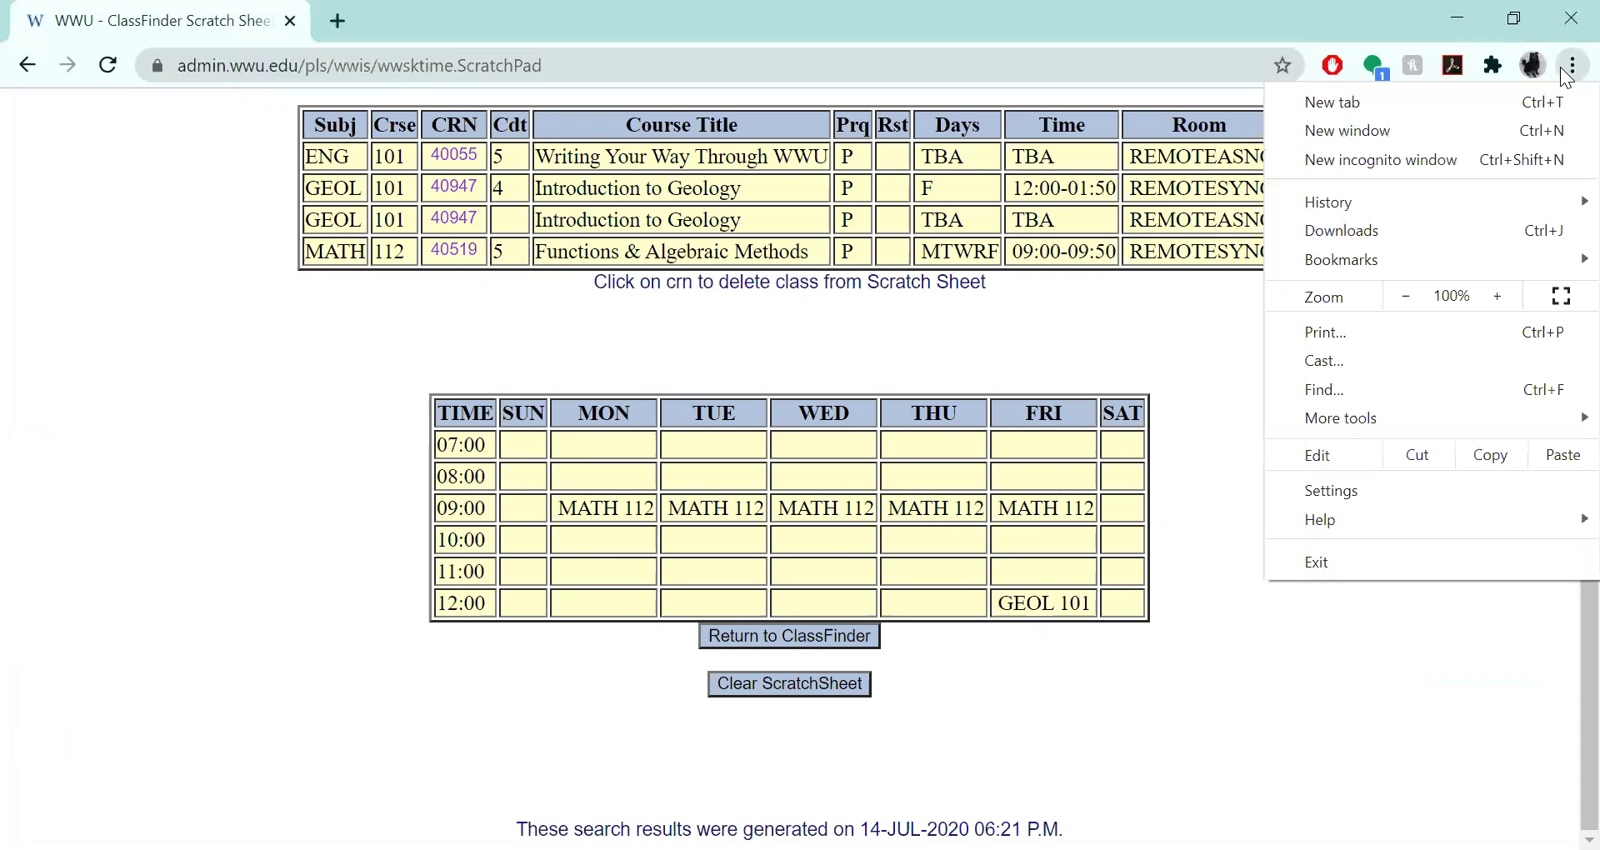
left_click(1324, 334)
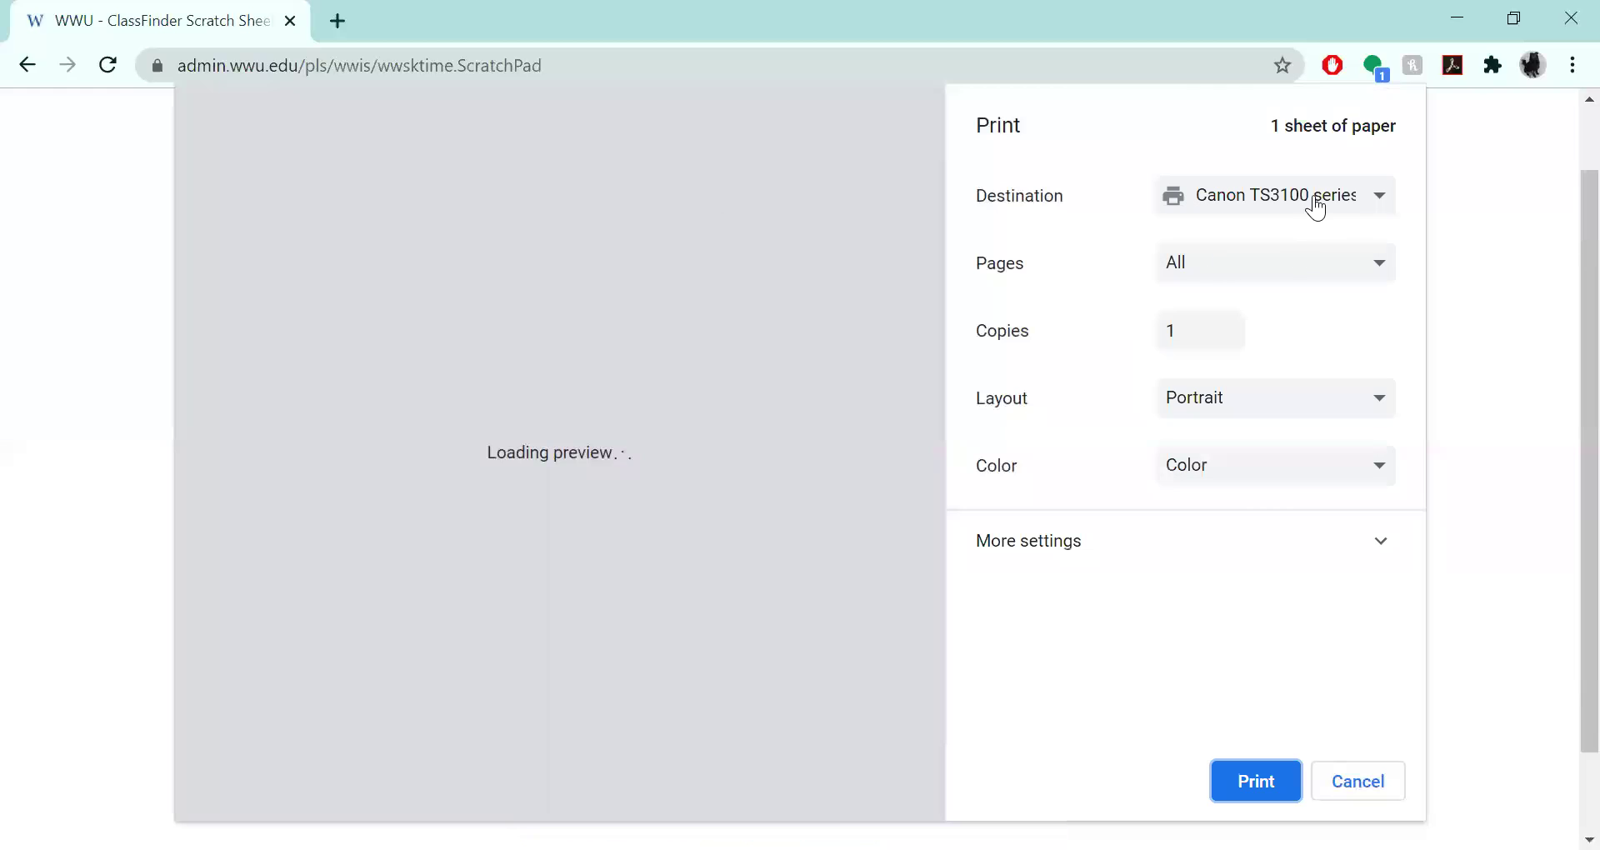
left_click(1321, 208)
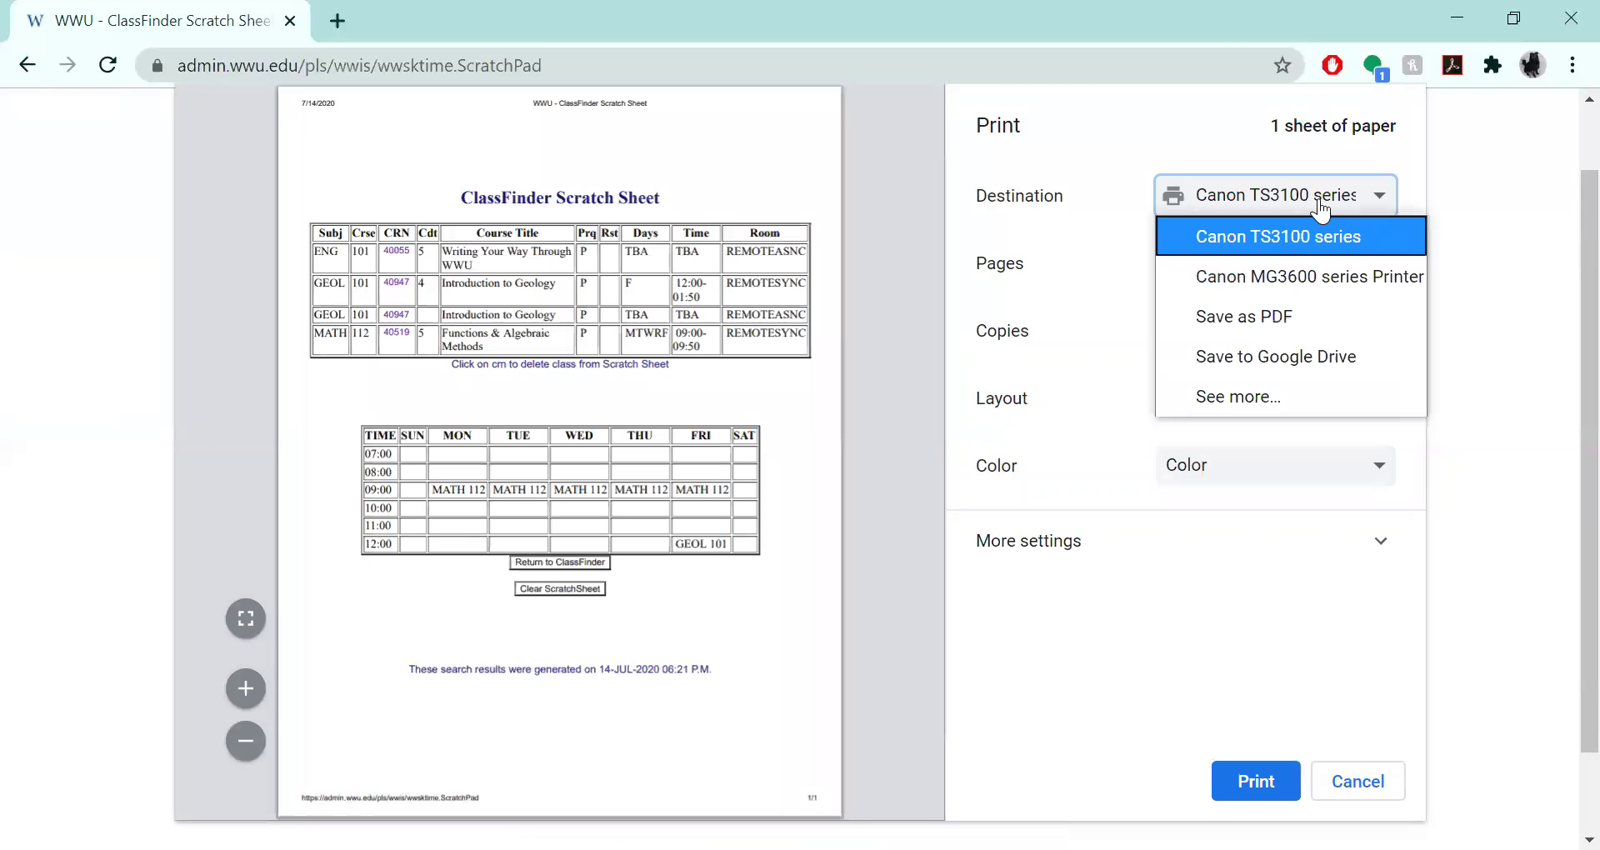
left_click(1267, 417)
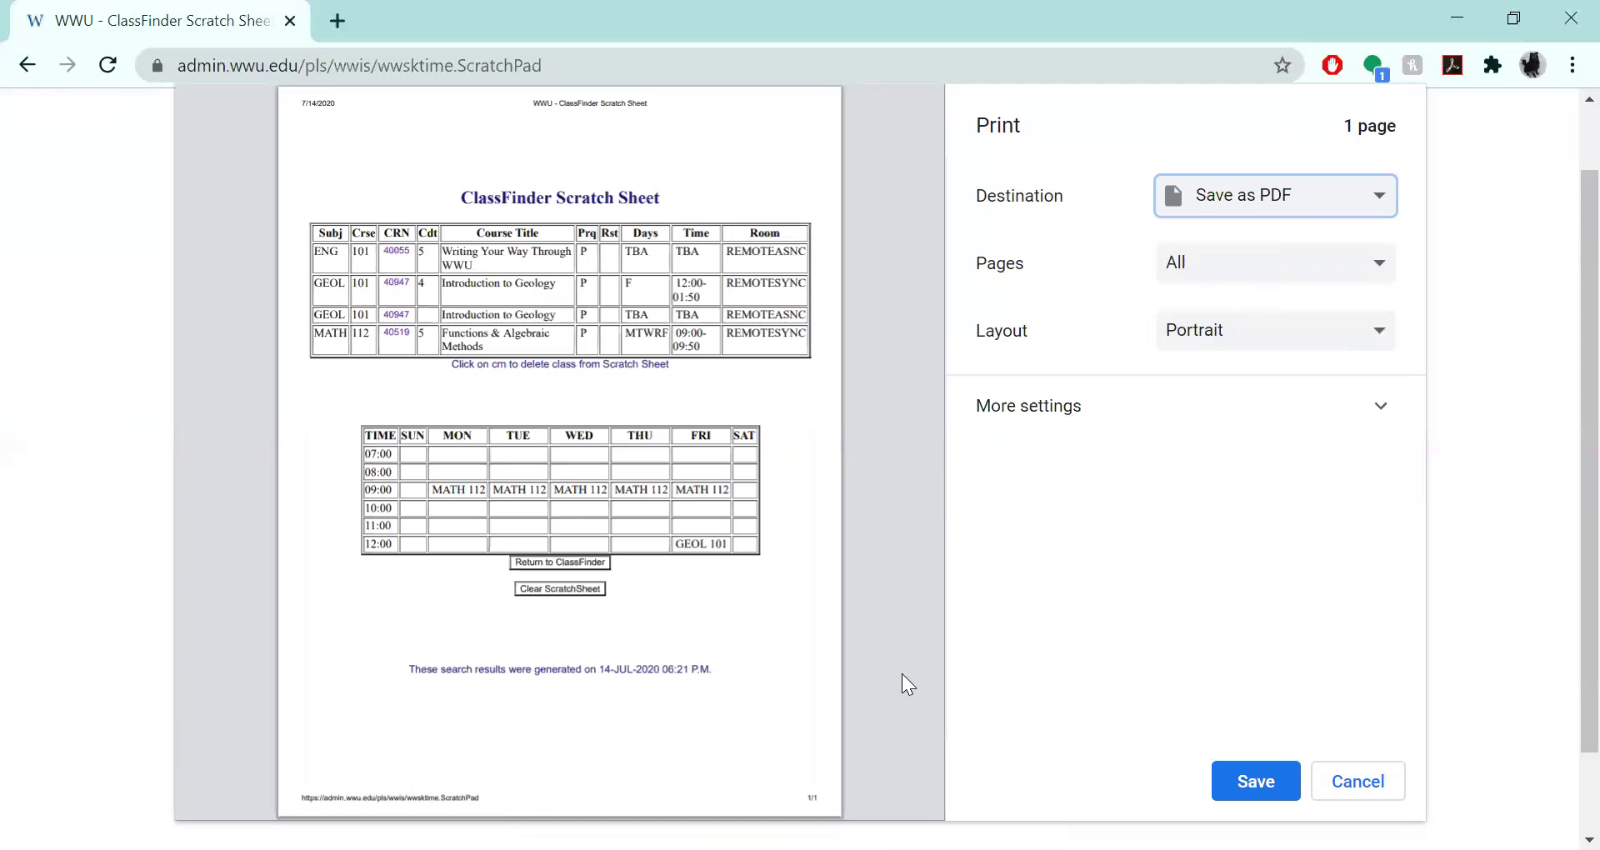
left_click(1267, 781)
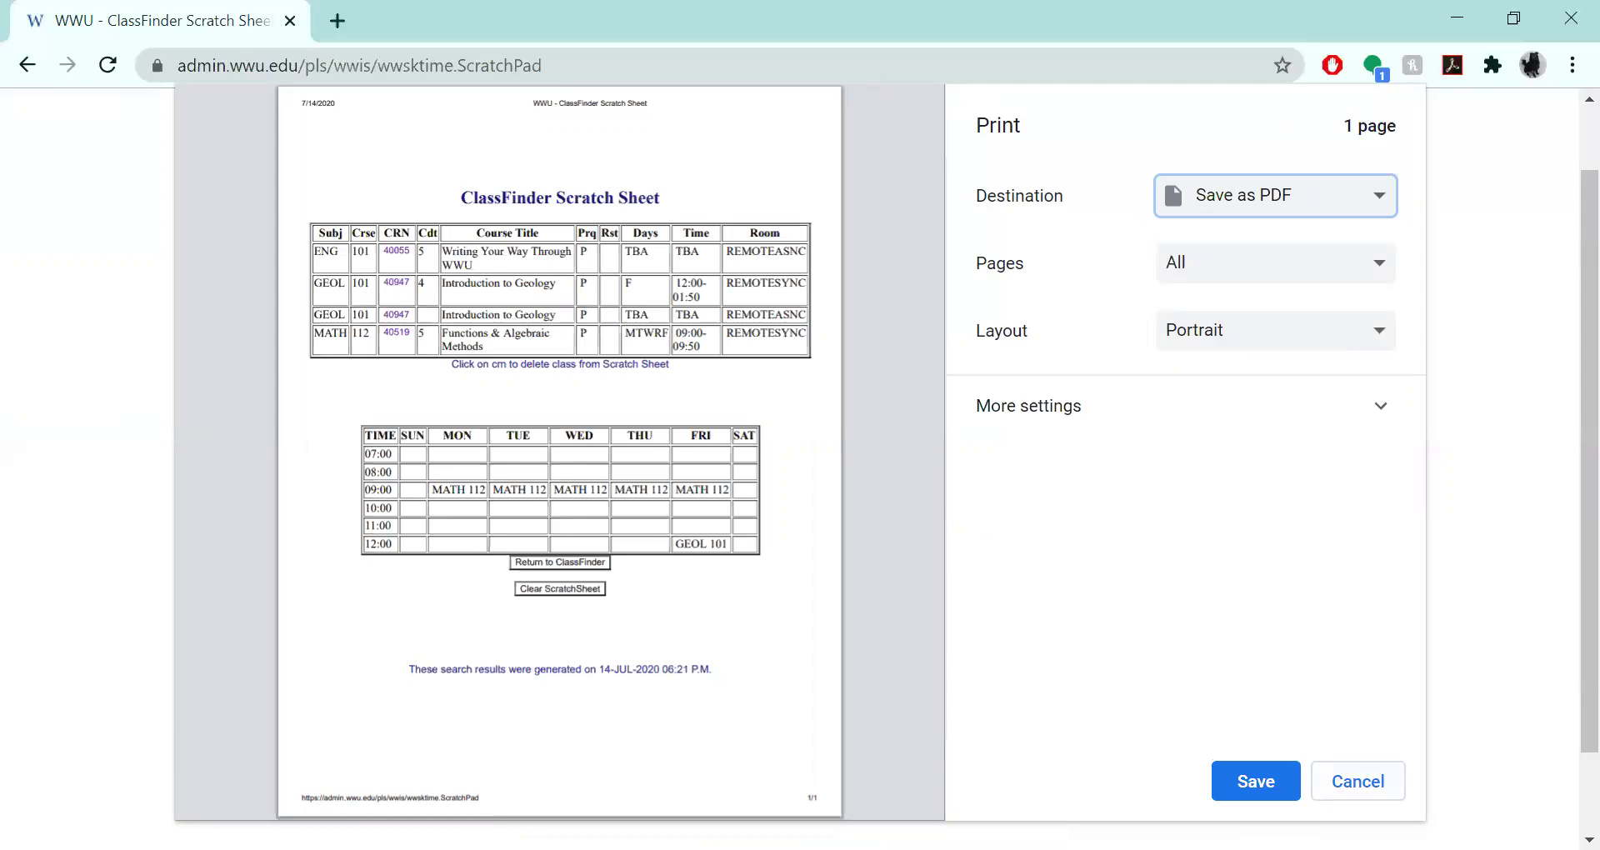
left_click(1357, 783)
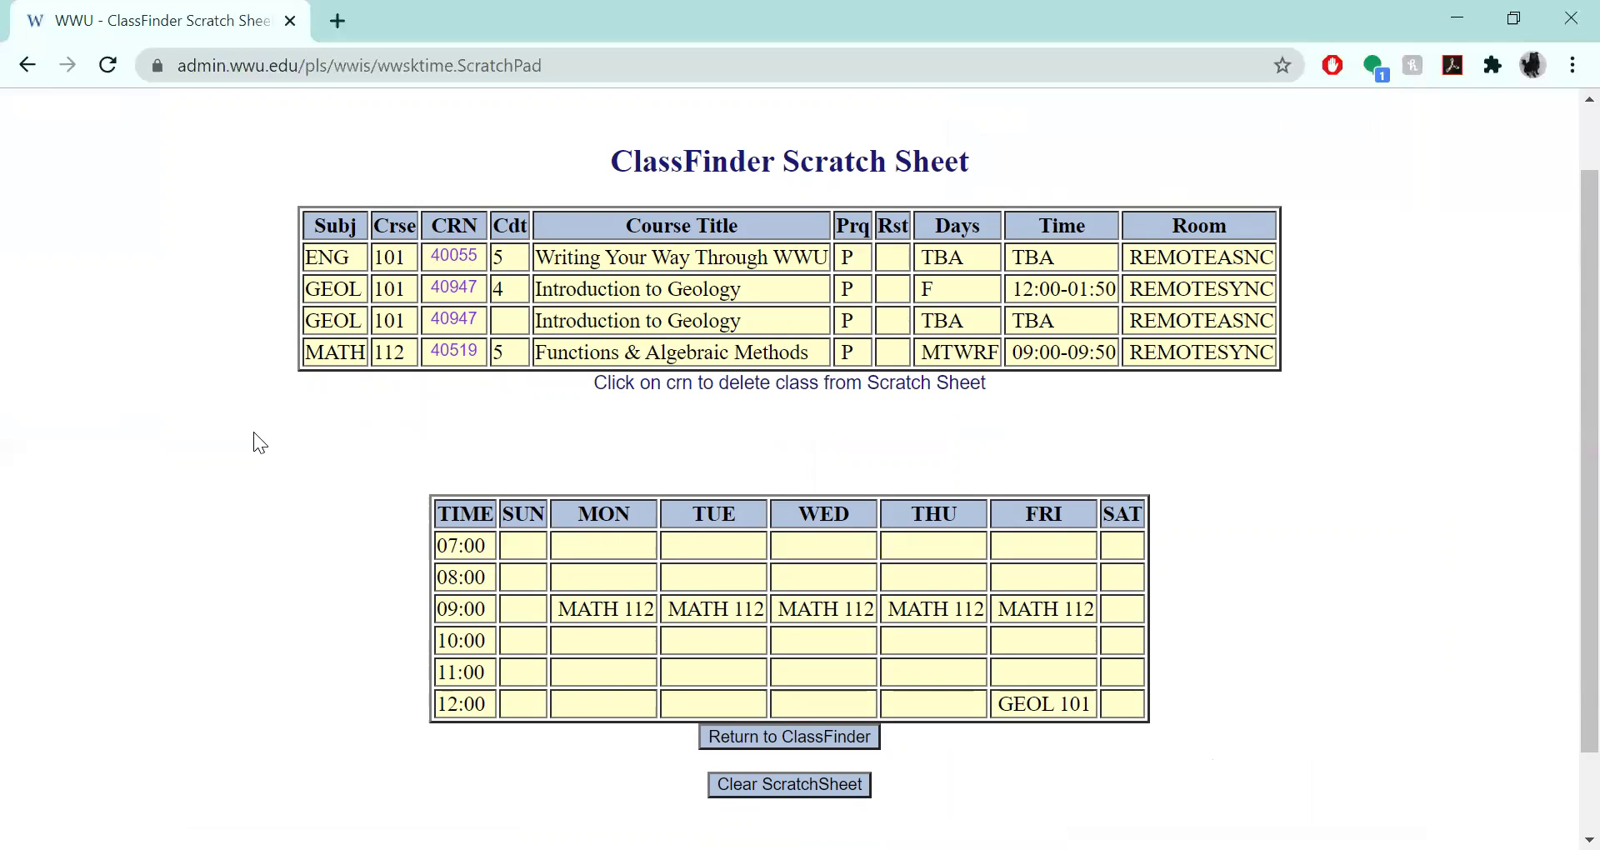
Step: Return from the Scratch Sheet to the ClassFinder search form and its search criteria
left_click(426, 251)
left_click(808, 736)
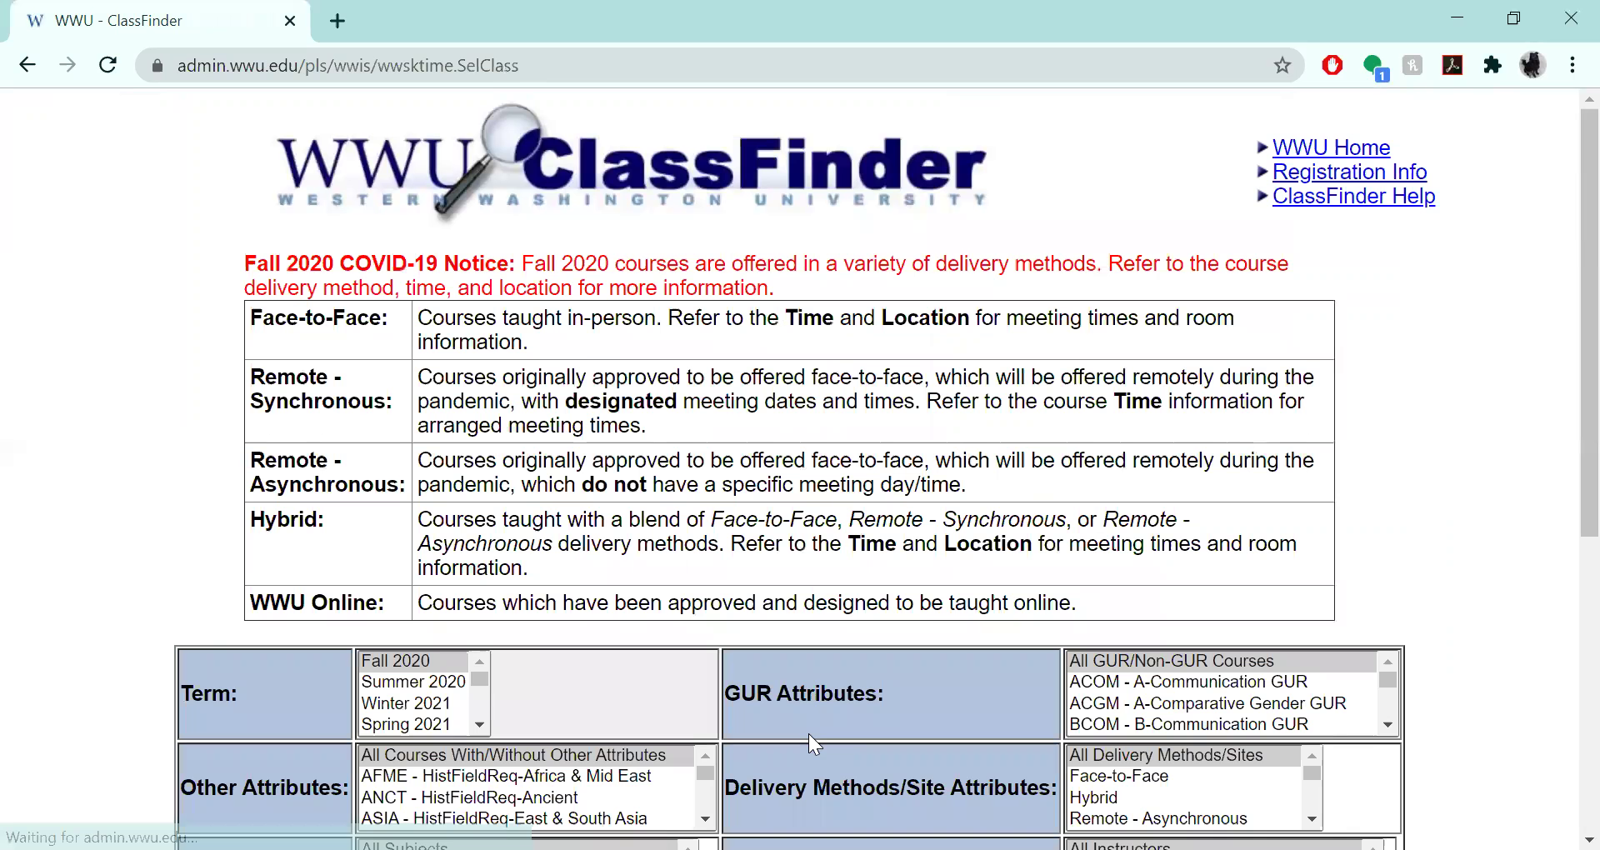
scroll(564, 307, "down", 6)
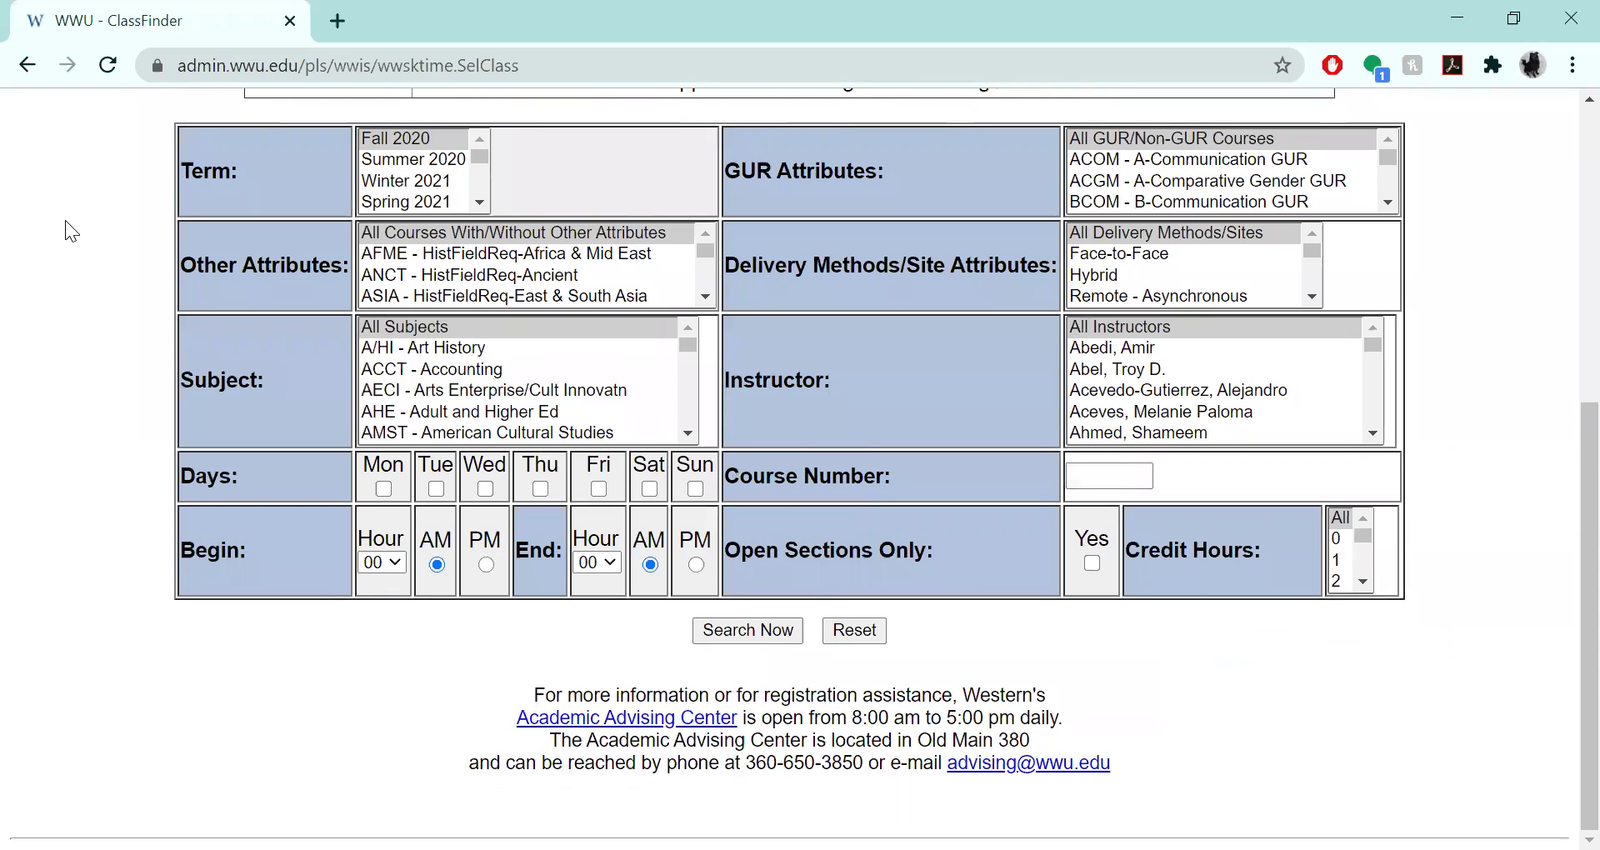
scroll(31, 380, "up", 4)
scroll(32, 380, "down", 4)
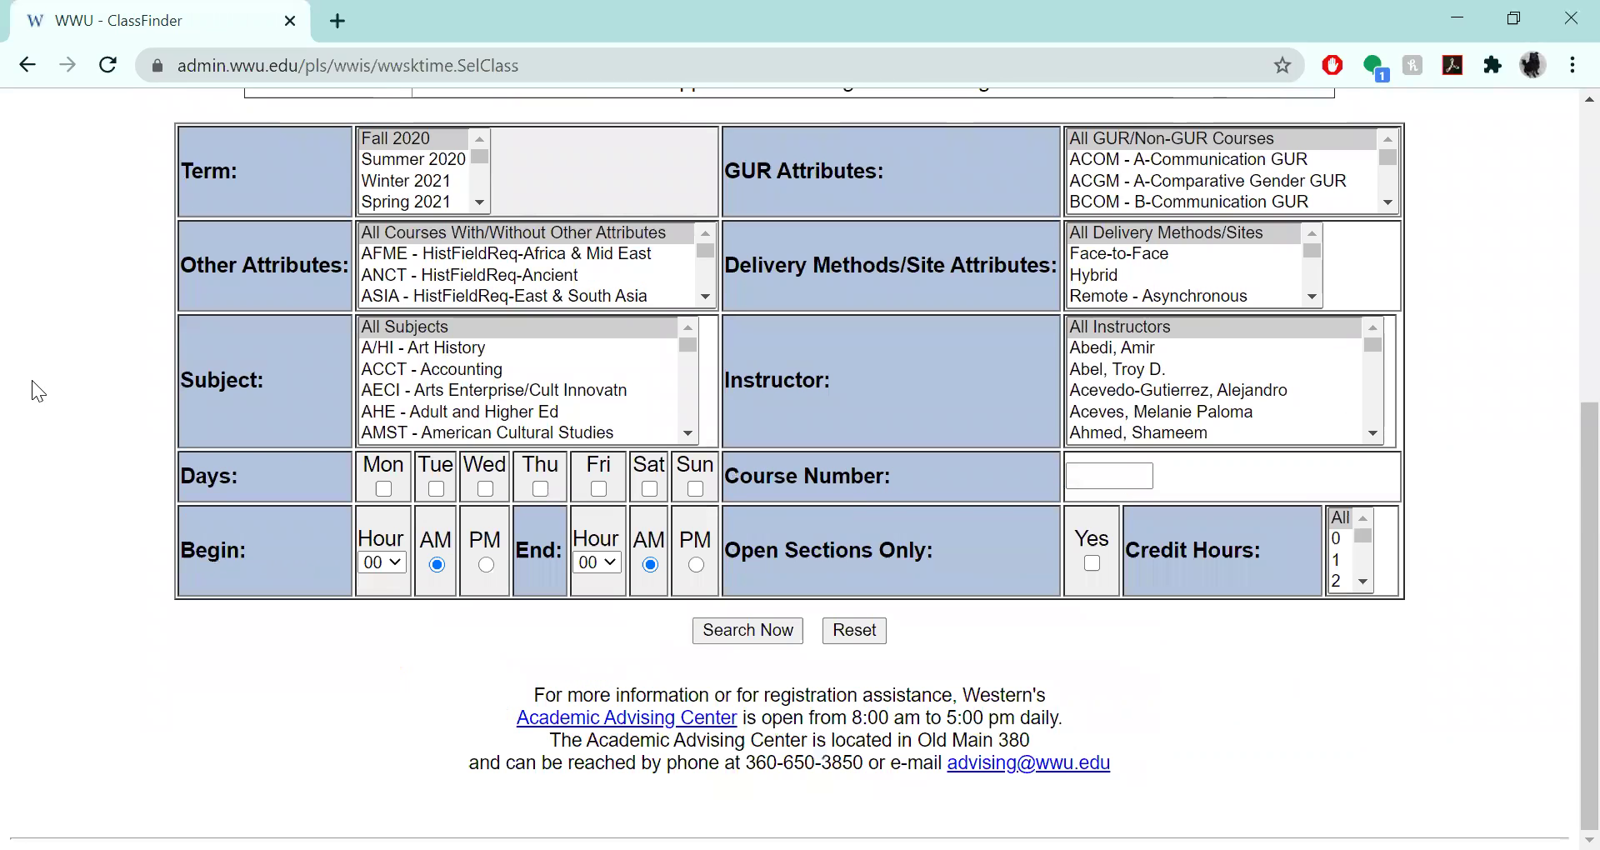